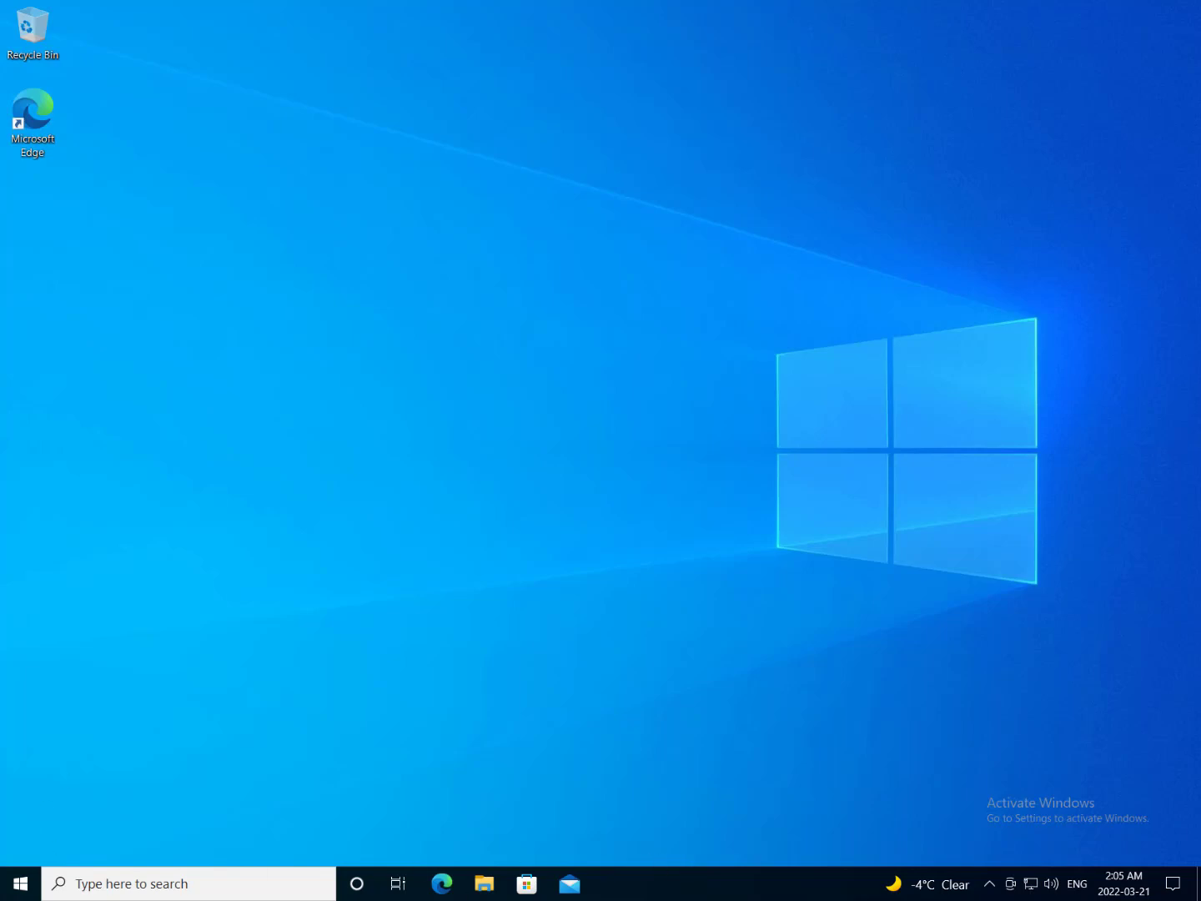
Search the Start menu for 'ser' to find the Services app
{"action": "left_click", "coordinate": [20, 883]}
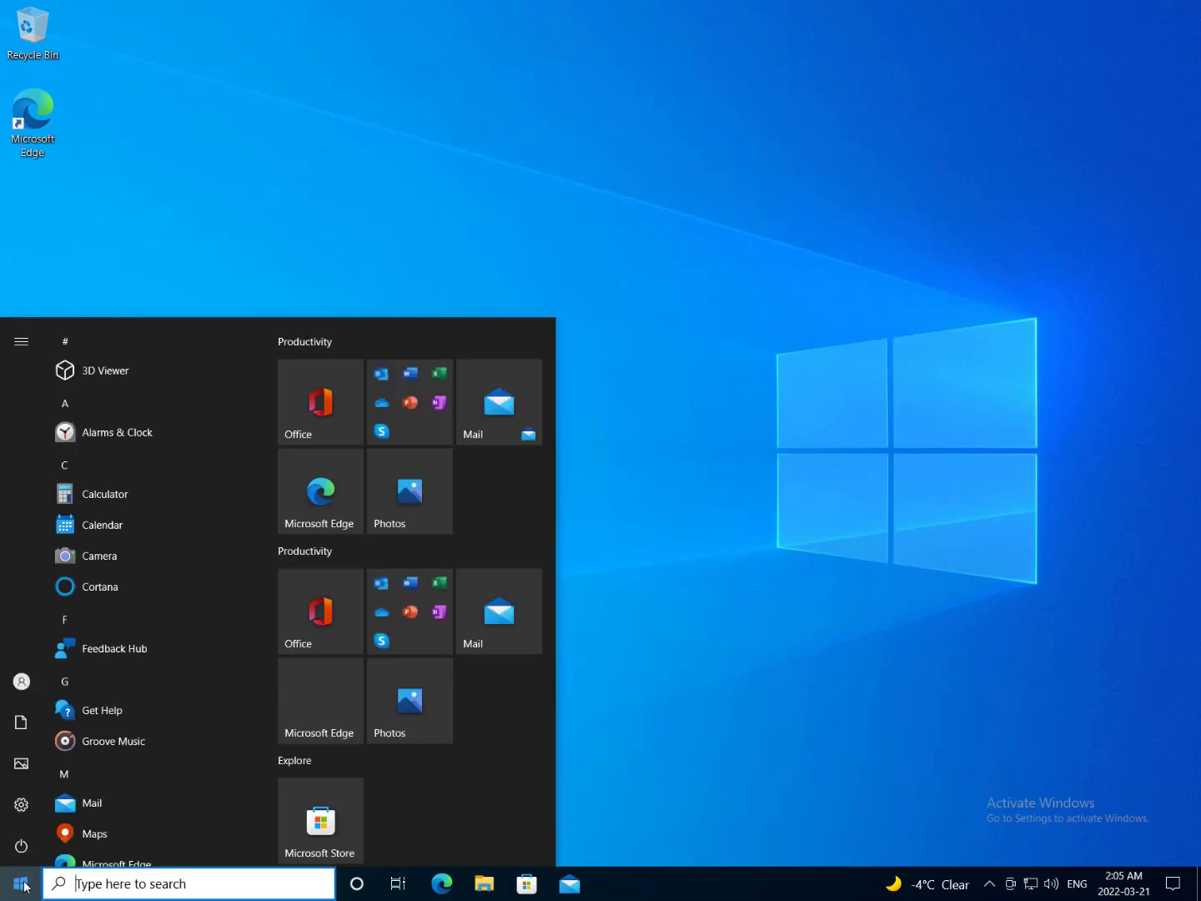
{"action": "type", "text": "ser"}
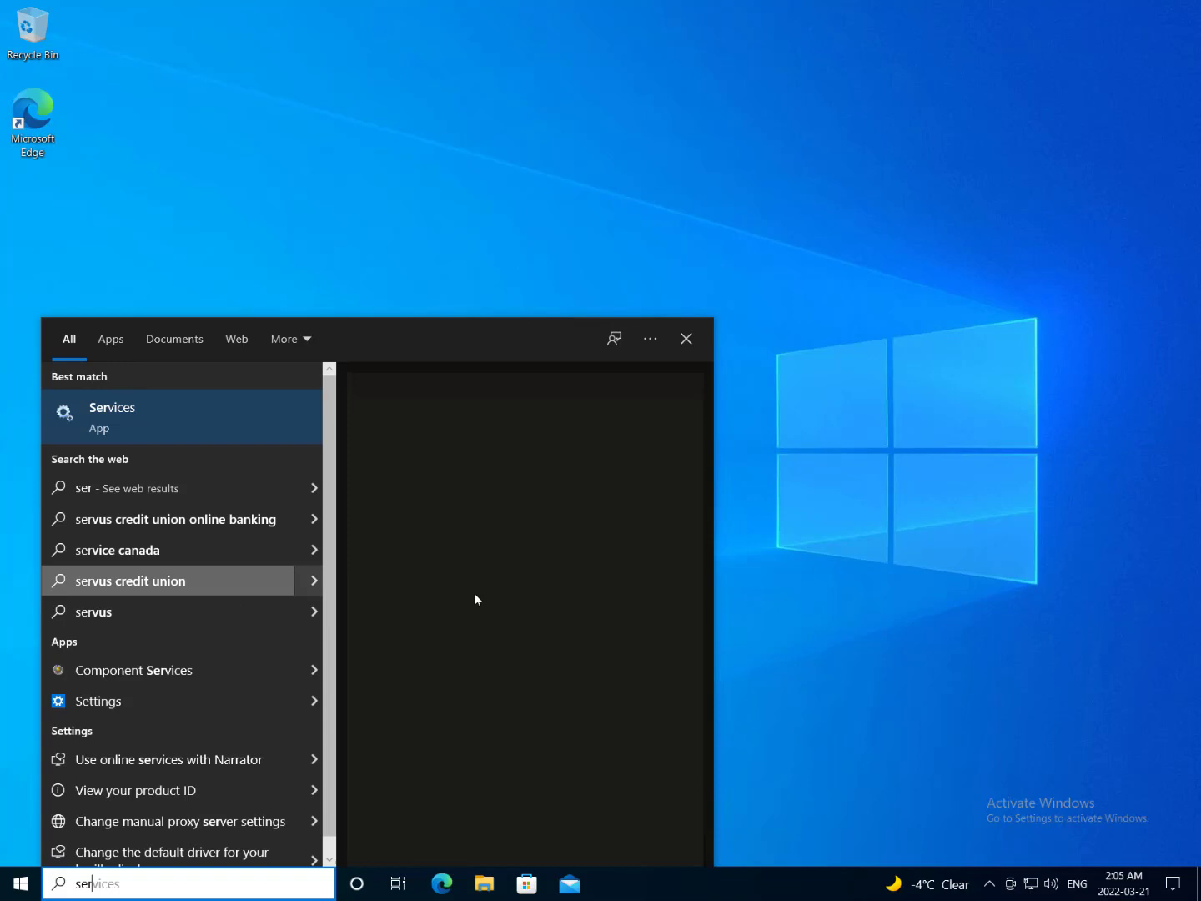
Launch Services as administrator and stop the Windows Update service
{"action": "left_click", "coordinate": [526, 575]}
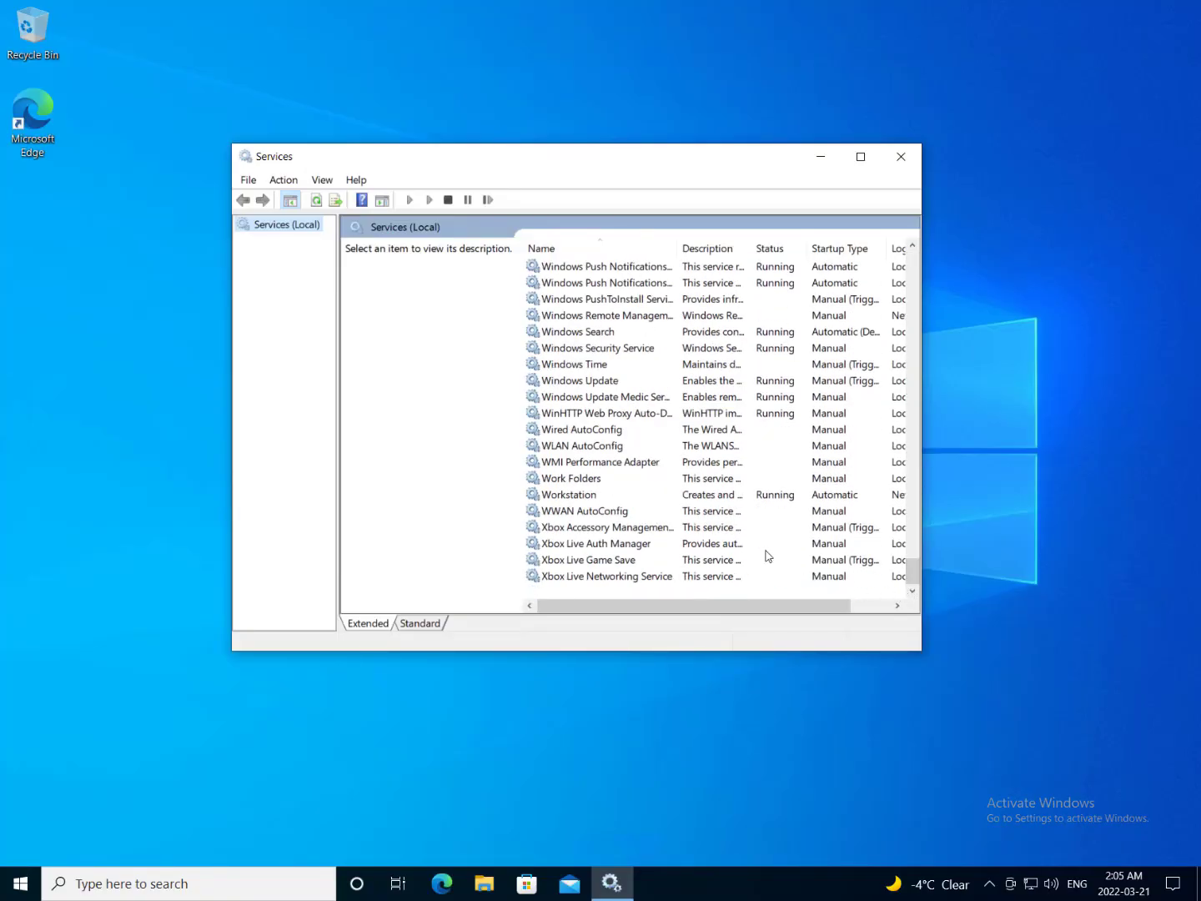
{"action": "left_click", "coordinate": [580, 383]}
{"action": "right_click", "coordinate": [581, 386]}
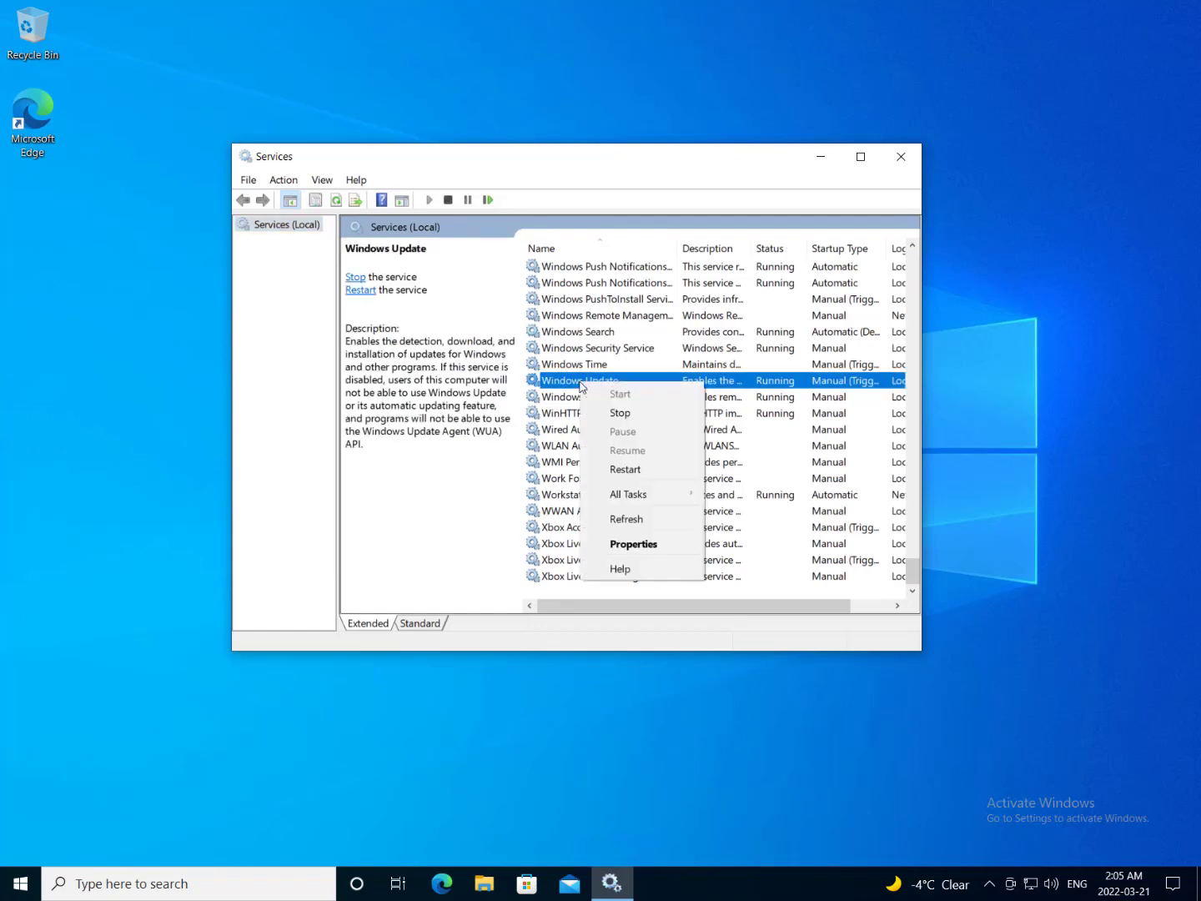
{"action": "left_click", "coordinate": [625, 416]}
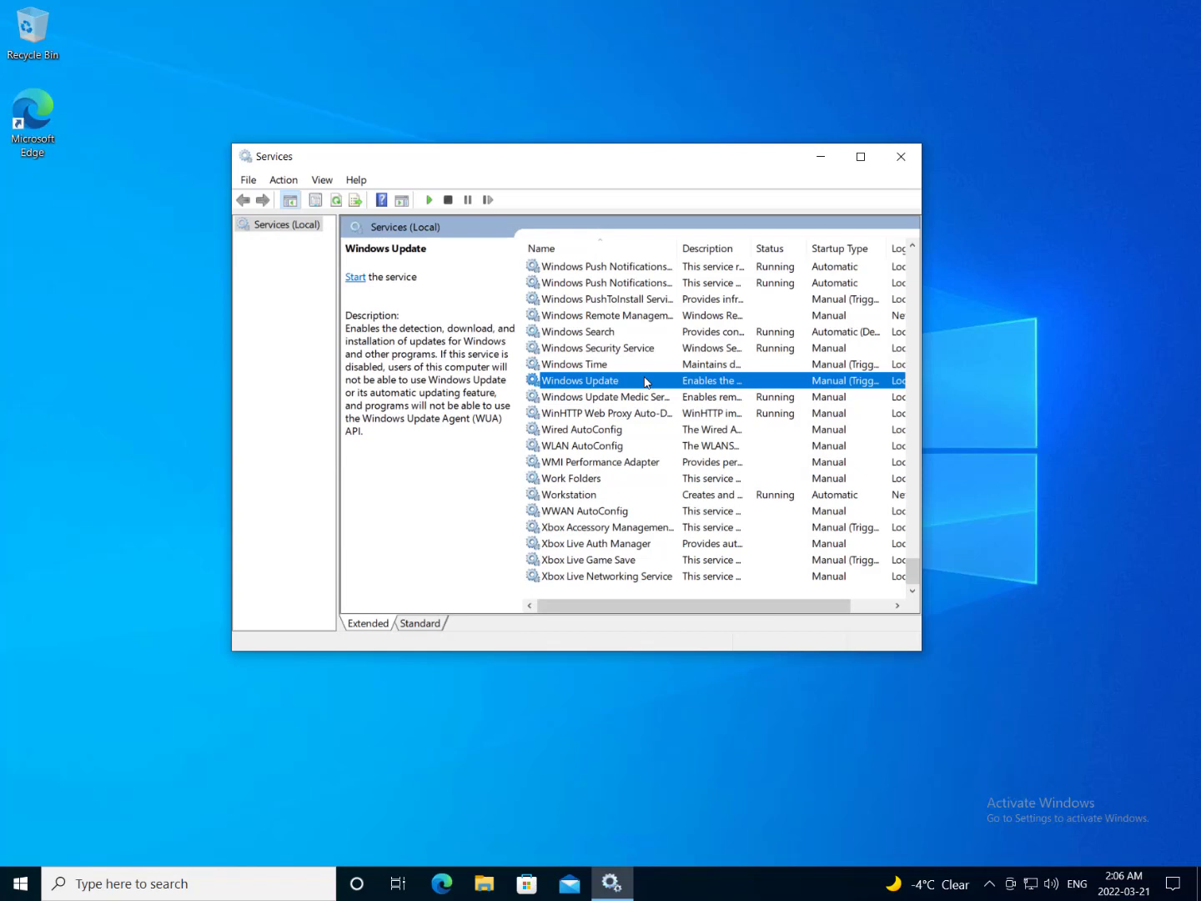
Set the Windows Update service's startup type to Disabled and apply it
{"action": "right_click", "coordinate": [608, 380]}
{"action": "left_click", "coordinate": [686, 539]}
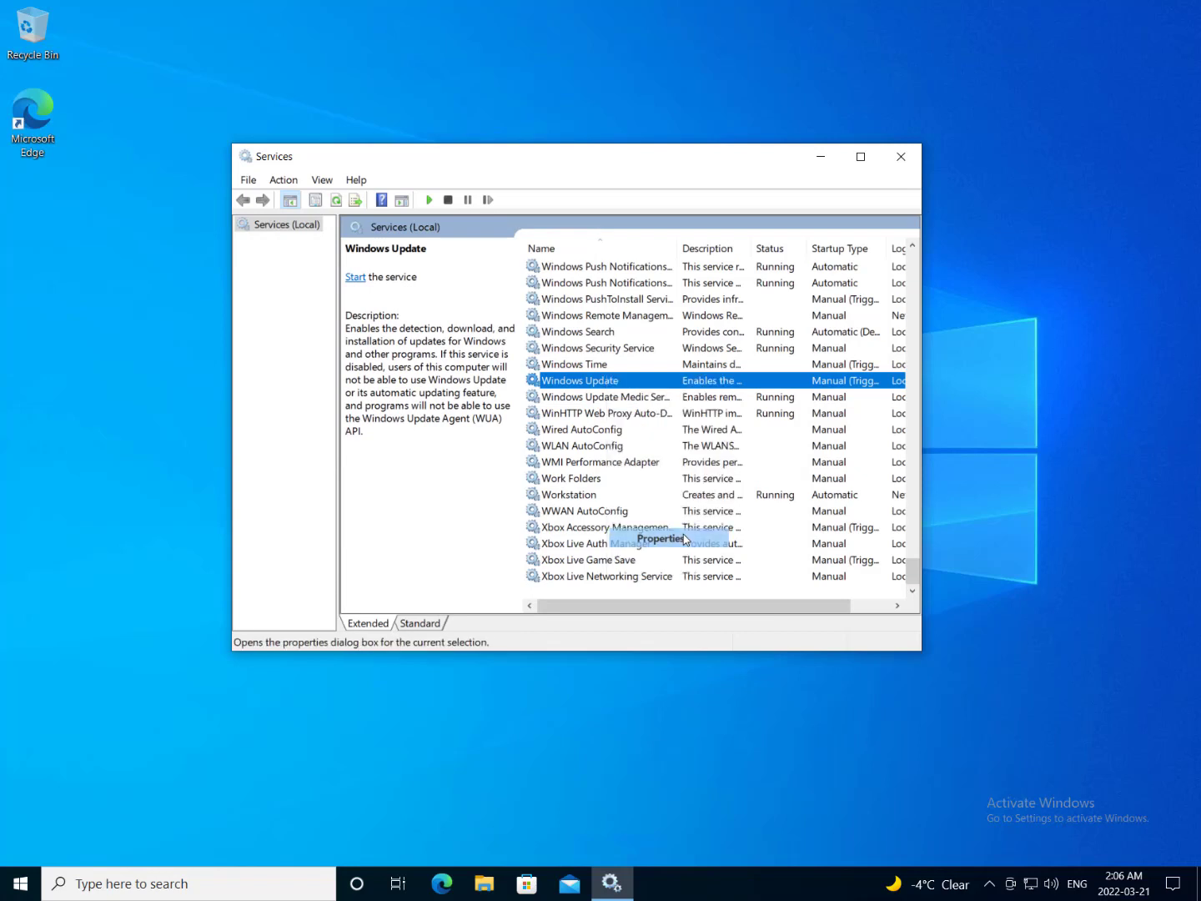
{"action": "left_click", "coordinate": [609, 389]}
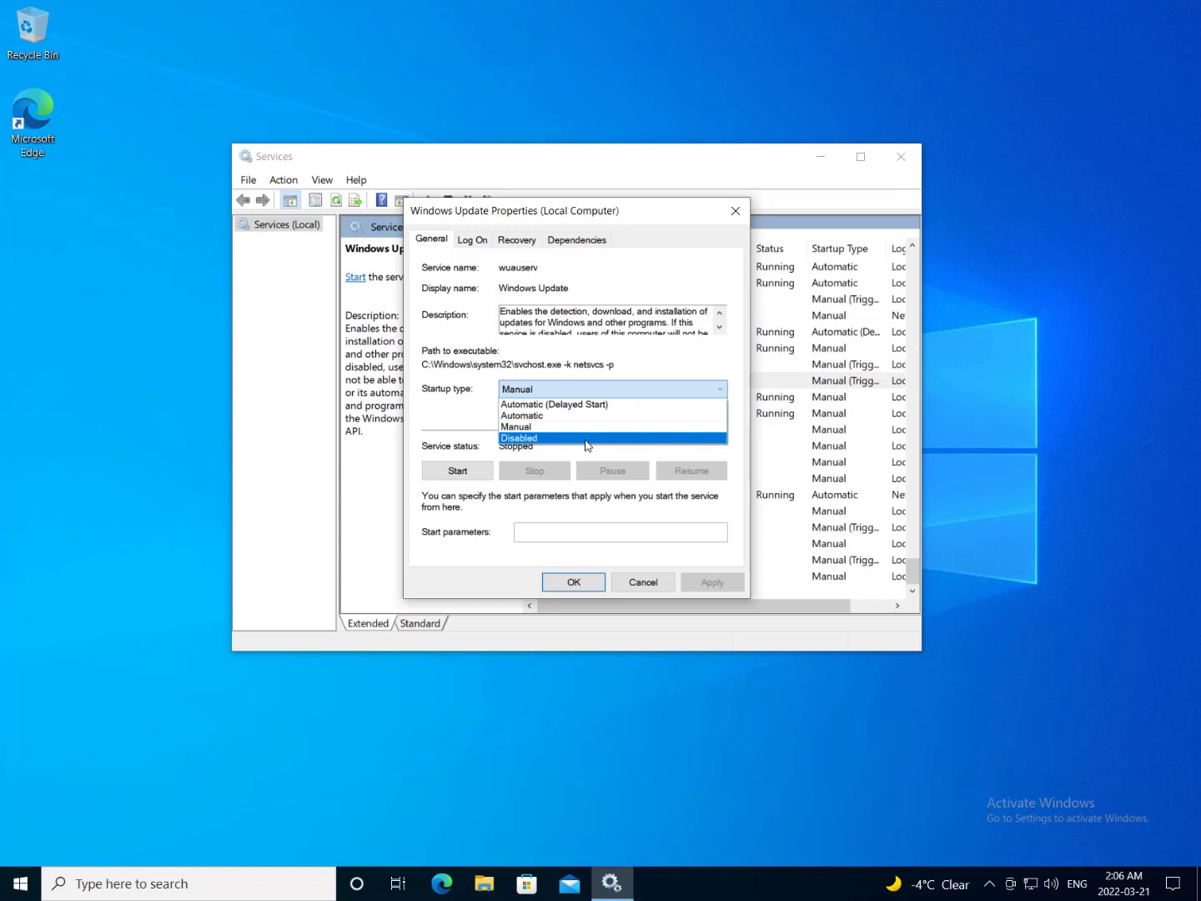
{"action": "left_click", "coordinate": [587, 440]}
{"action": "left_click", "coordinate": [711, 582]}
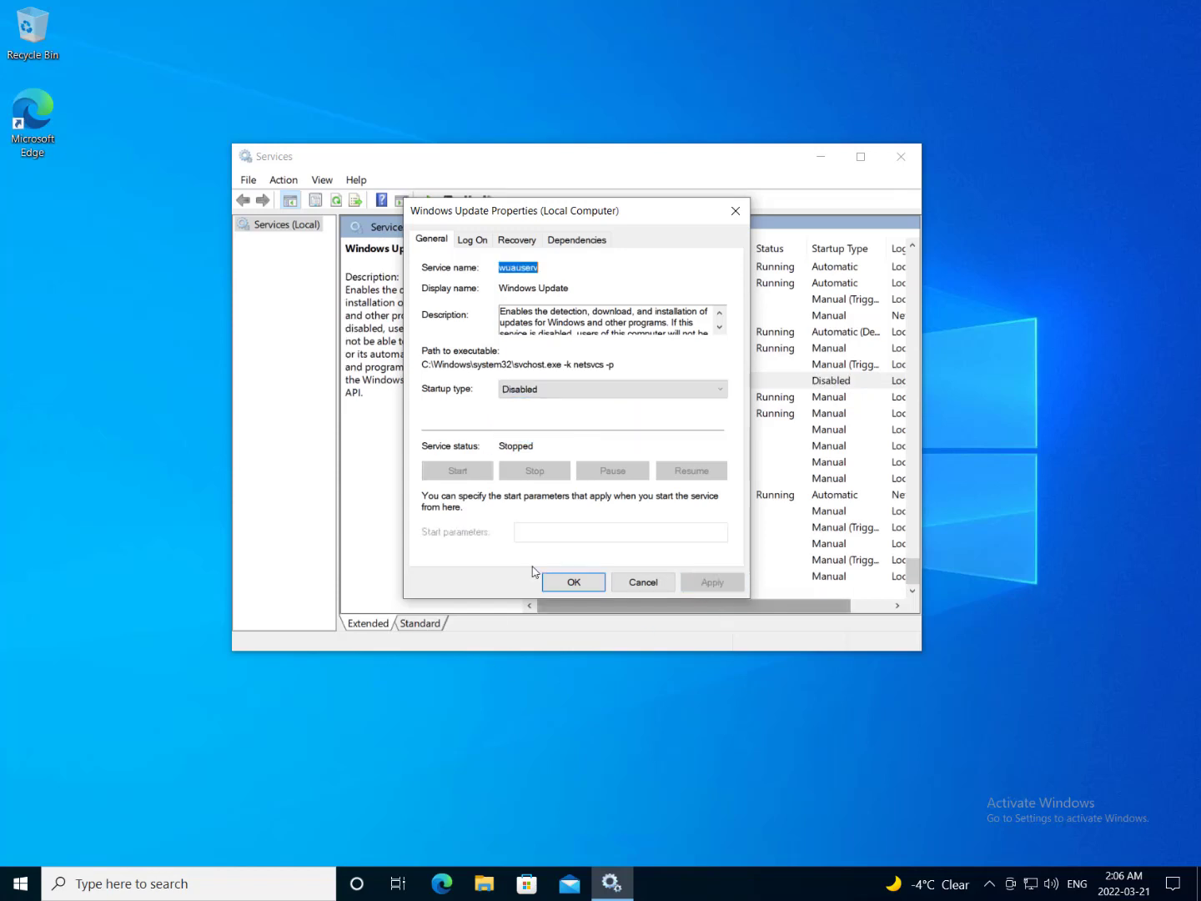
{"action": "left_click", "coordinate": [574, 581]}
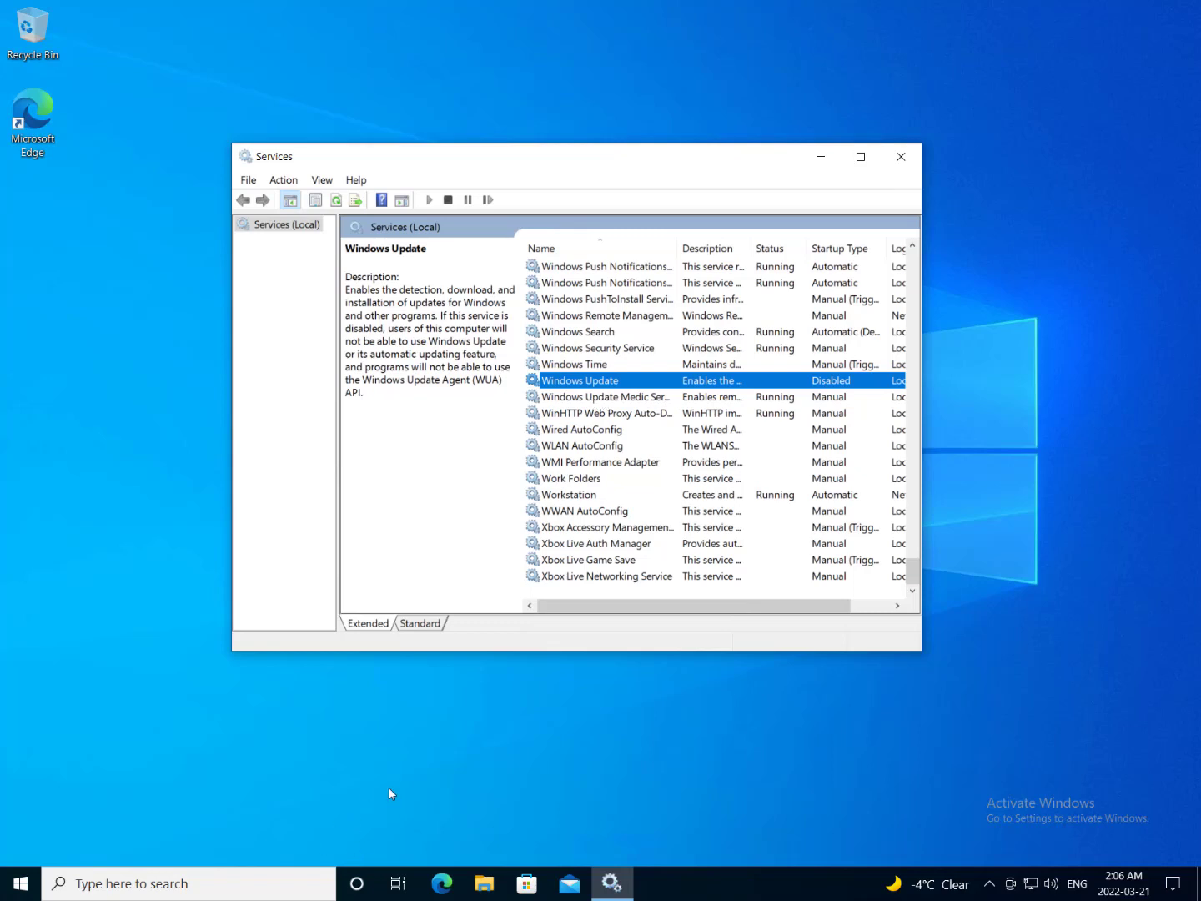
Find Registry Editor by searching 'regedi' from Start and launch it
{"action": "left_click", "coordinate": [20, 888]}
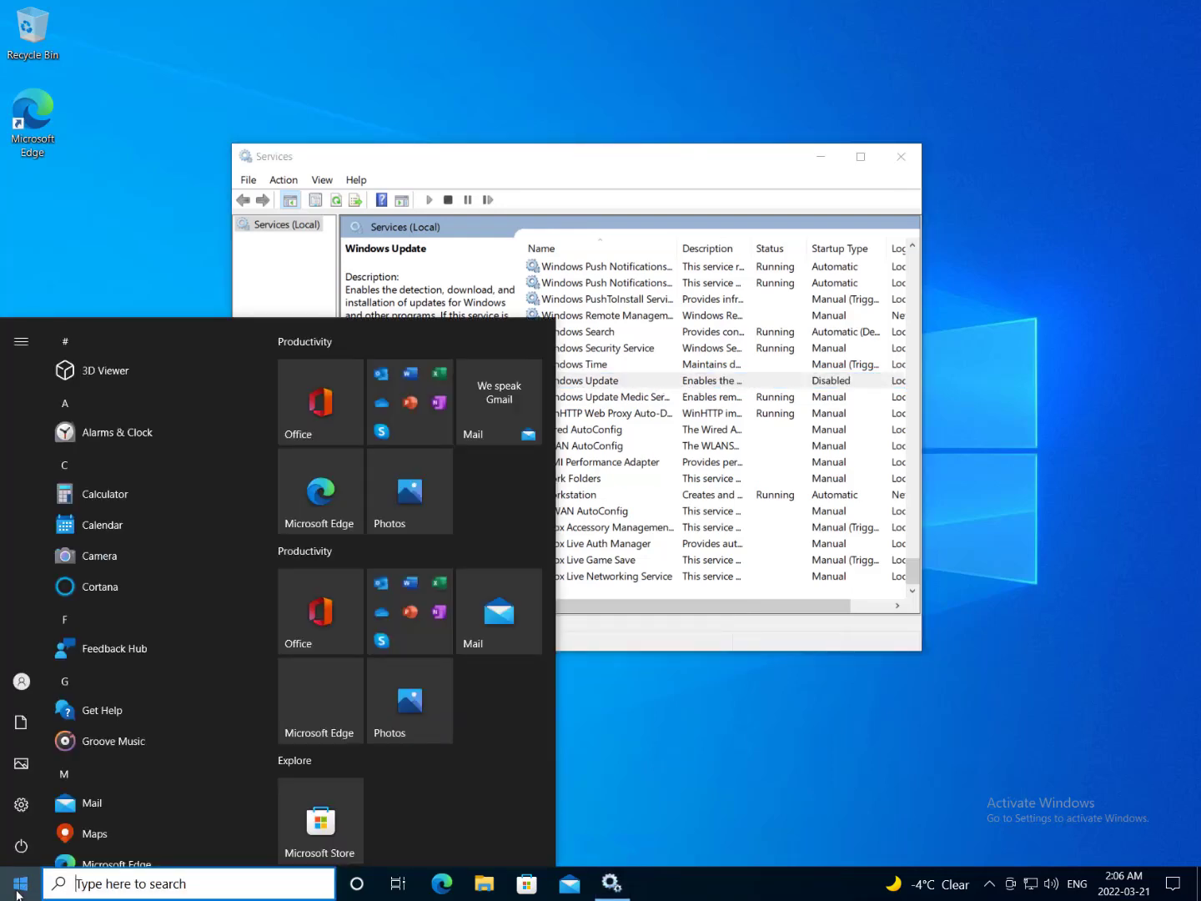
{"action": "type", "text": "regedi"}
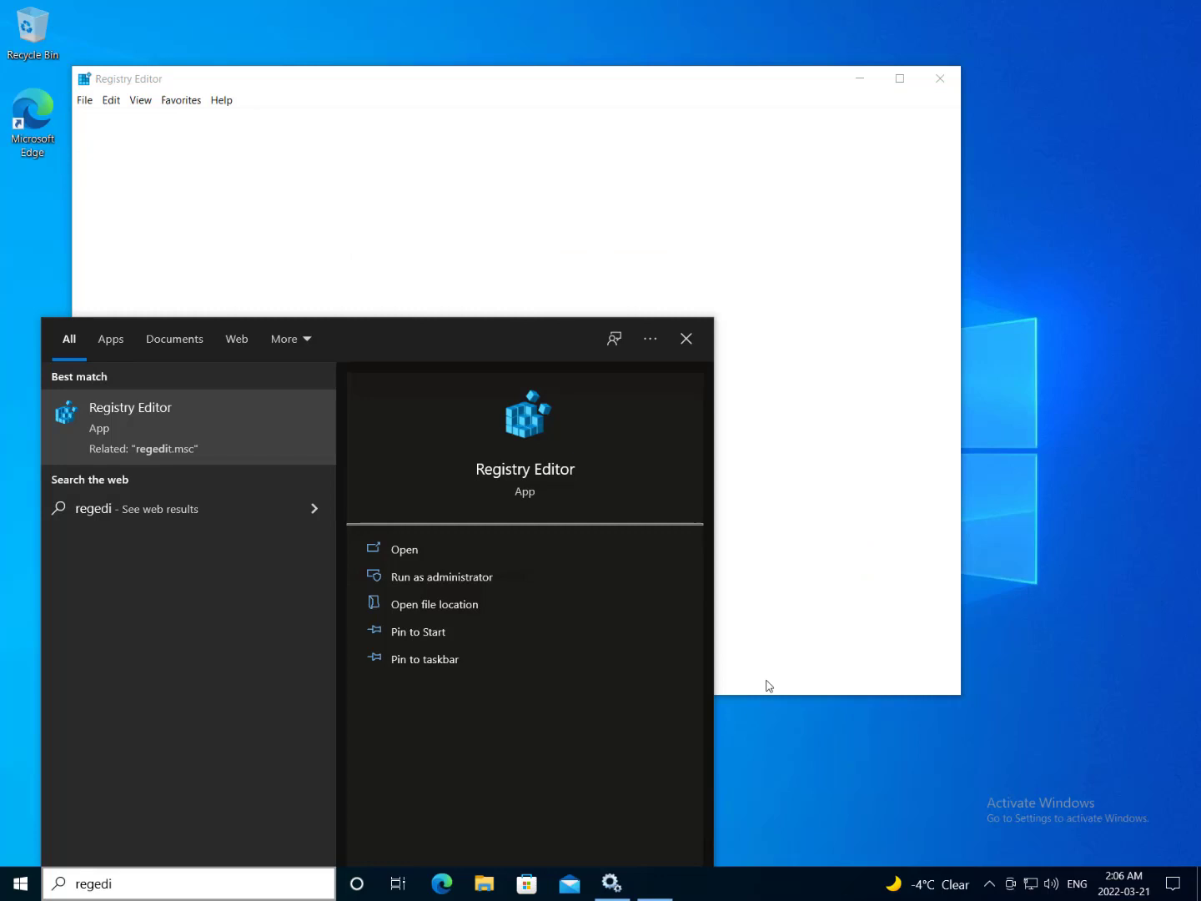
{"action": "left_click", "coordinate": [463, 108]}
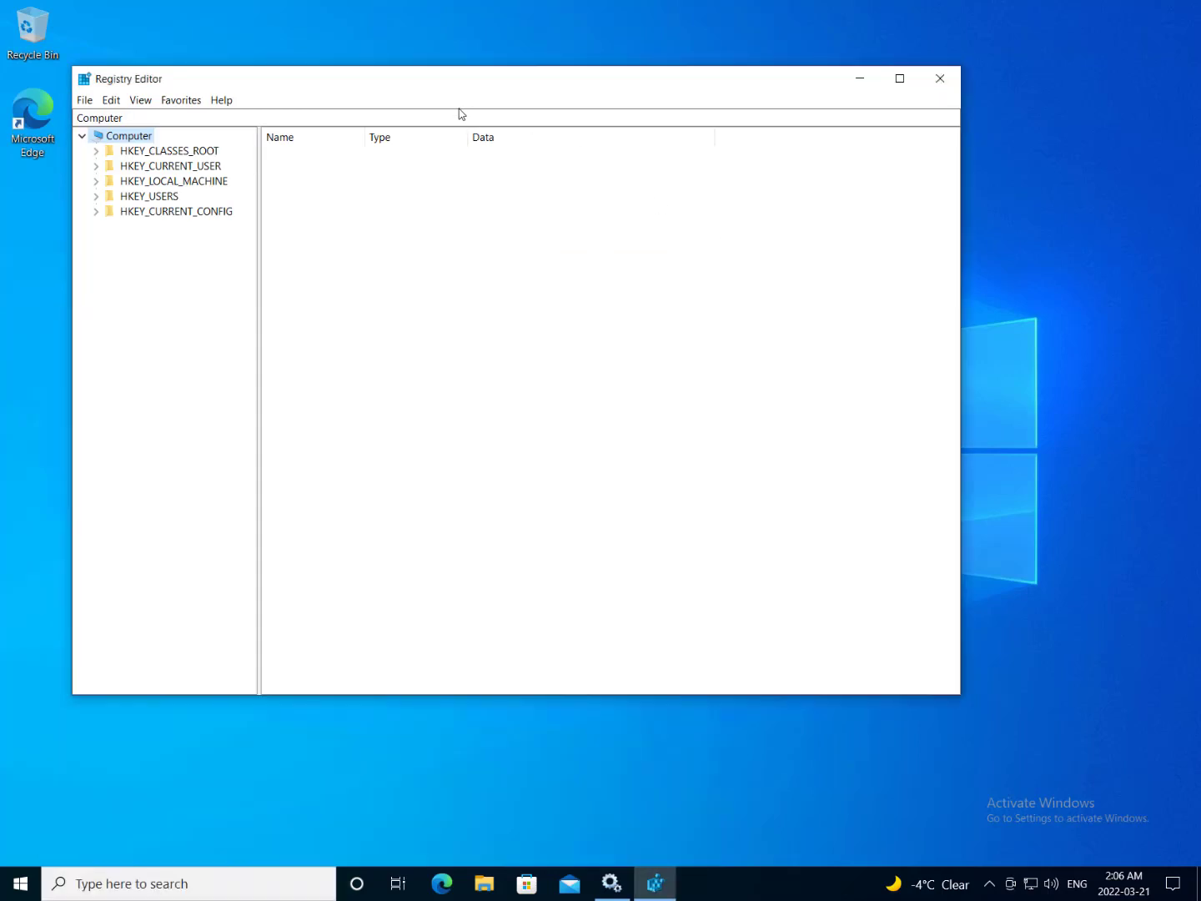
Expand HKEY_LOCAL_MACHINE > SYSTEM > CurrentControlSet > Services and scroll to WaaSMedicSvc
{"action": "double_click", "coordinate": [183, 182]}
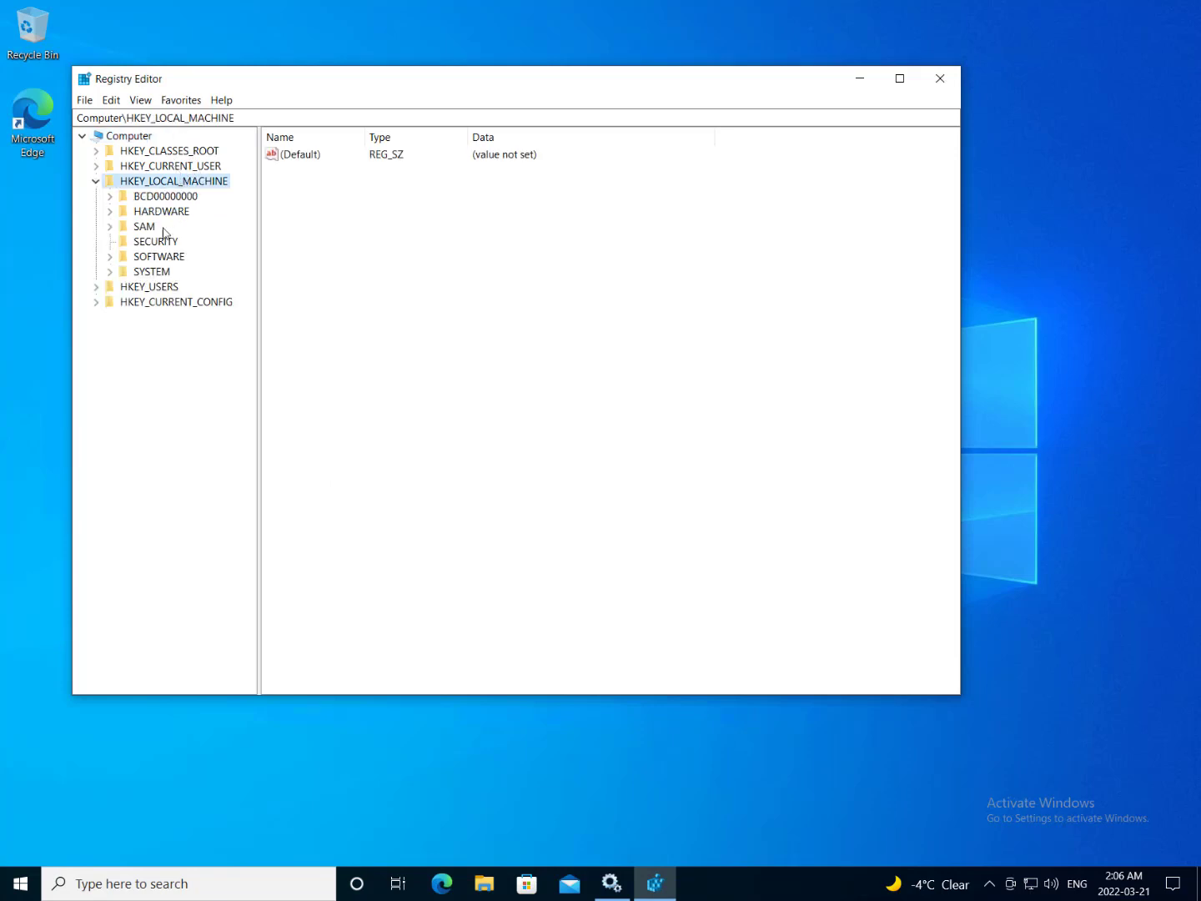
{"action": "double_click", "coordinate": [153, 273]}
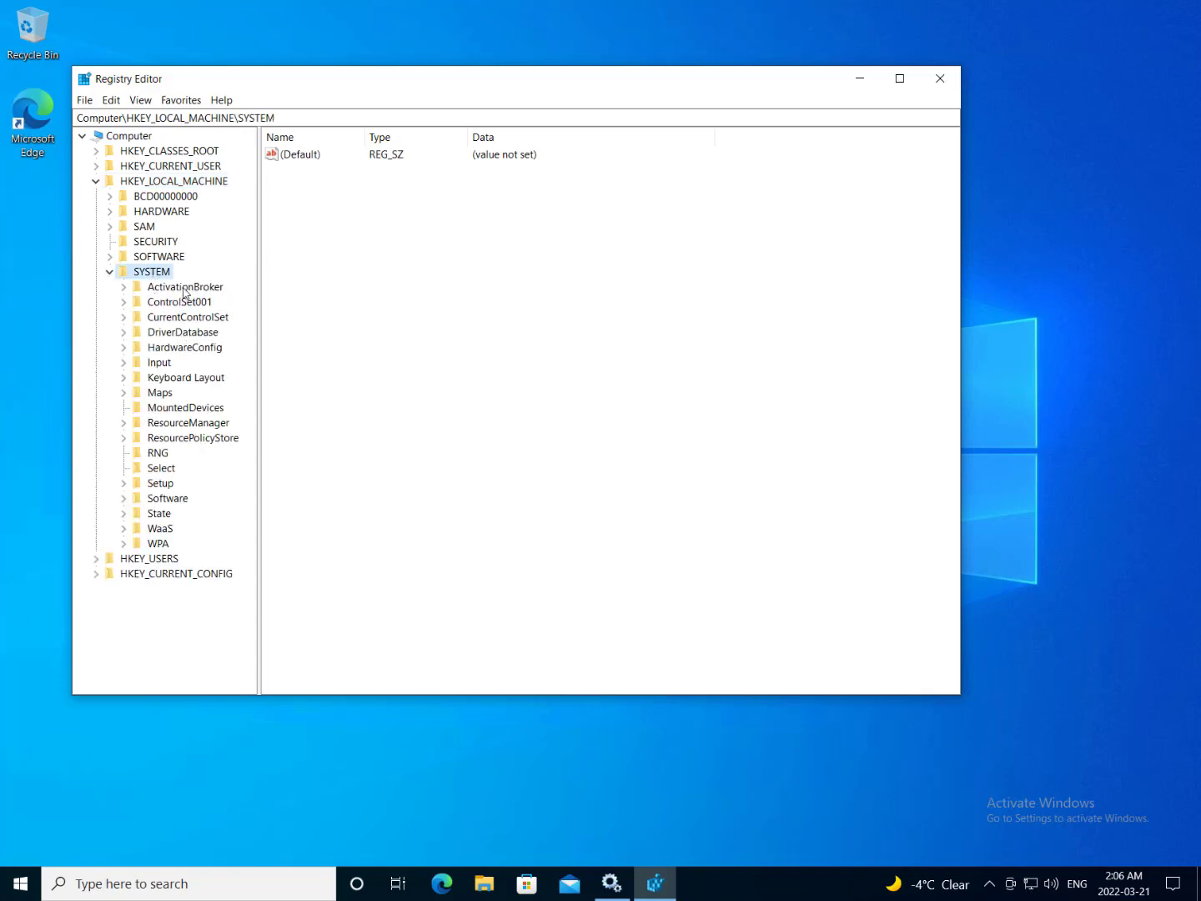
{"action": "double_click", "coordinate": [196, 318]}
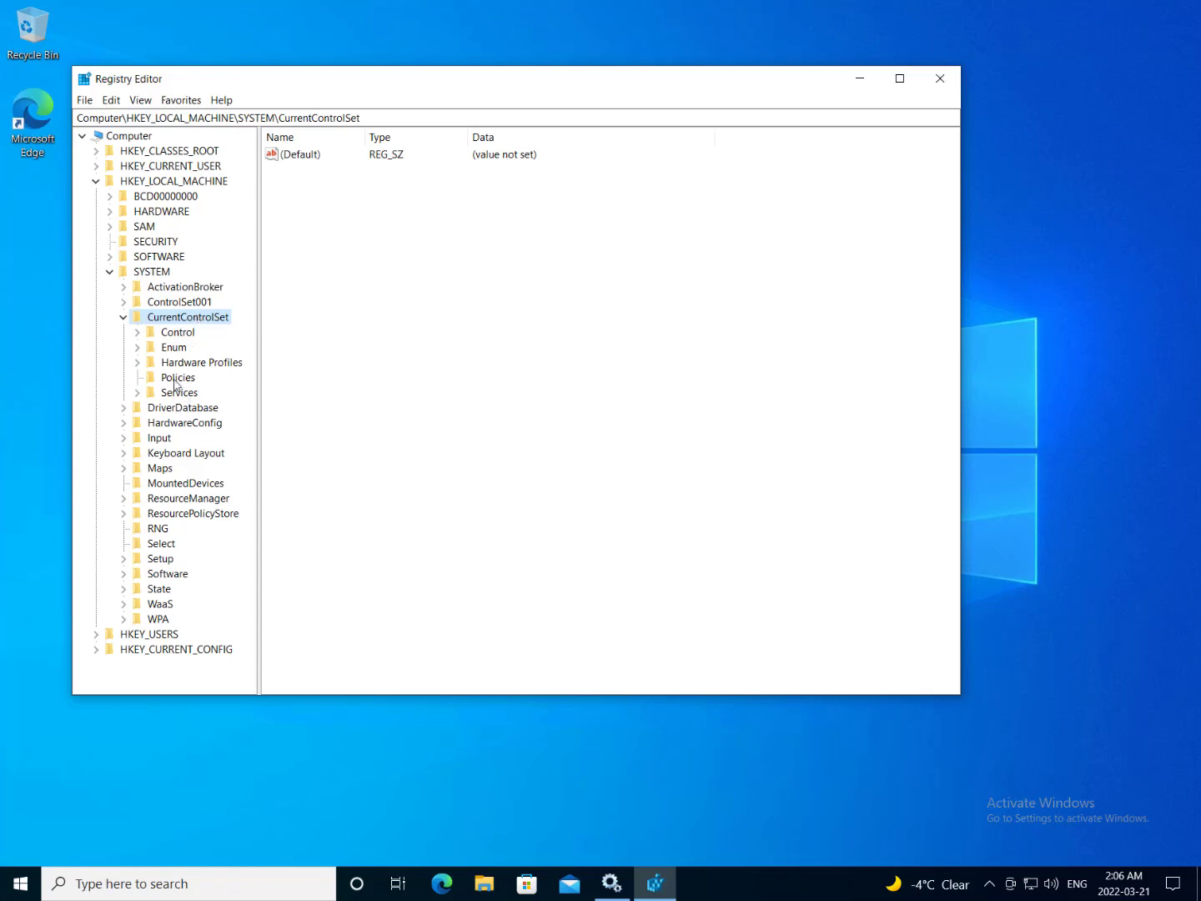
{"action": "double_click", "coordinate": [173, 393]}
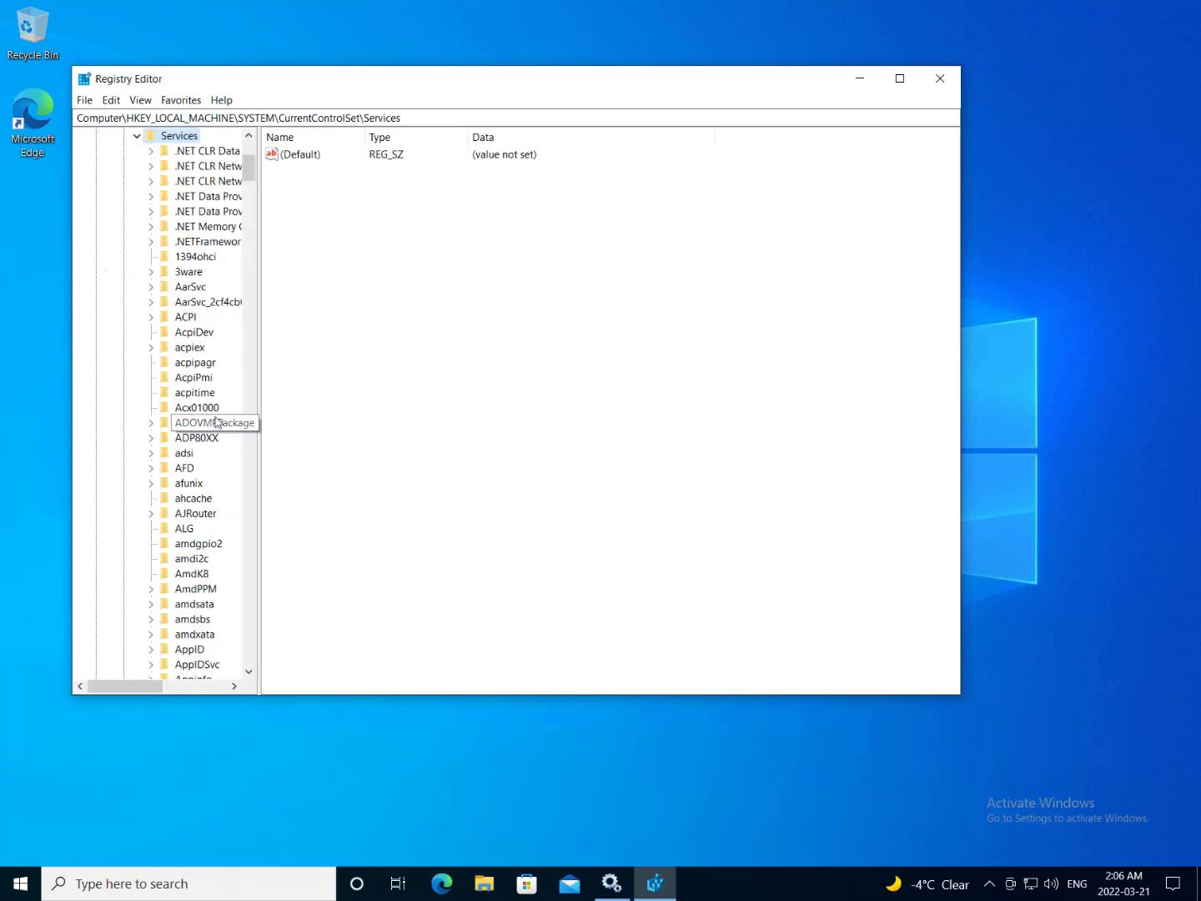
{"action": "scroll", "coordinate": [228, 516], "scroll_direction": "down", "scroll_amount": 20}
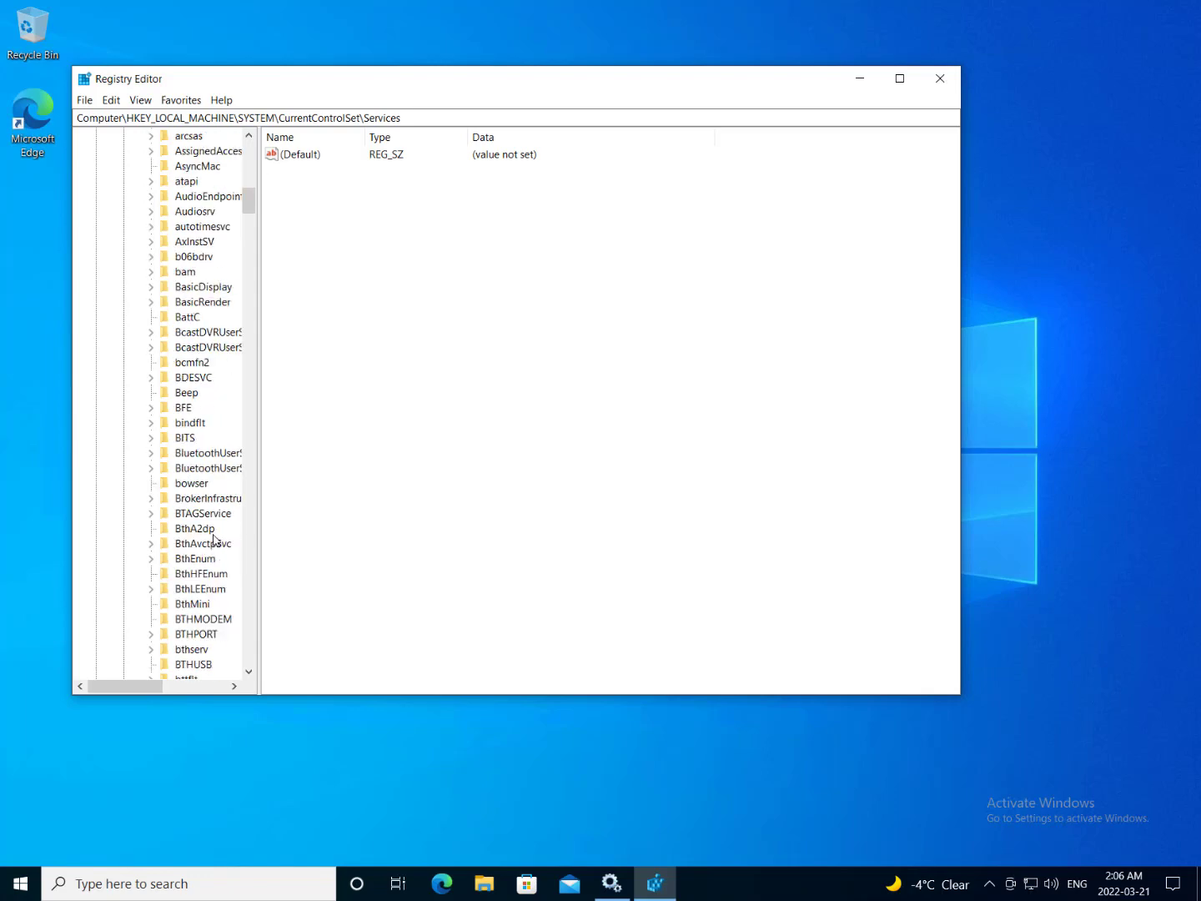
{"action": "left_click_drag", "start_coordinate": [251, 229], "coordinate": [242, 593]}
{"action": "scroll", "coordinate": [189, 425], "scroll_direction": "down", "scroll_amount": 8}
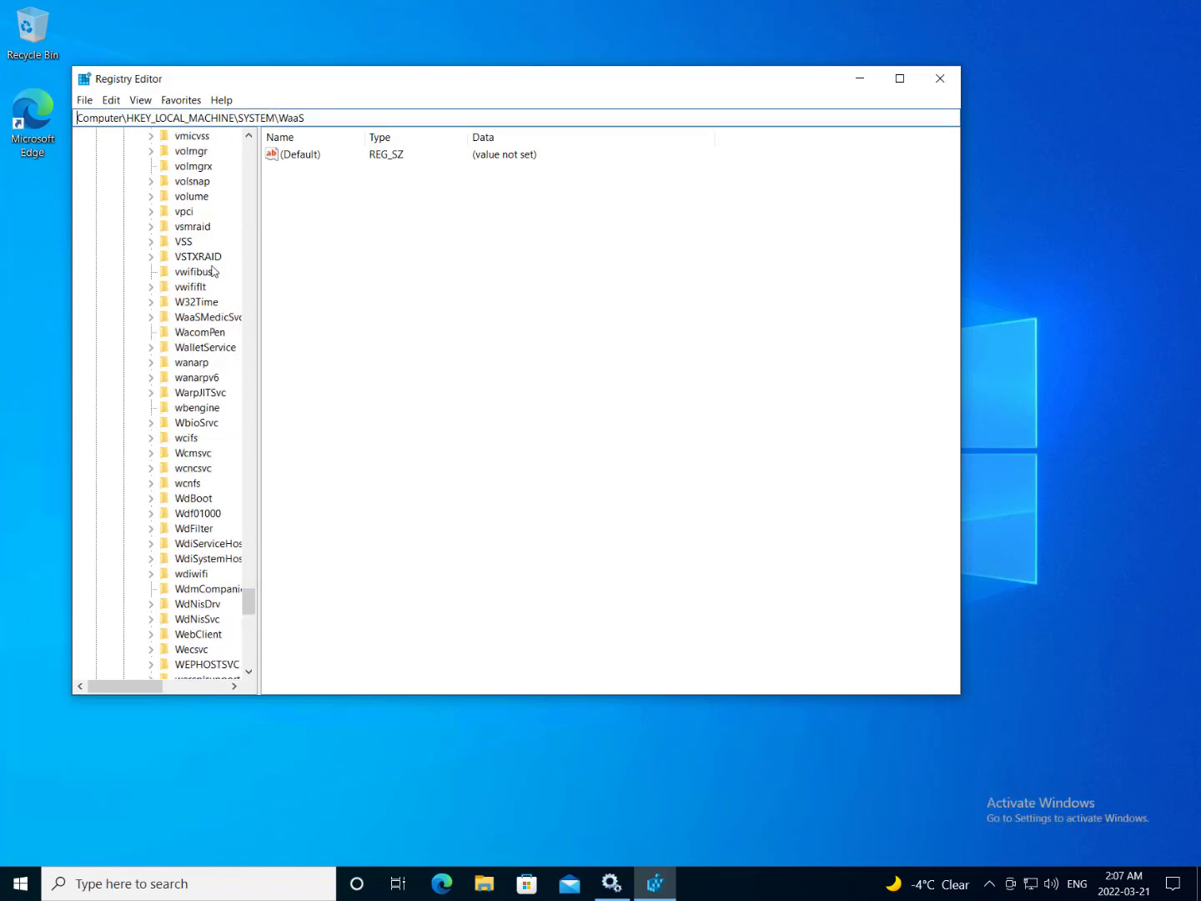
Change the WaaSMedicSvc Start value from 3 to 4
{"action": "left_click", "coordinate": [204, 317]}
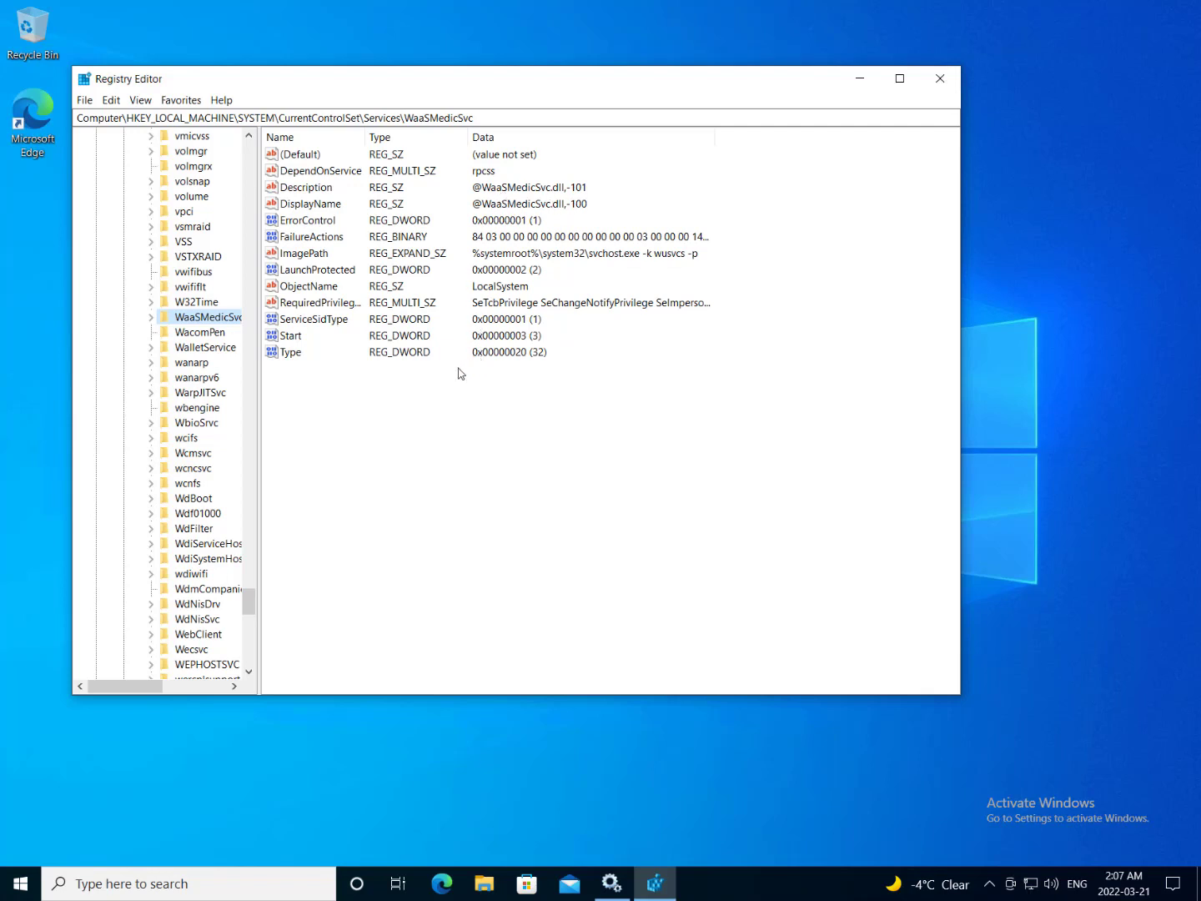
{"action": "double_click", "coordinate": [291, 336]}
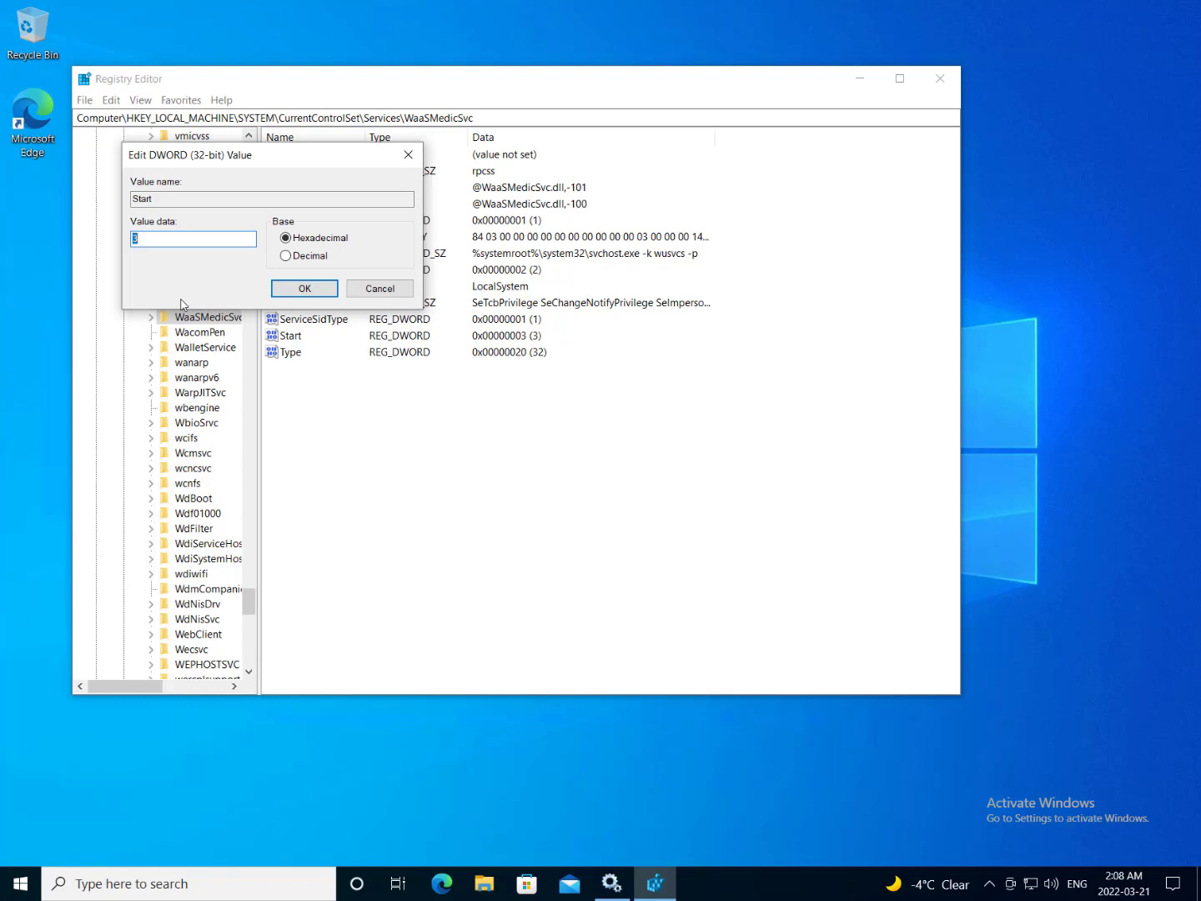
{"action": "type", "text": "4"}
{"action": "left_click", "coordinate": [335, 289]}
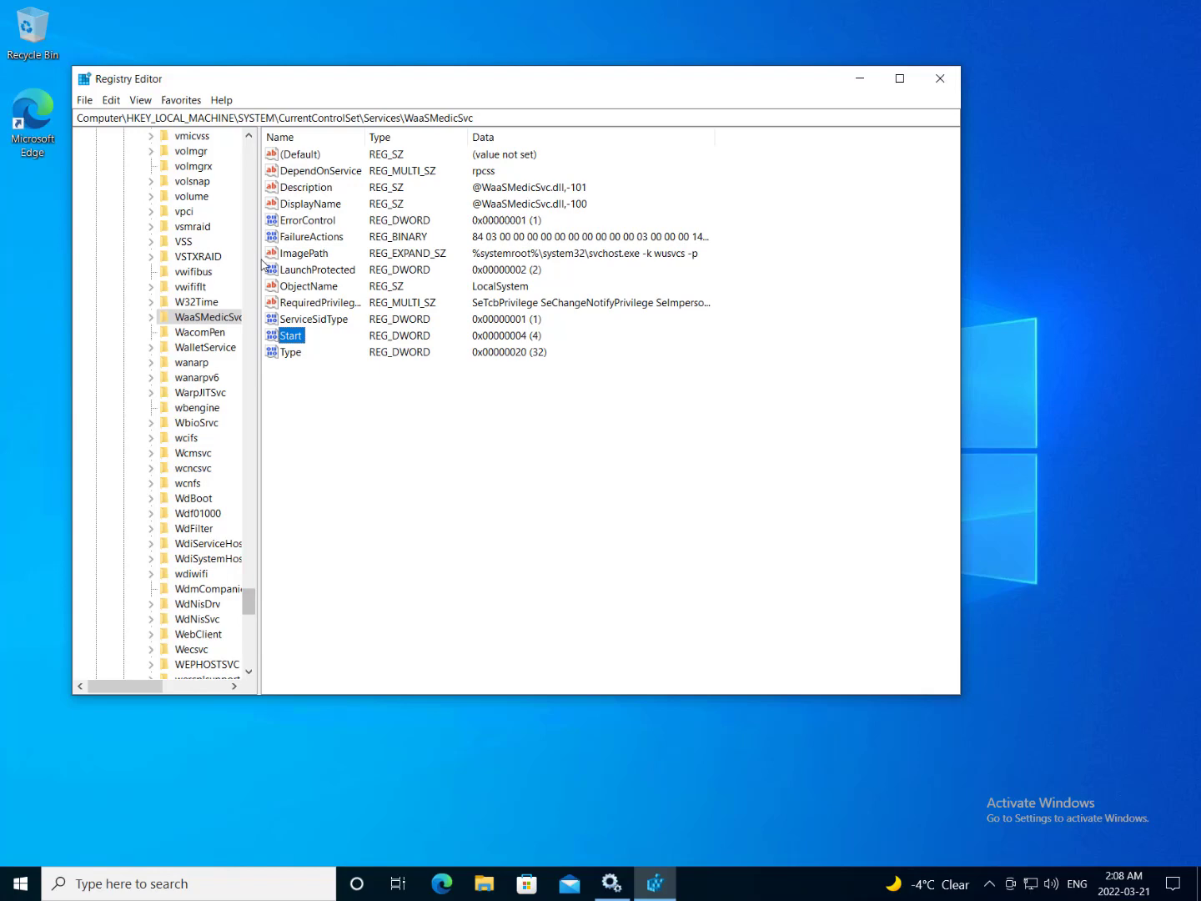
Expand Software and Microsoft, then trim the address path back to HKEY_LOCAL_MACHINE\SOFTWARE
{"action": "left_click_drag", "start_coordinate": [248, 601], "coordinate": [240, 667]}
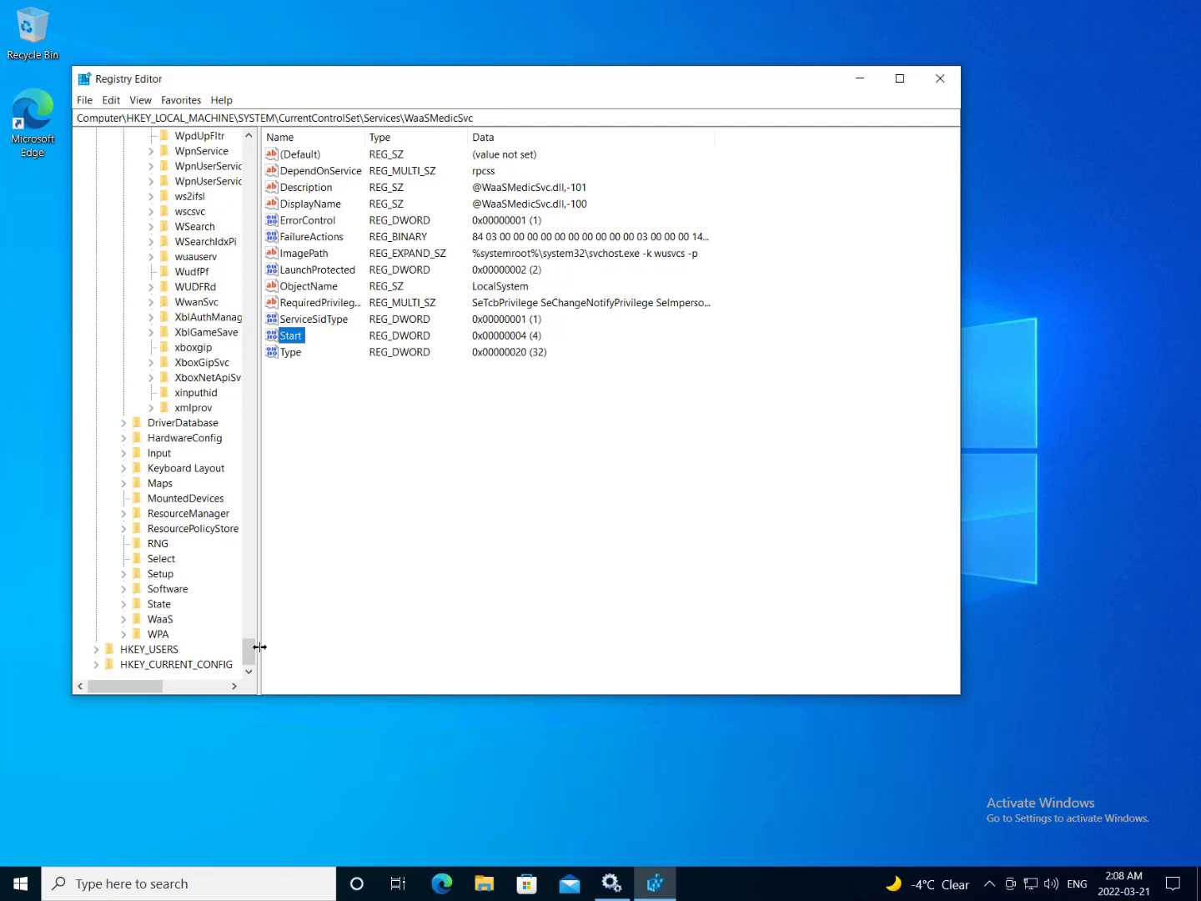
{"action": "double_click", "coordinate": [189, 590]}
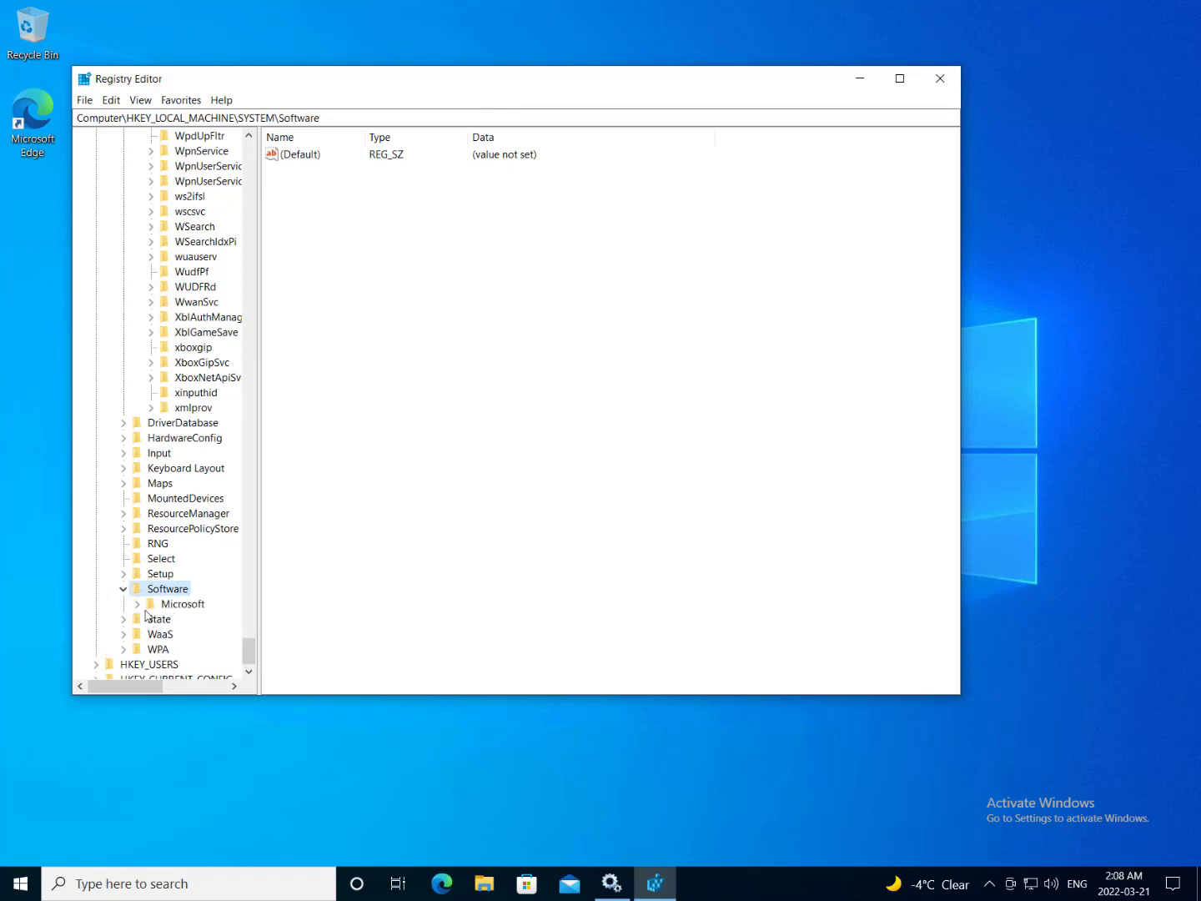
{"action": "double_click", "coordinate": [171, 606]}
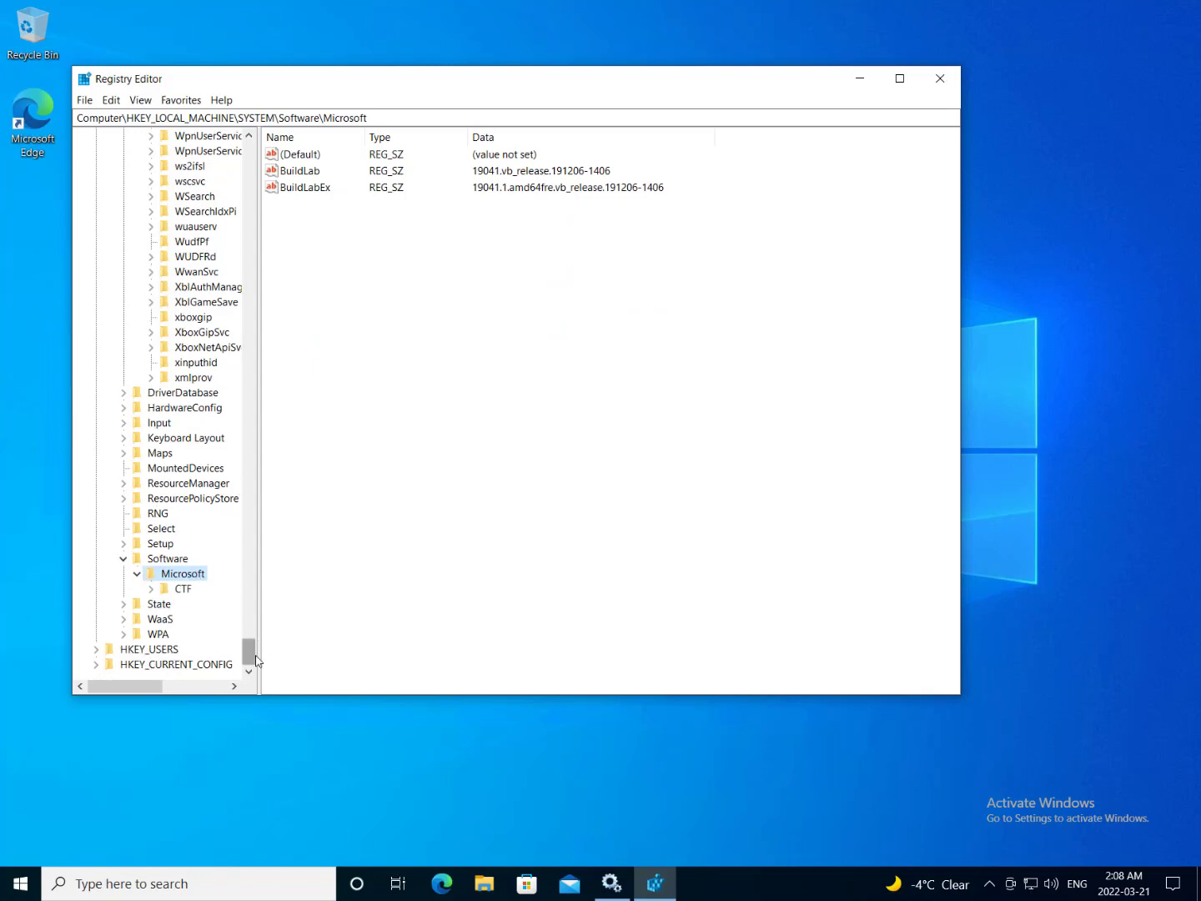
{"action": "left_click_drag", "start_coordinate": [255, 658], "coordinate": [749, 124]}
{"action": "key", "text": "BackSpace"}
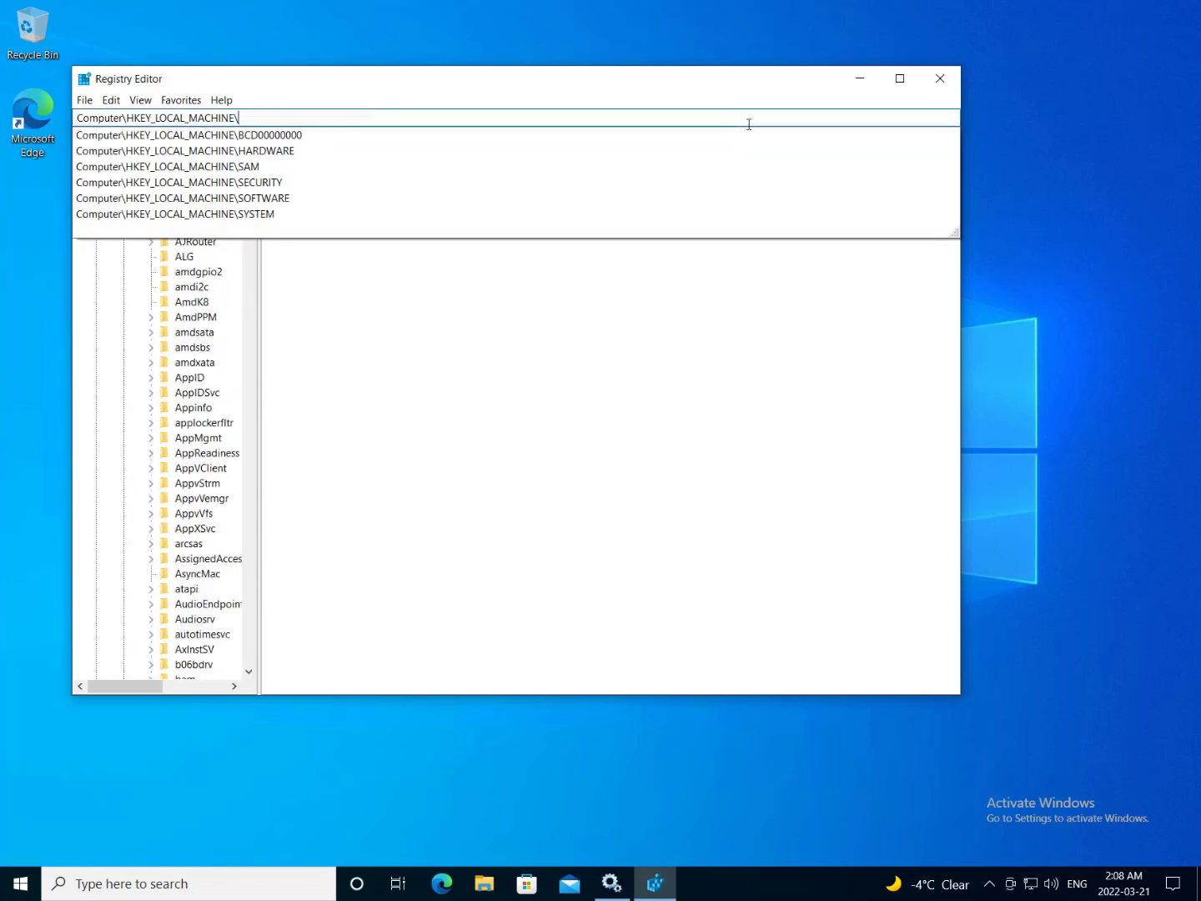
{"action": "left_click", "coordinate": [327, 203]}
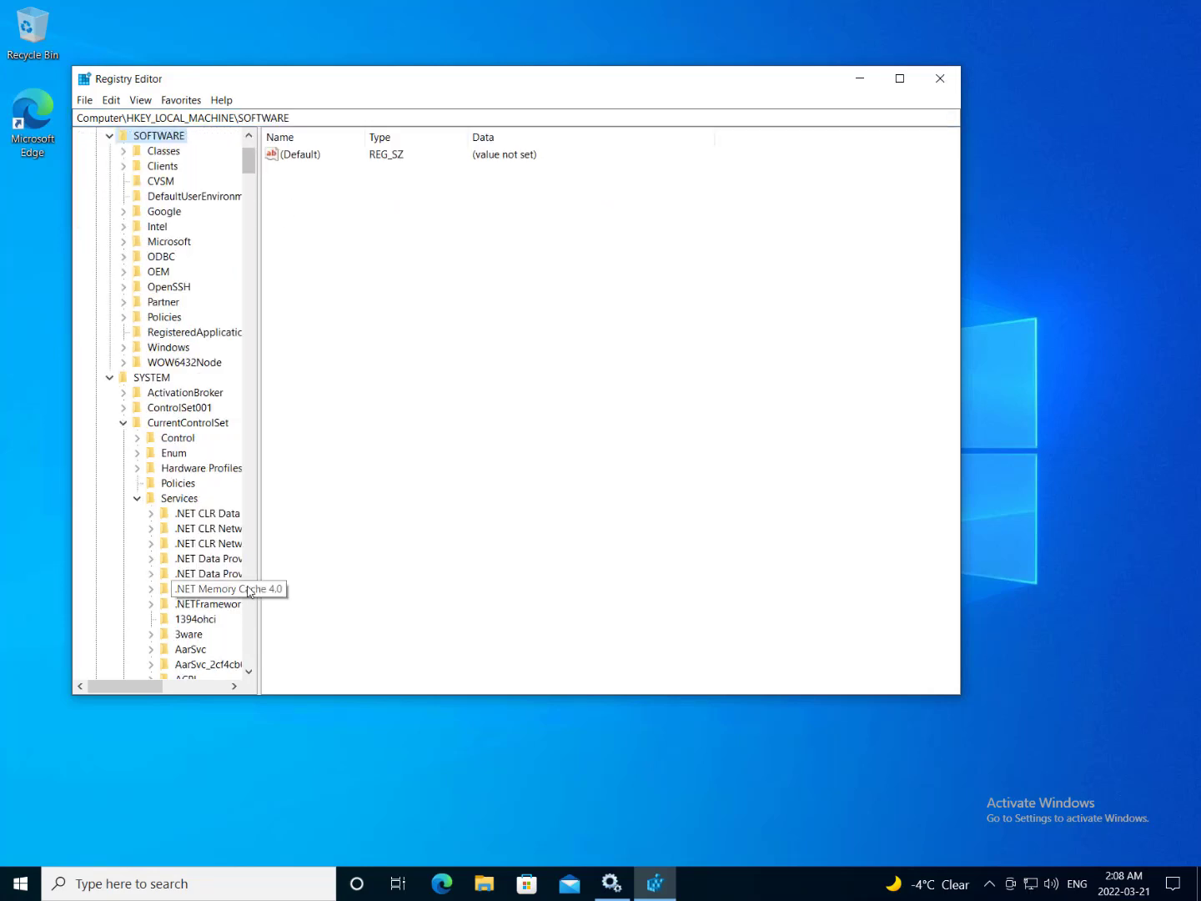
Go to HKEY_LOCAL_MACHINE\SOFTWARE\Microsoft\Windows via the address bar and widen the key tree pane
{"action": "left_click", "coordinate": [335, 113]}
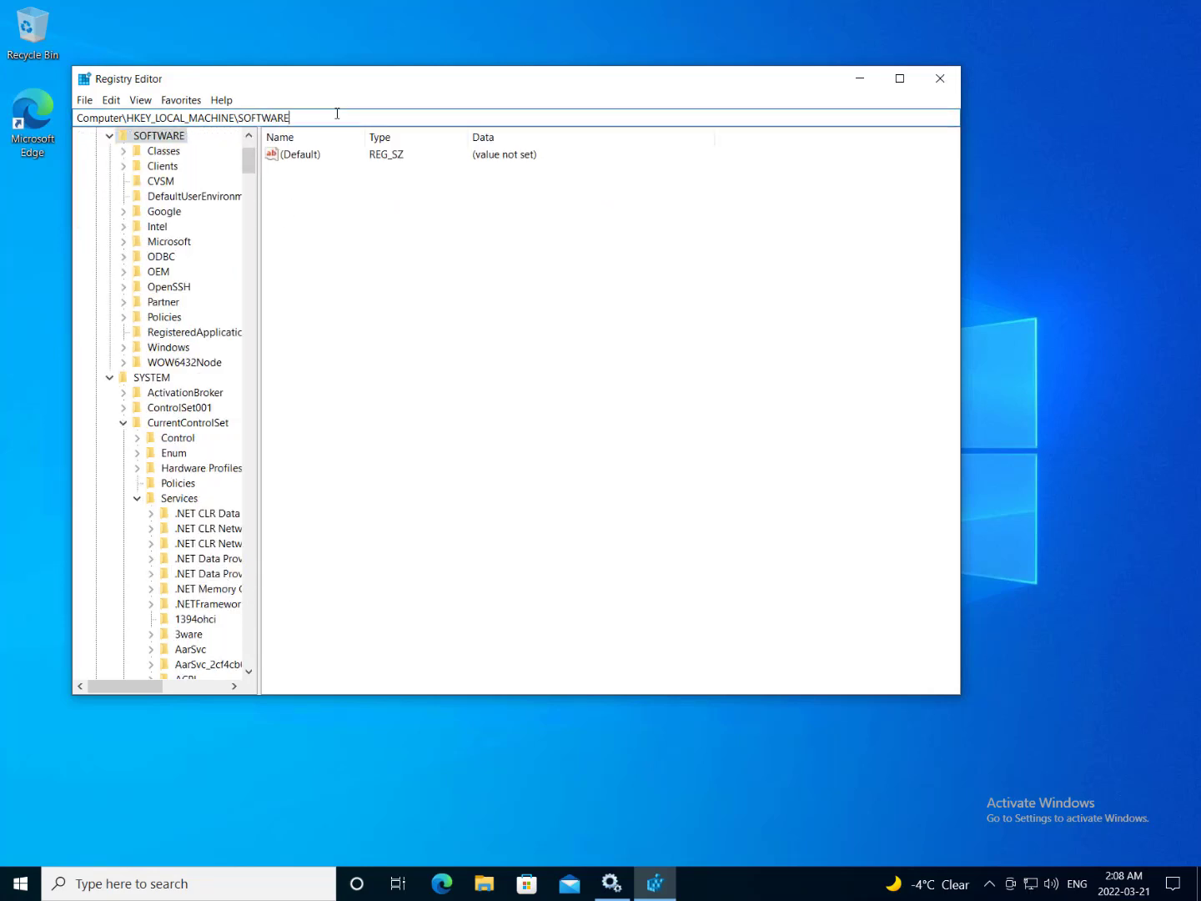
{"action": "type", "text": "\\Microsoft\\"}
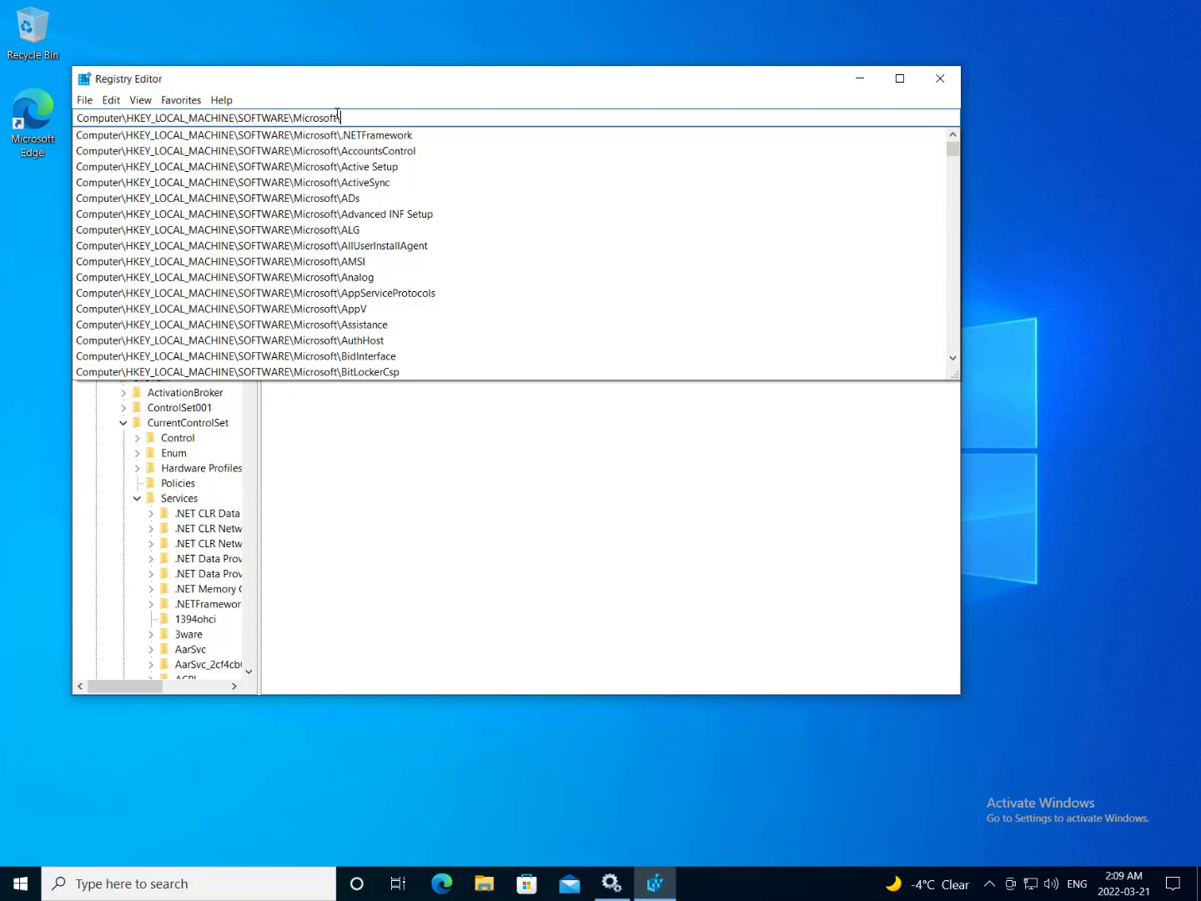
{"action": "type", "text": "Windows"}
{"action": "key", "text": "Return"}
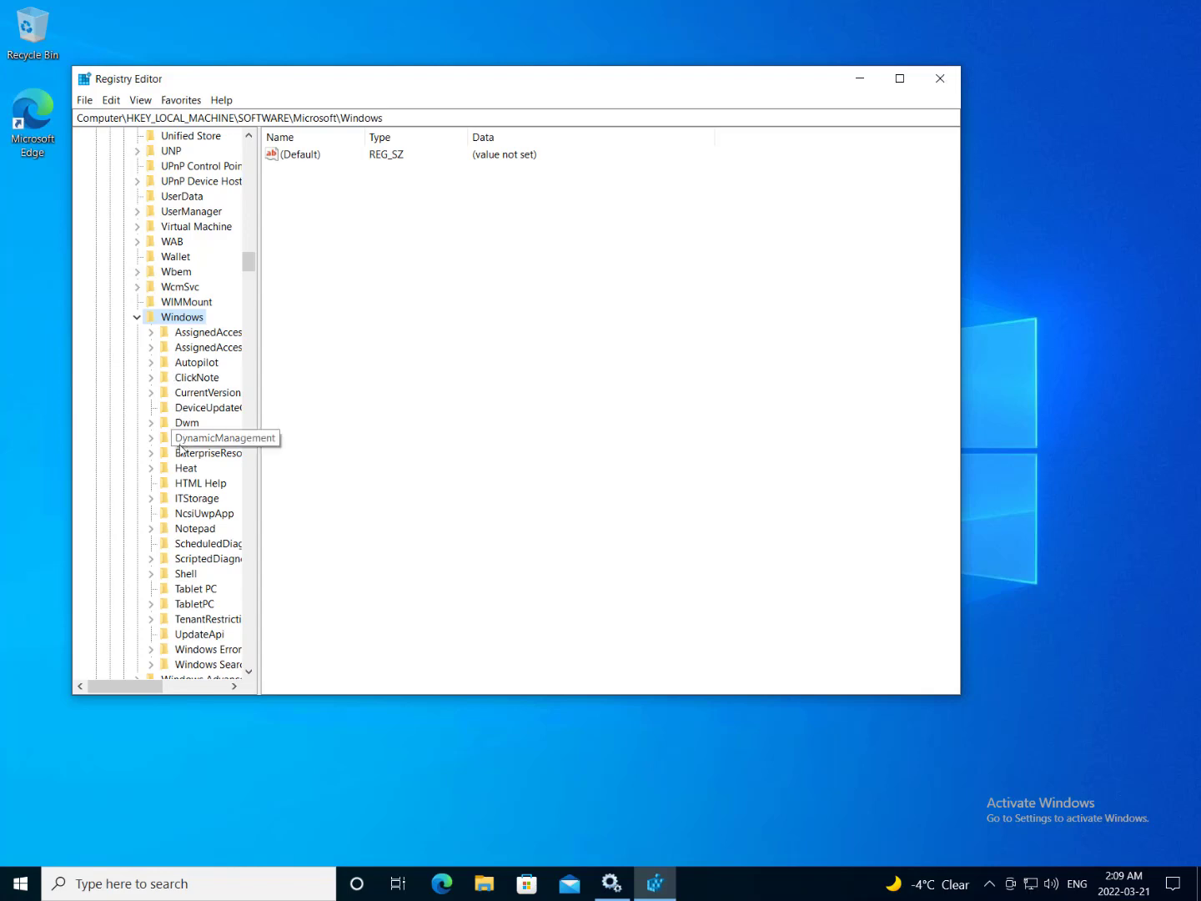
{"action": "scroll", "coordinate": [191, 492], "scroll_direction": "down", "scroll_amount": 8}
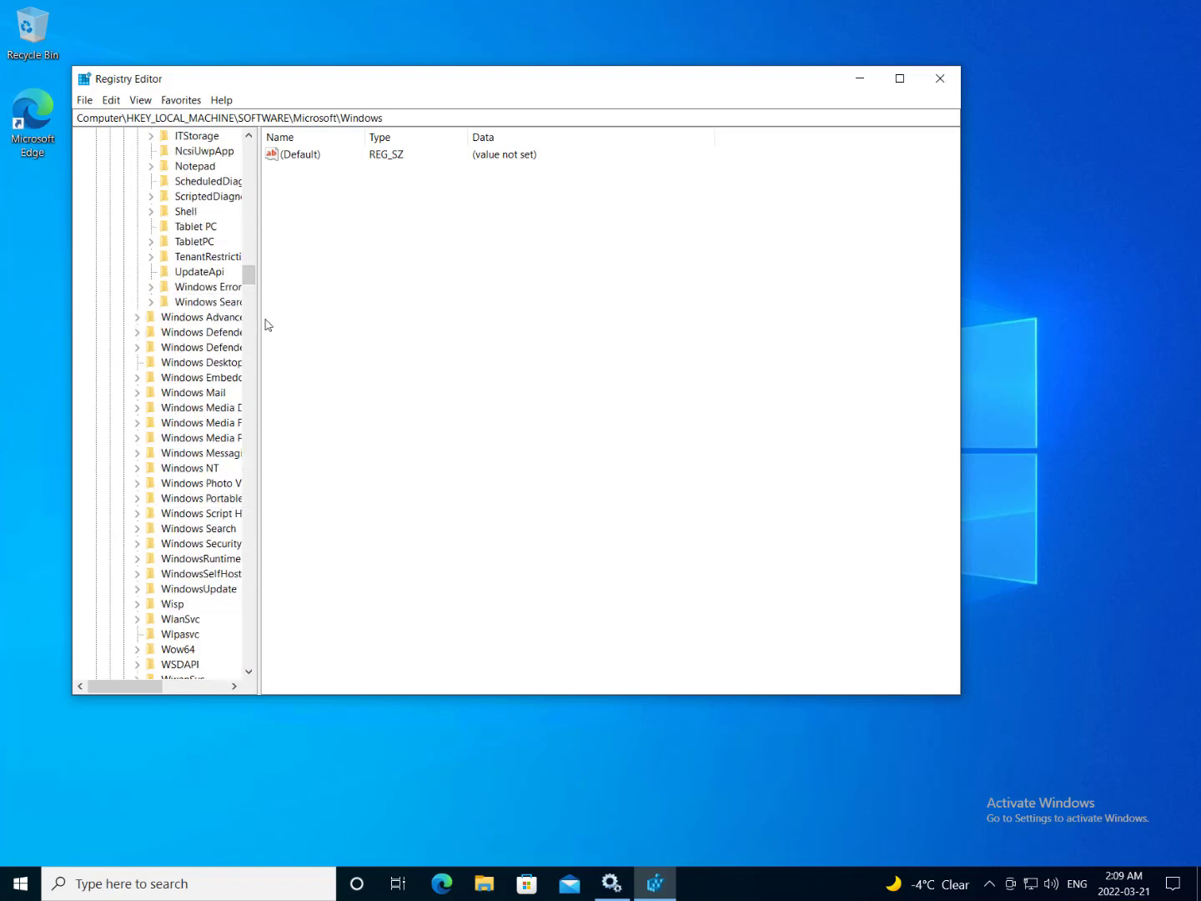
{"action": "left_click_drag", "start_coordinate": [261, 326], "coordinate": [343, 321]}
{"action": "scroll", "coordinate": [221, 276], "scroll_direction": "up", "scroll_amount": 2}
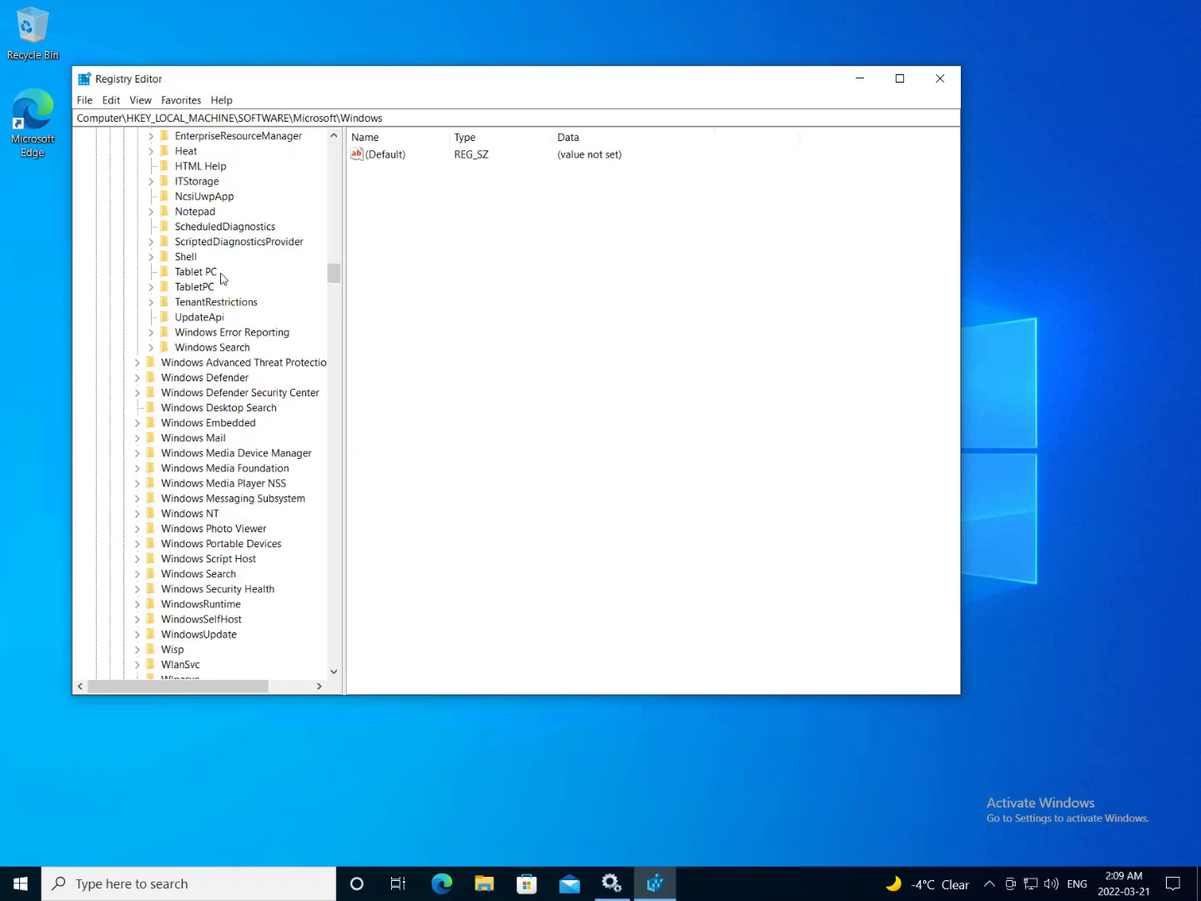
{"action": "scroll", "coordinate": [257, 371], "scroll_direction": "up", "scroll_amount": 4}
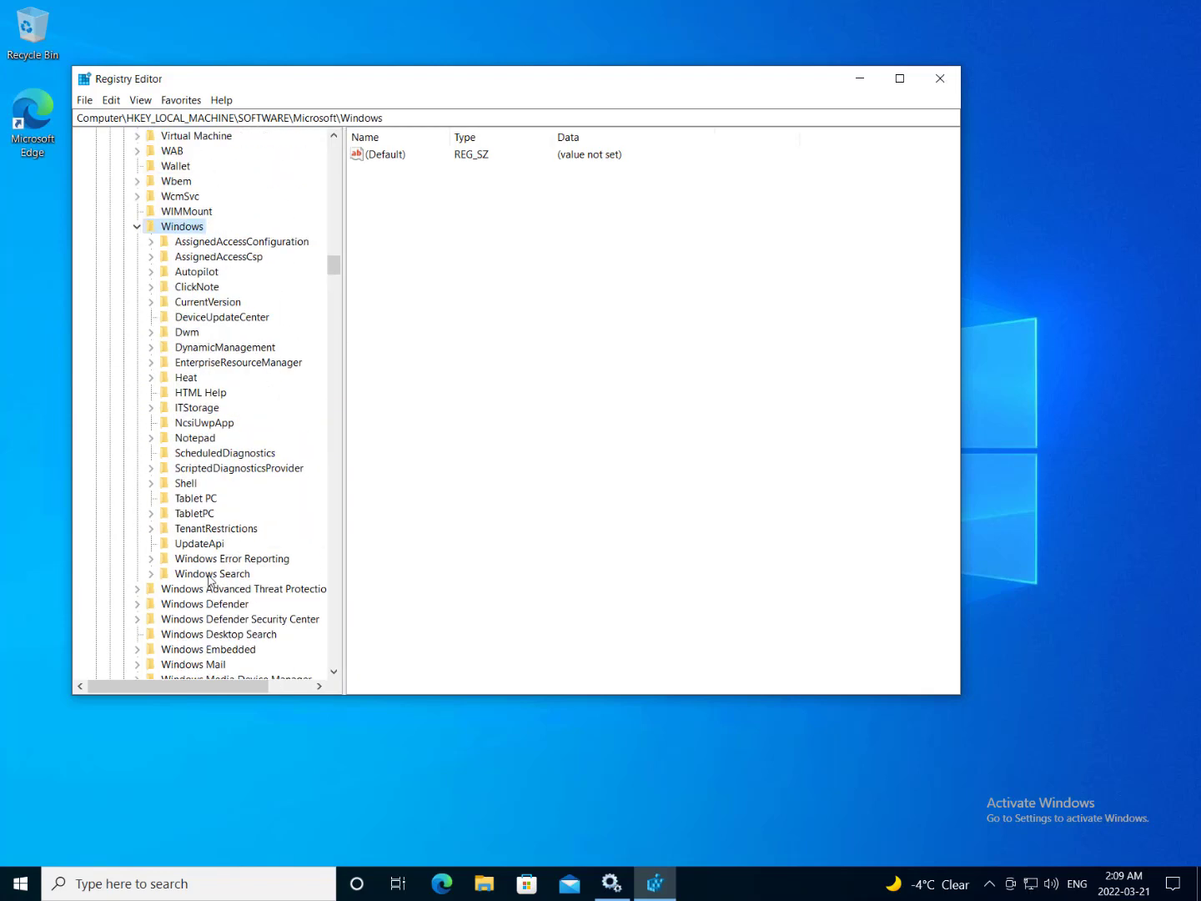
Create a new key named WindowsUpdate under SOFTWARE\Microsoft\Windows
{"action": "right_click", "coordinate": [187, 226]}
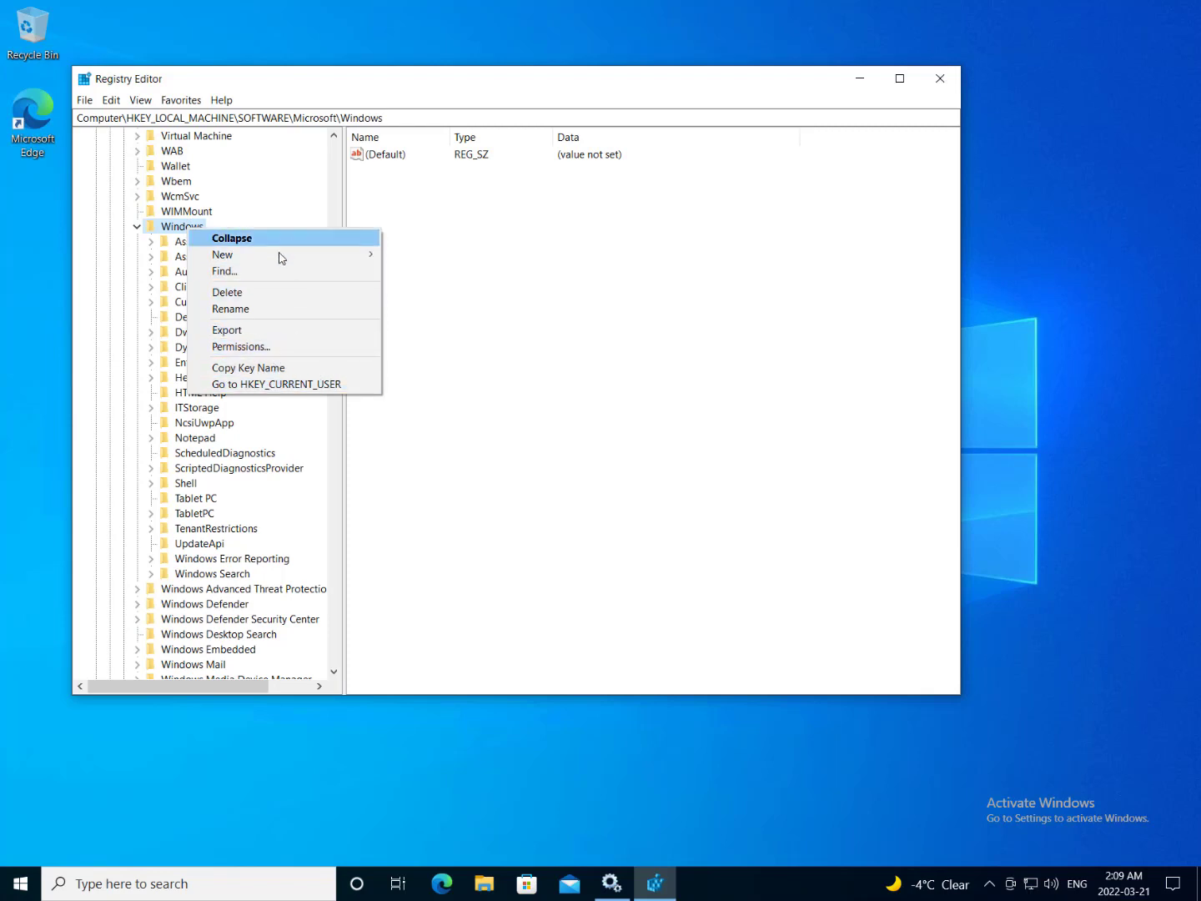
{"action": "mouse_move", "coordinate": [284, 260]}
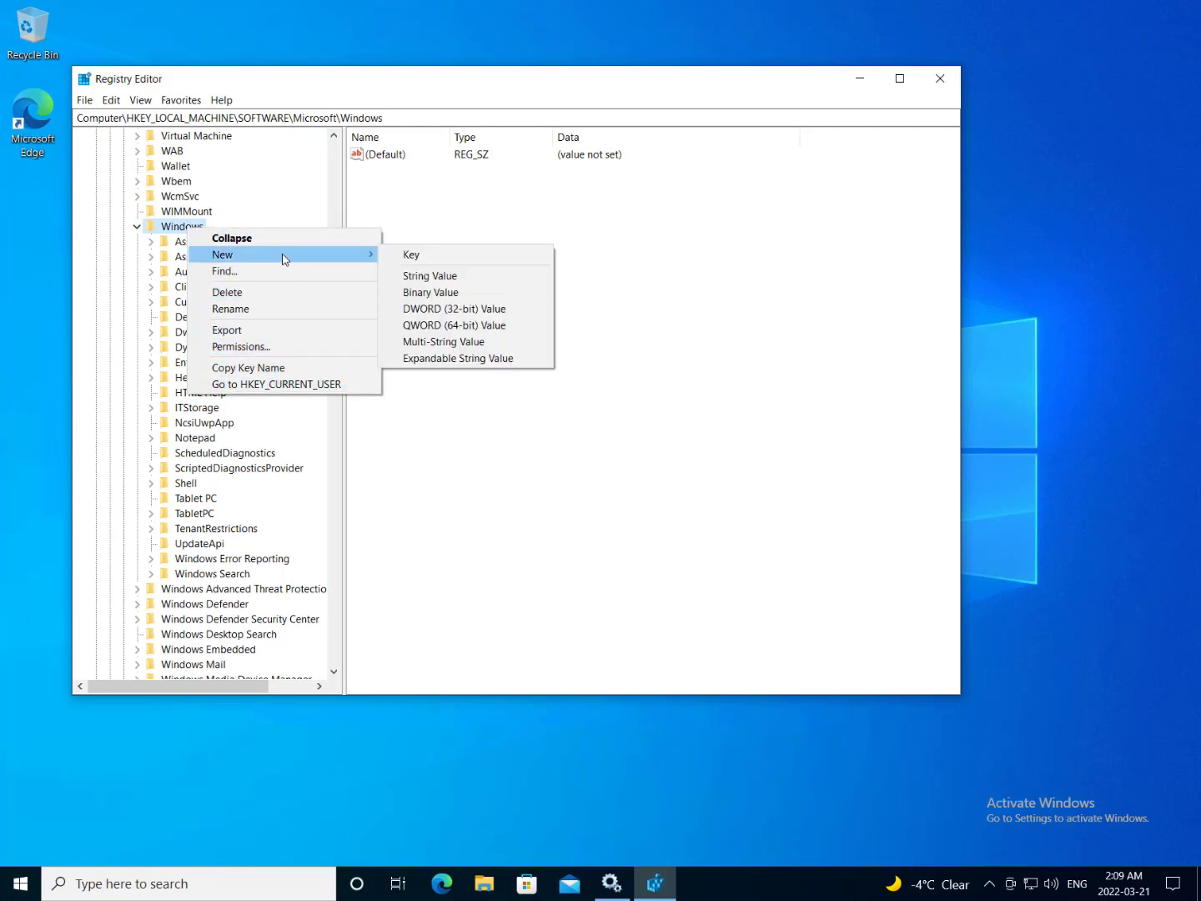
{"action": "left_click", "coordinate": [443, 255]}
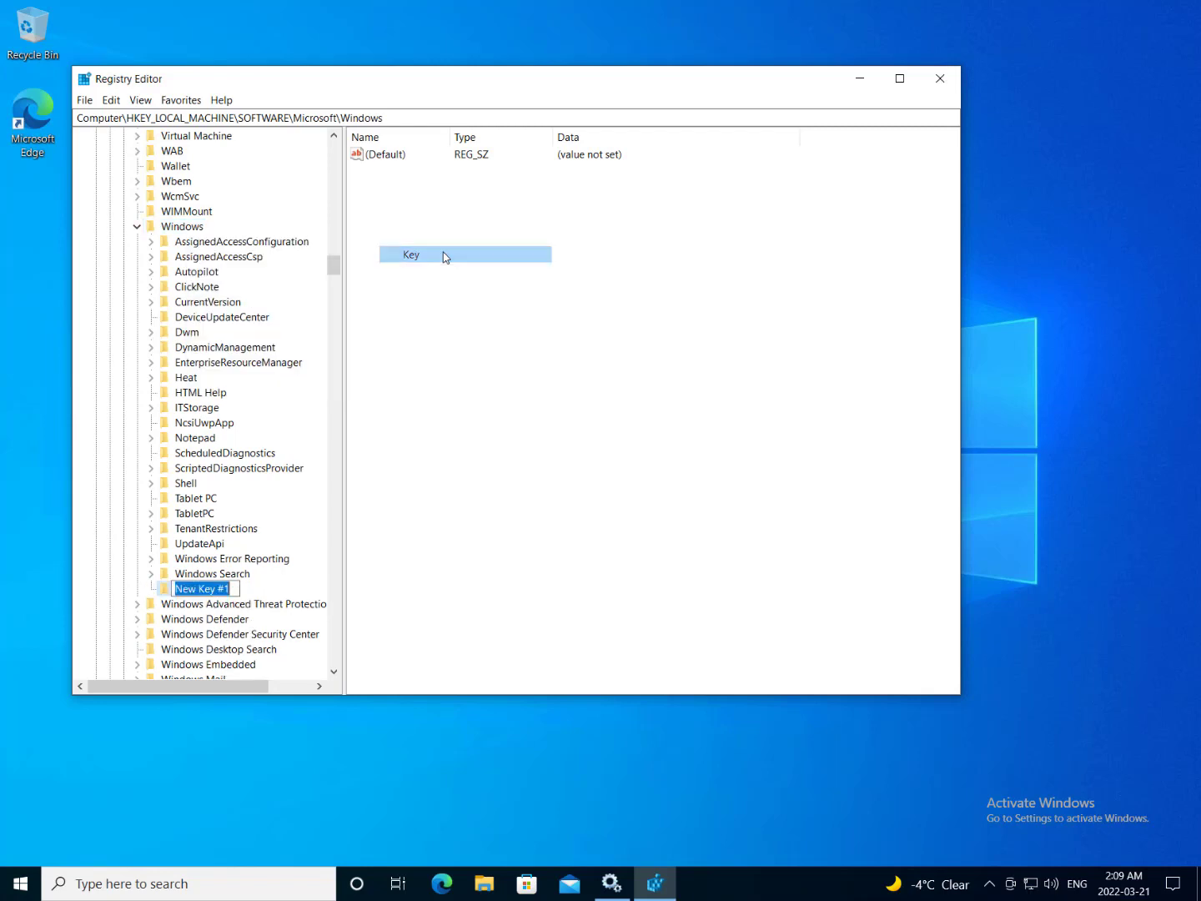
{"action": "type", "text": "Wind"}
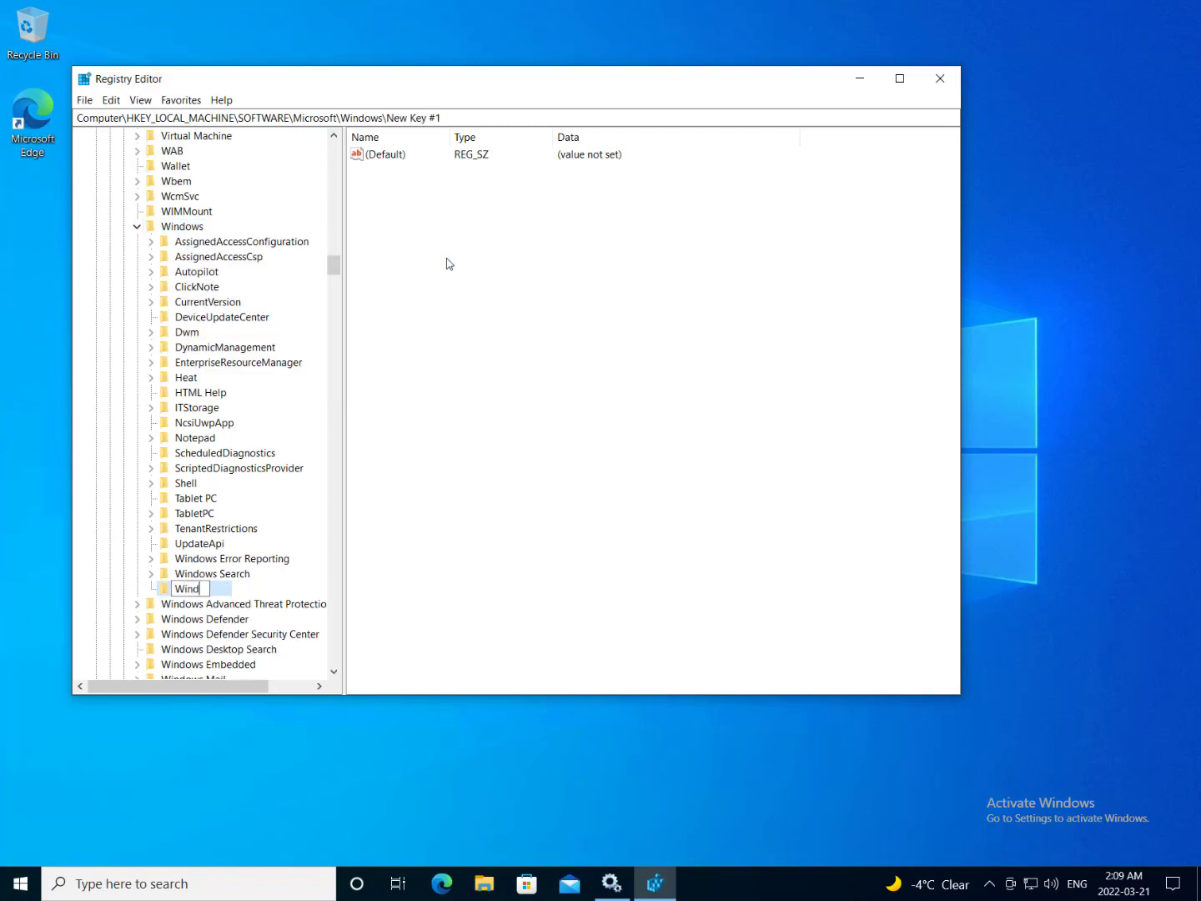
{"action": "type", "text": "owsUpdate"}
{"action": "key", "text": "Return"}
{"action": "scroll", "coordinate": [236, 168], "scroll_direction": "down", "scroll_amount": 9}
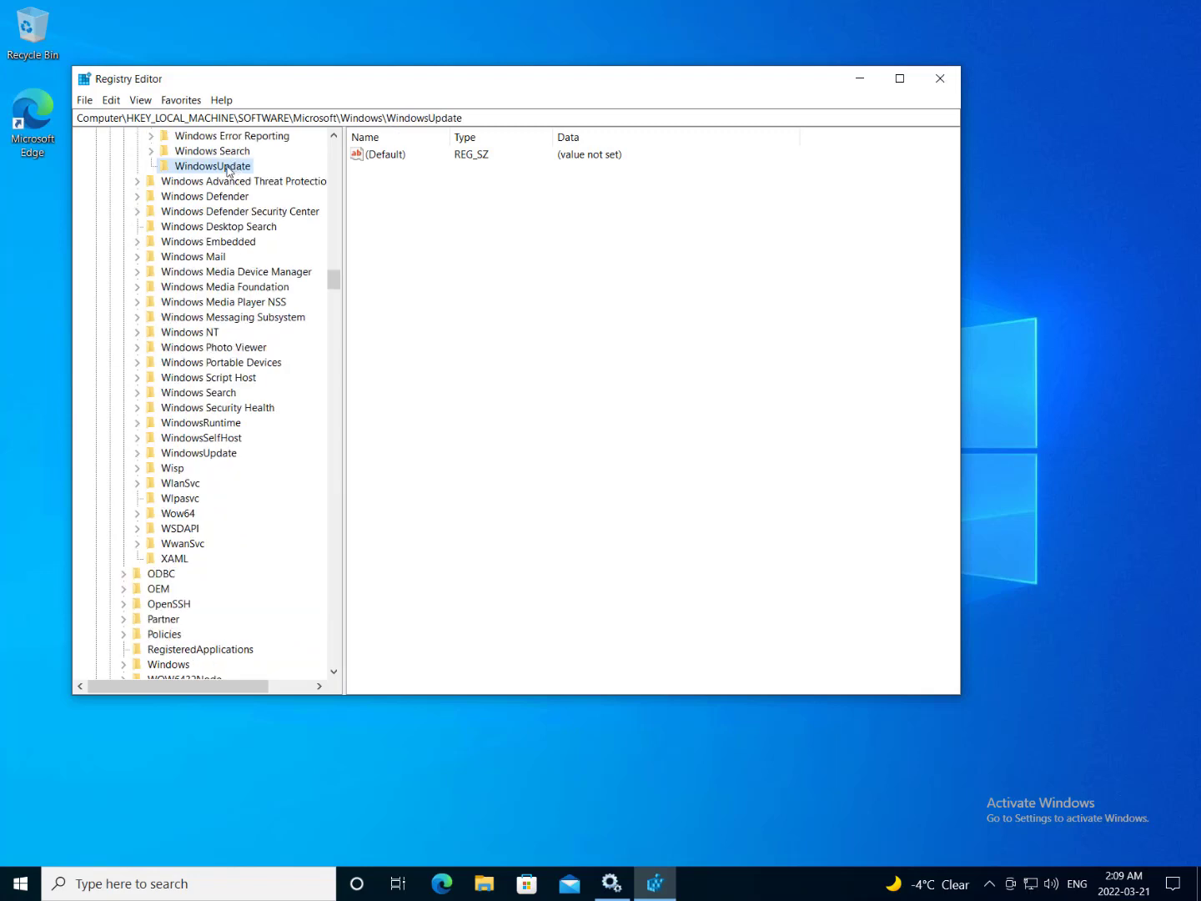
Create a new subkey named AU inside the WindowsUpdate key
{"action": "right_click", "coordinate": [227, 171]}
{"action": "mouse_move", "coordinate": [303, 195]}
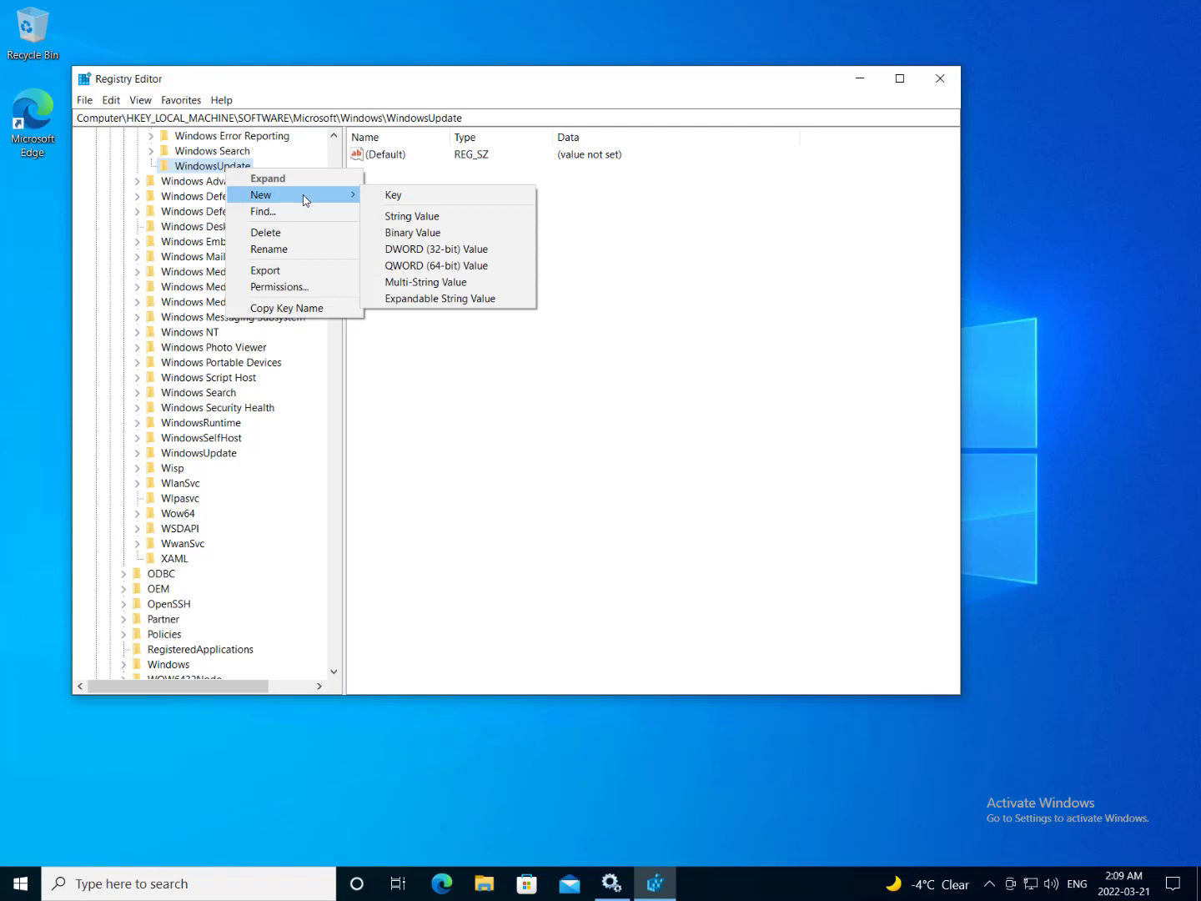
{"action": "left_click", "coordinate": [454, 203]}
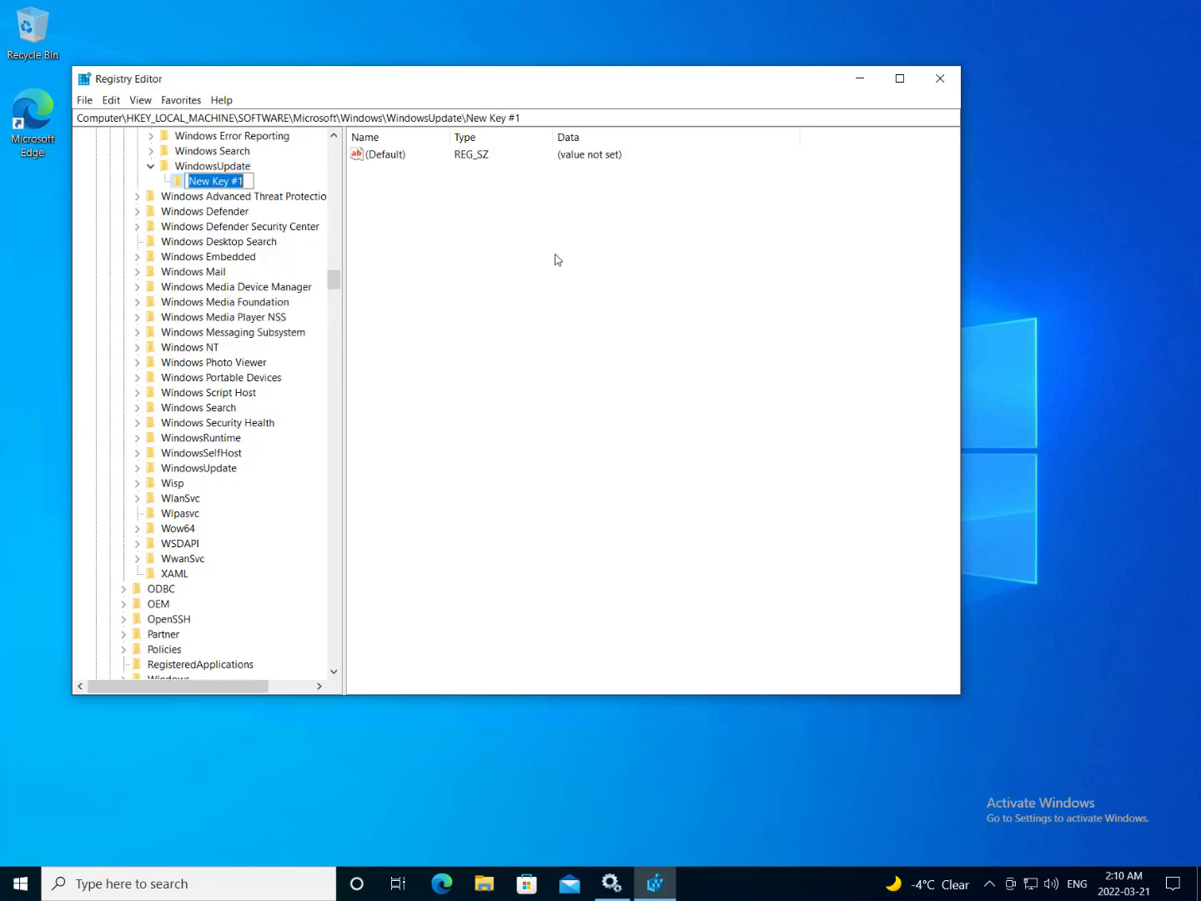
{"action": "type", "text": "AU"}
{"action": "key", "text": "Return"}
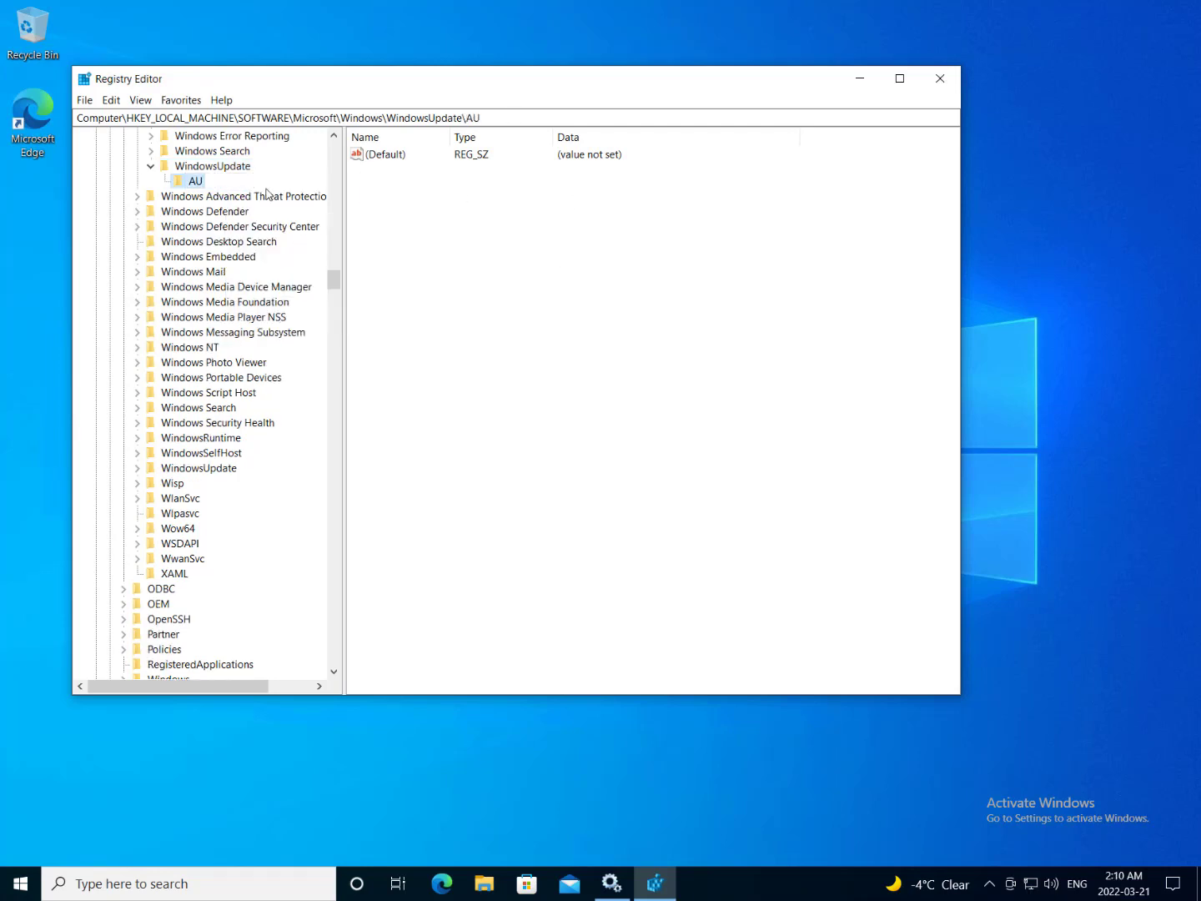
Add a NoAutoUpdate DWORD (32-bit) value to AU and set it to 1
{"action": "right_click", "coordinate": [193, 185]}
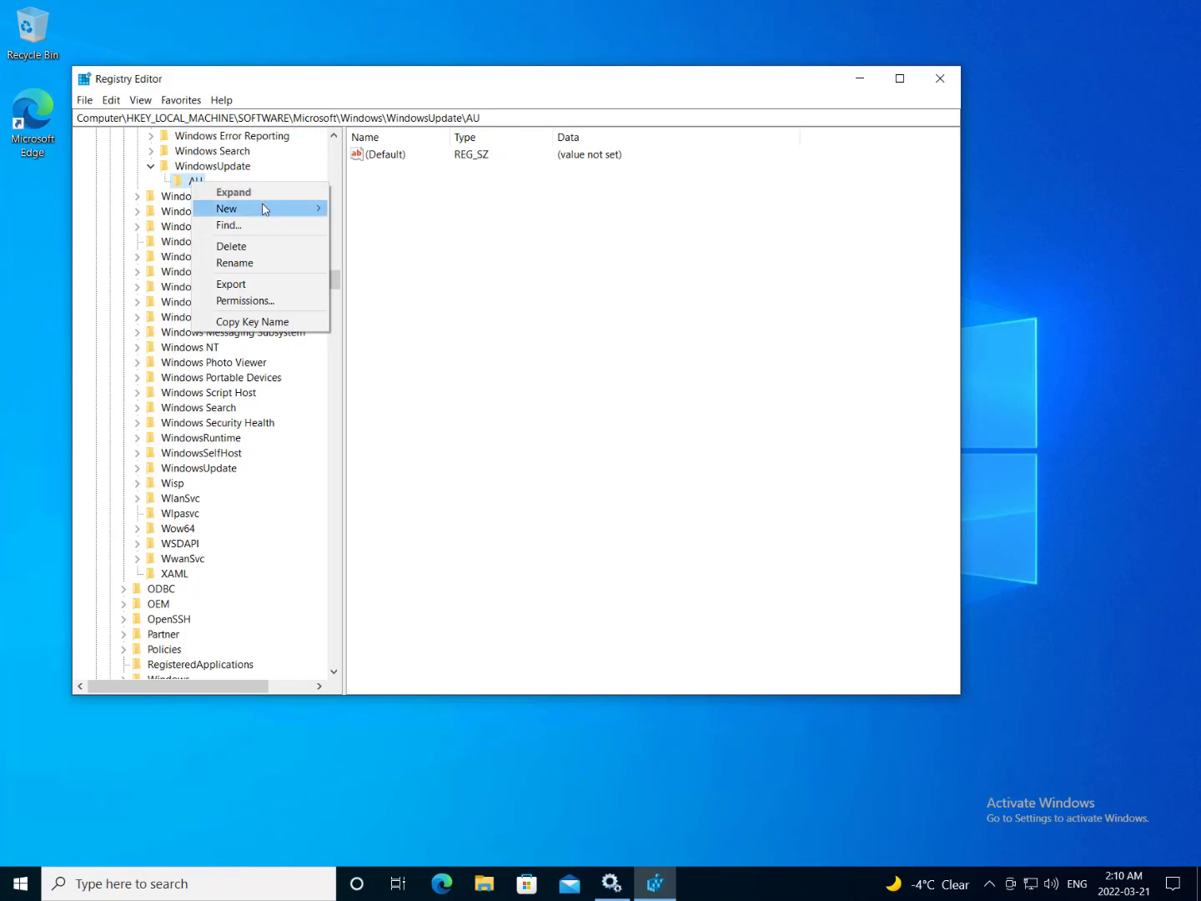
{"action": "mouse_move", "coordinate": [266, 208]}
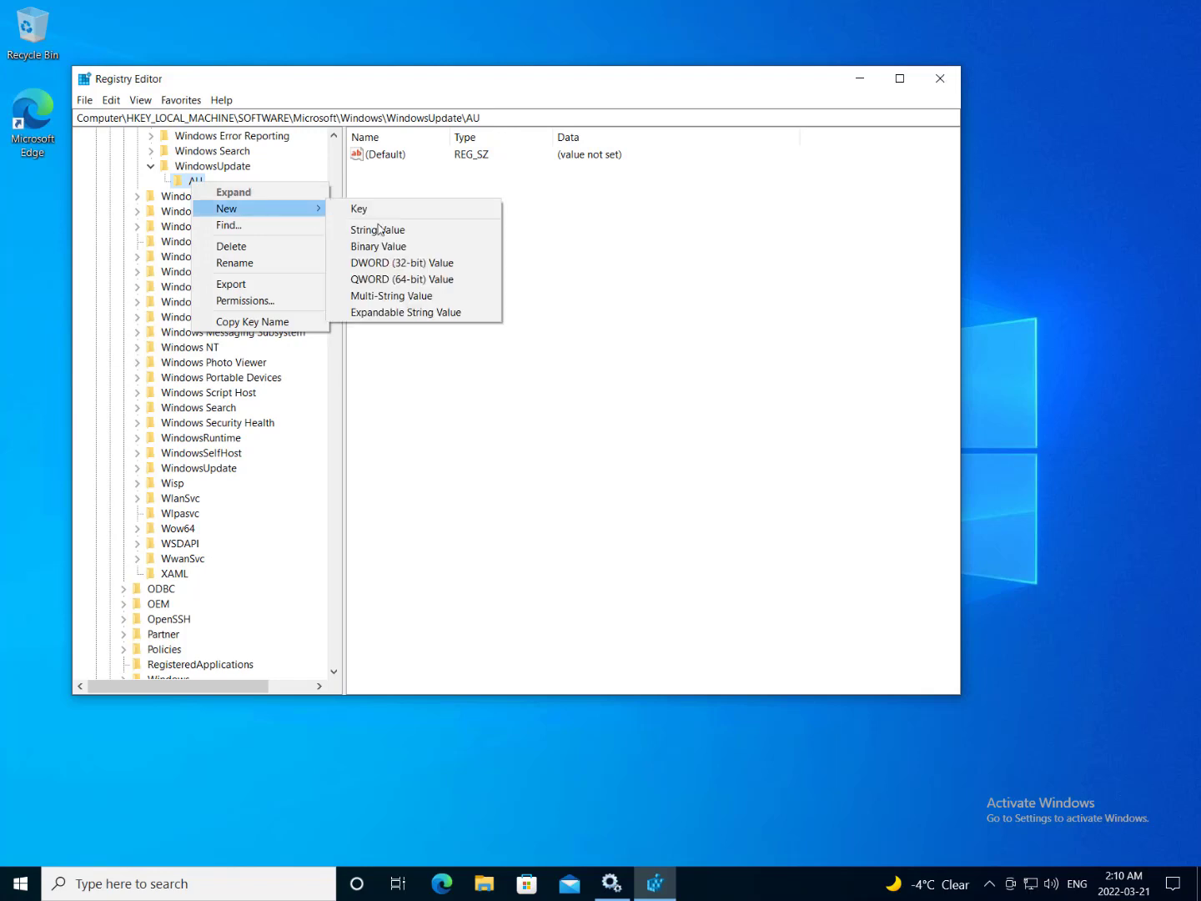
{"action": "left_click", "coordinate": [435, 263]}
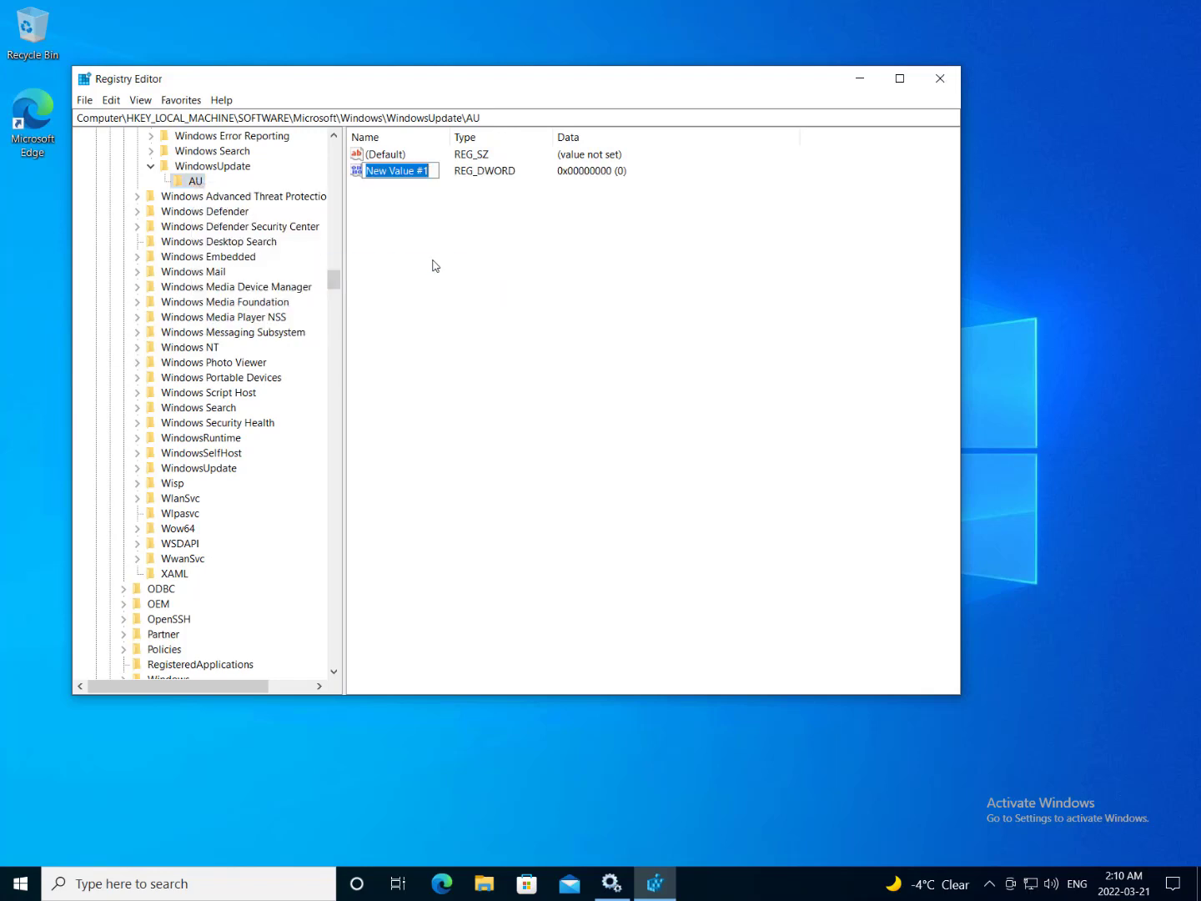
{"action": "type", "text": "NoAut"}
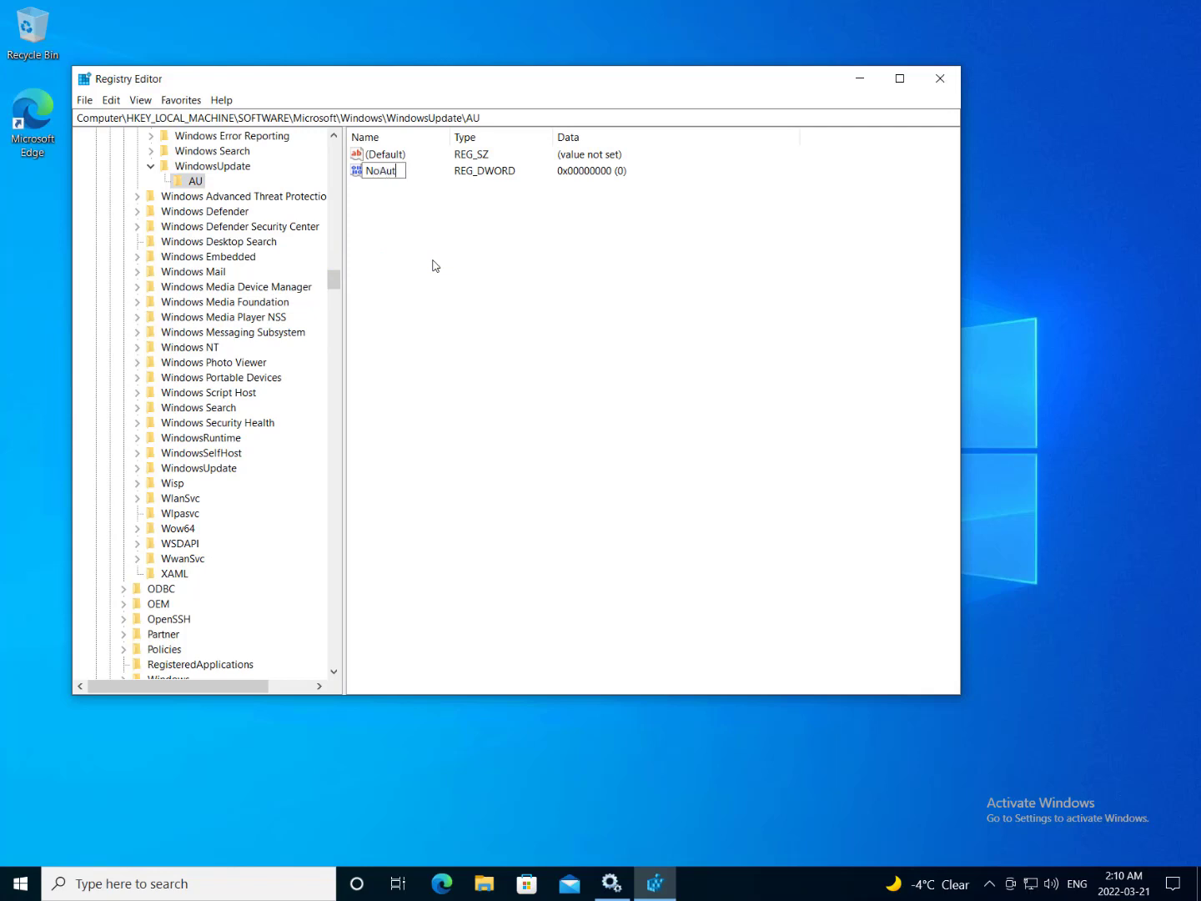
{"action": "type", "text": "oUpdate"}
{"action": "key", "text": "Return"}
{"action": "double_click", "coordinate": [409, 174]}
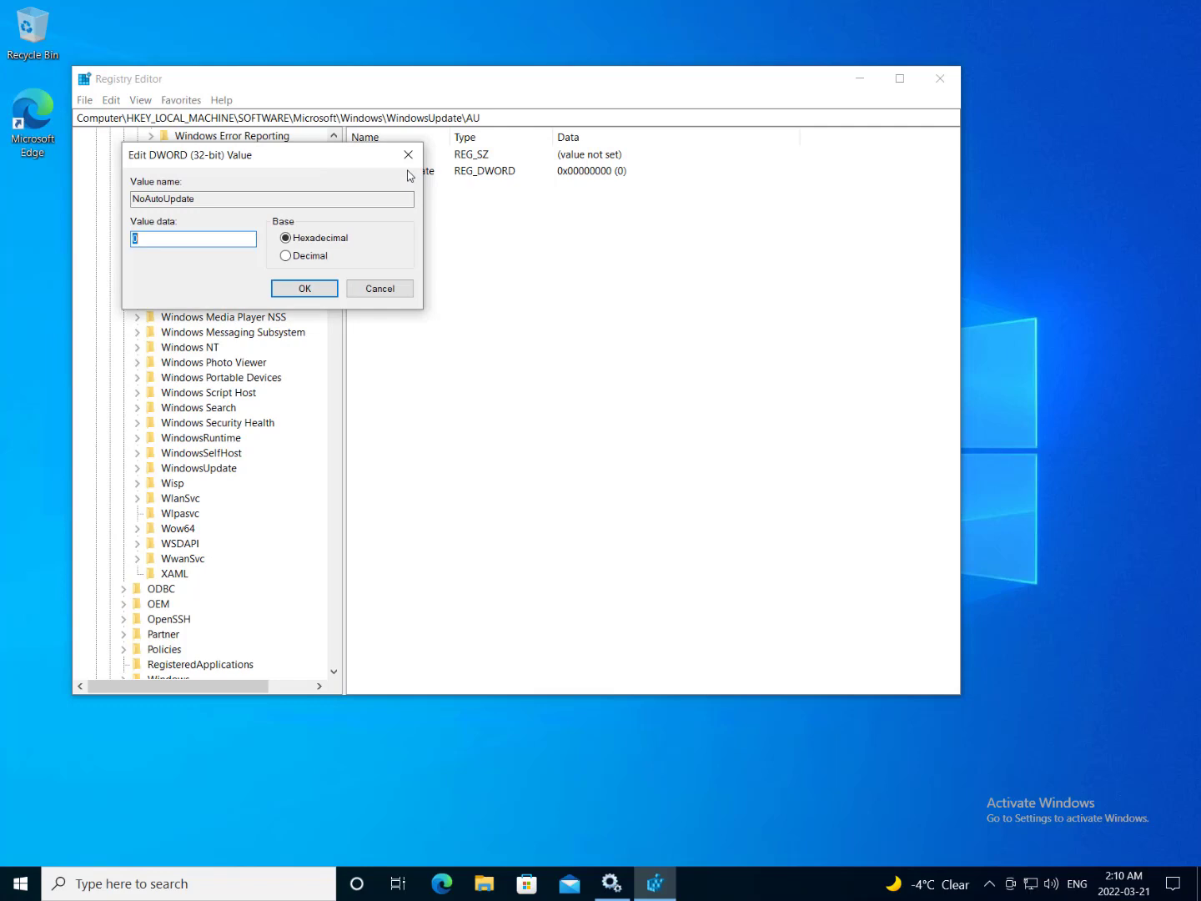
{"action": "type", "text": "1"}
{"action": "left_click", "coordinate": [304, 289]}
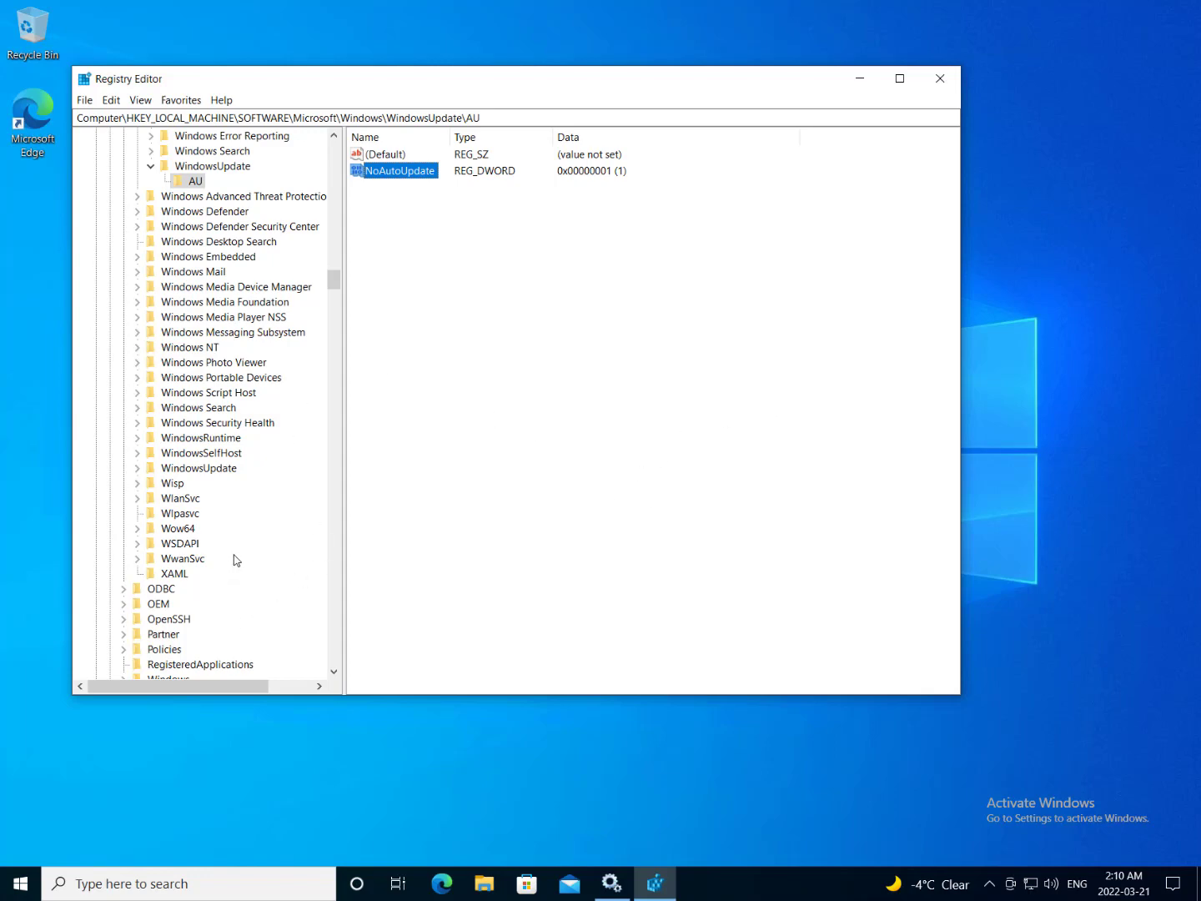
Collapse the Windows key and navigate the address bar to HKEY_LOCAL_MACHINE\SOFTWARE\Policies
{"action": "scroll", "coordinate": [231, 551], "scroll_direction": "up", "scroll_amount": 11}
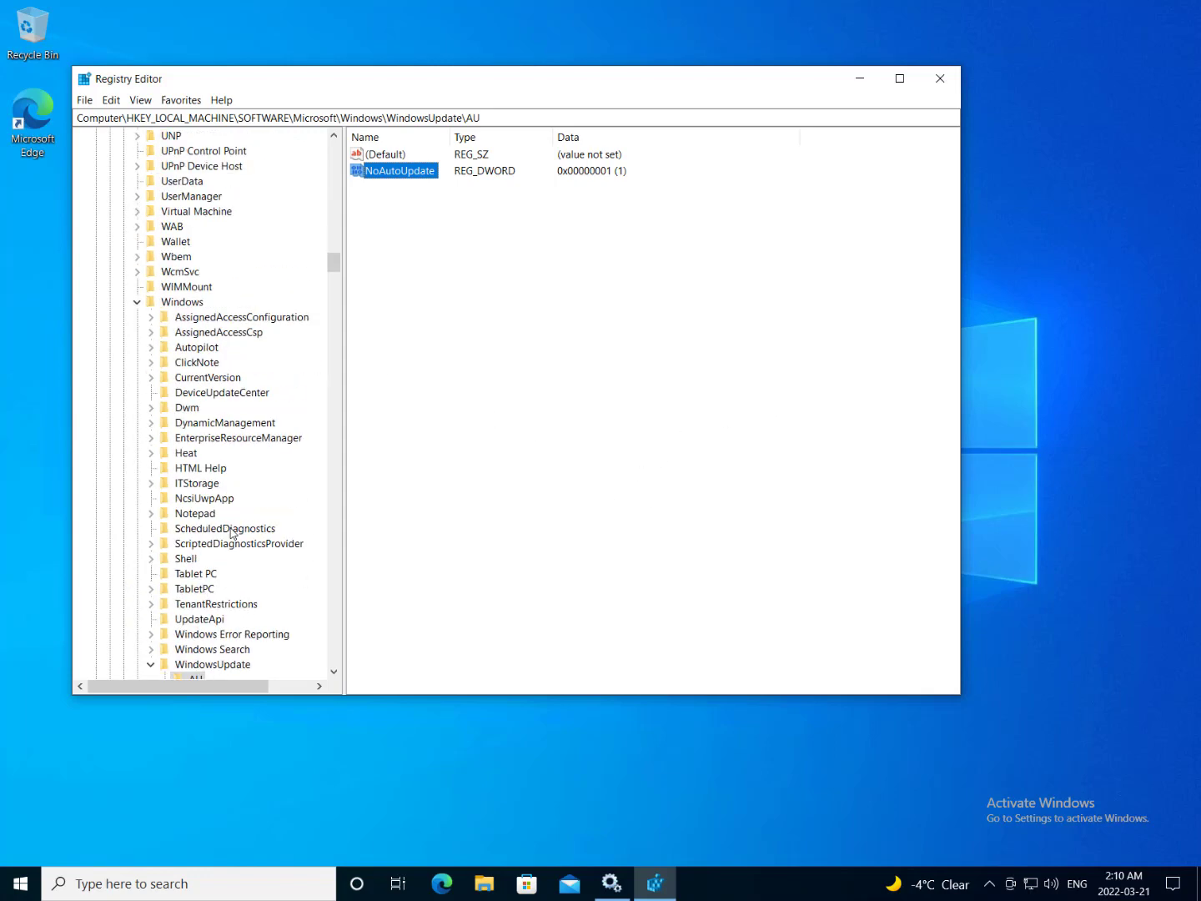
{"action": "left_click", "coordinate": [136, 303]}
{"action": "scroll", "coordinate": [234, 309], "scroll_direction": "up", "scroll_amount": 6}
{"action": "scroll", "coordinate": [230, 314], "scroll_direction": "up", "scroll_amount": 10}
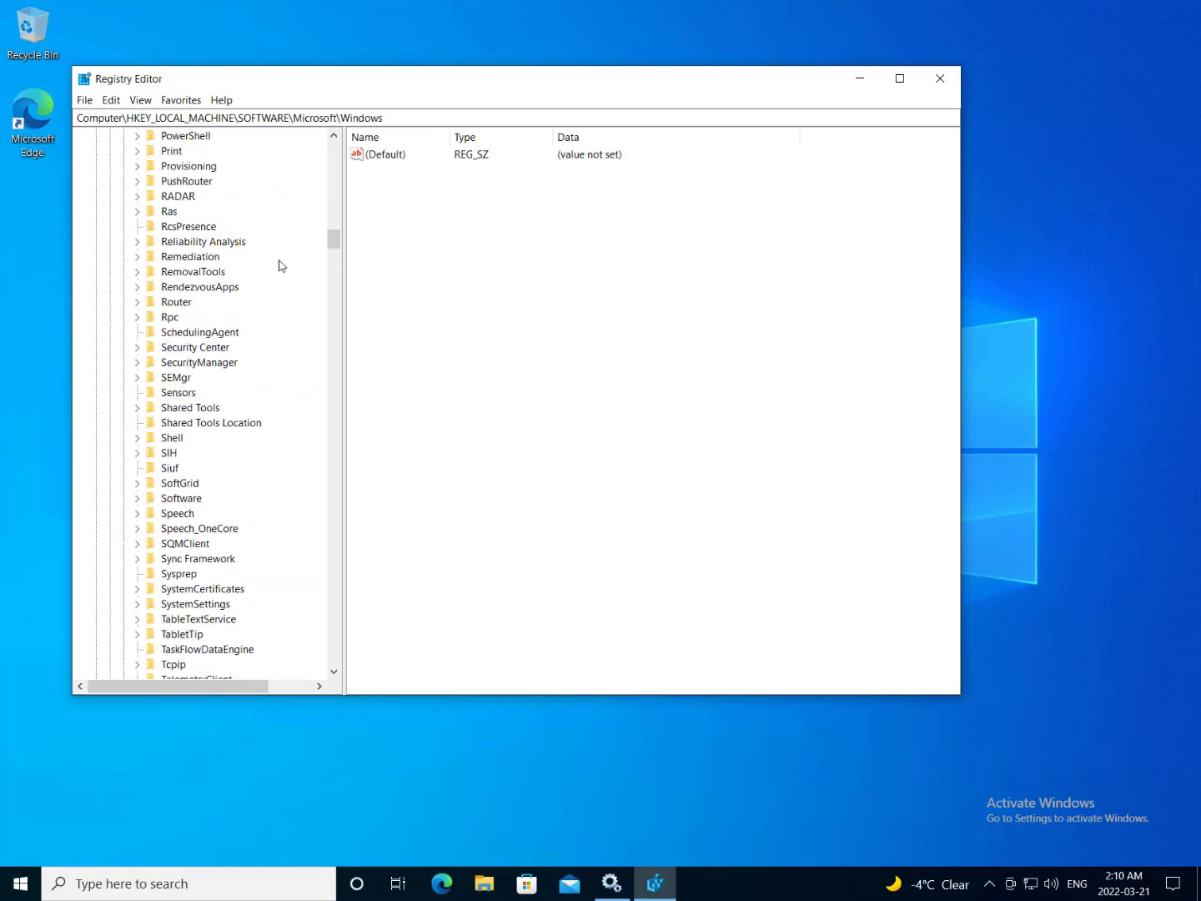
{"action": "left_click", "coordinate": [297, 117]}
{"action": "left_click_drag", "start_coordinate": [293, 117], "coordinate": [888, 117]}
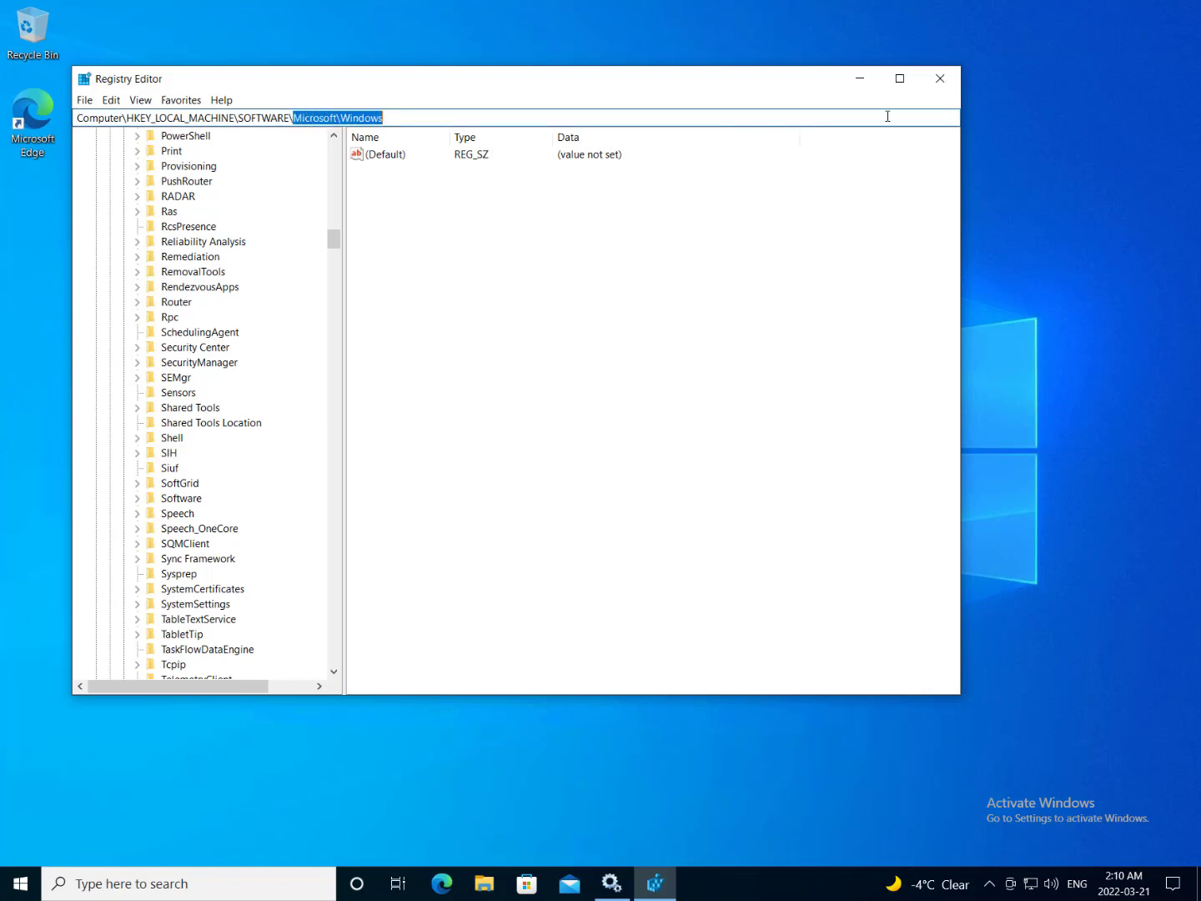
{"action": "type", "text": "Policie"}
{"action": "key", "text": "Return"}
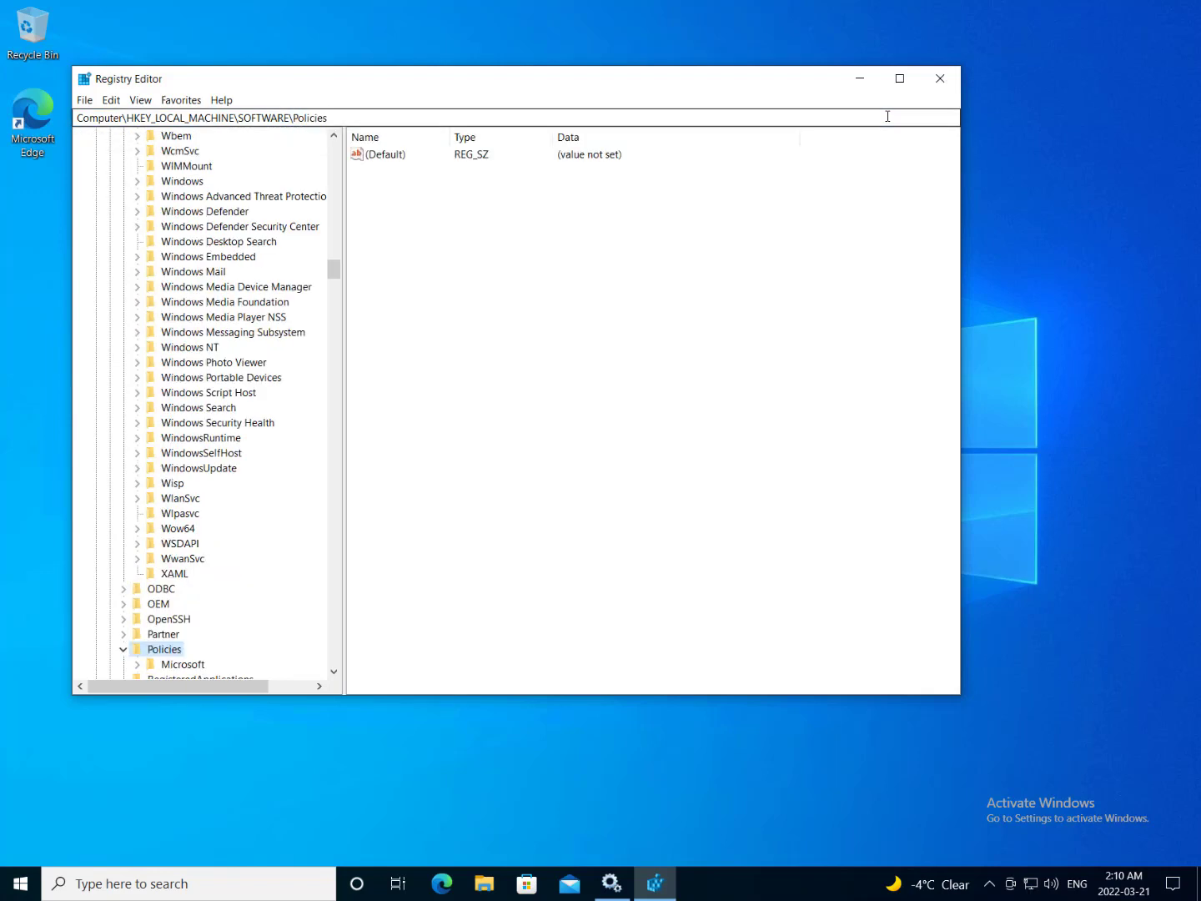
Expand the Microsoft key and then its Windows key under Policies
{"action": "scroll", "coordinate": [232, 583], "scroll_direction": "down", "scroll_amount": 2}
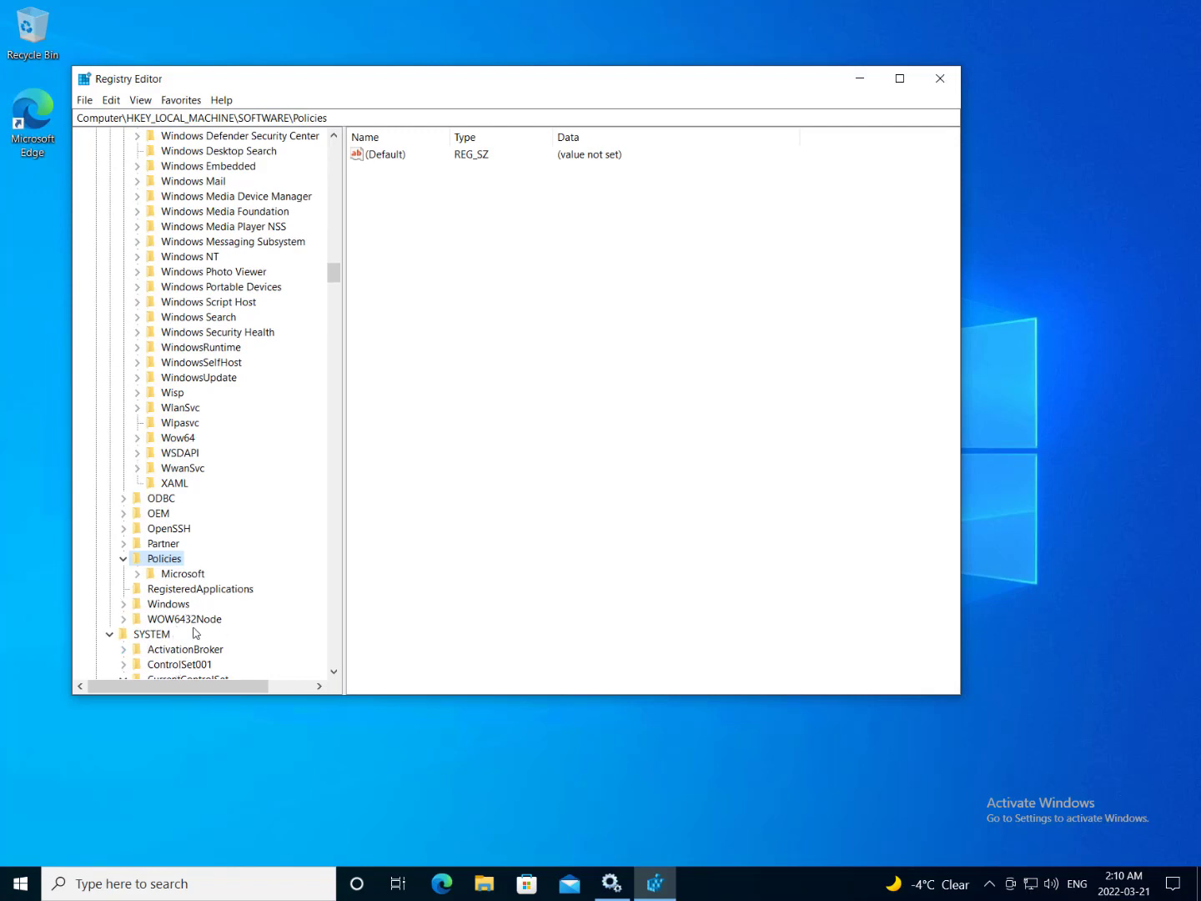
{"action": "double_click", "coordinate": [179, 574]}
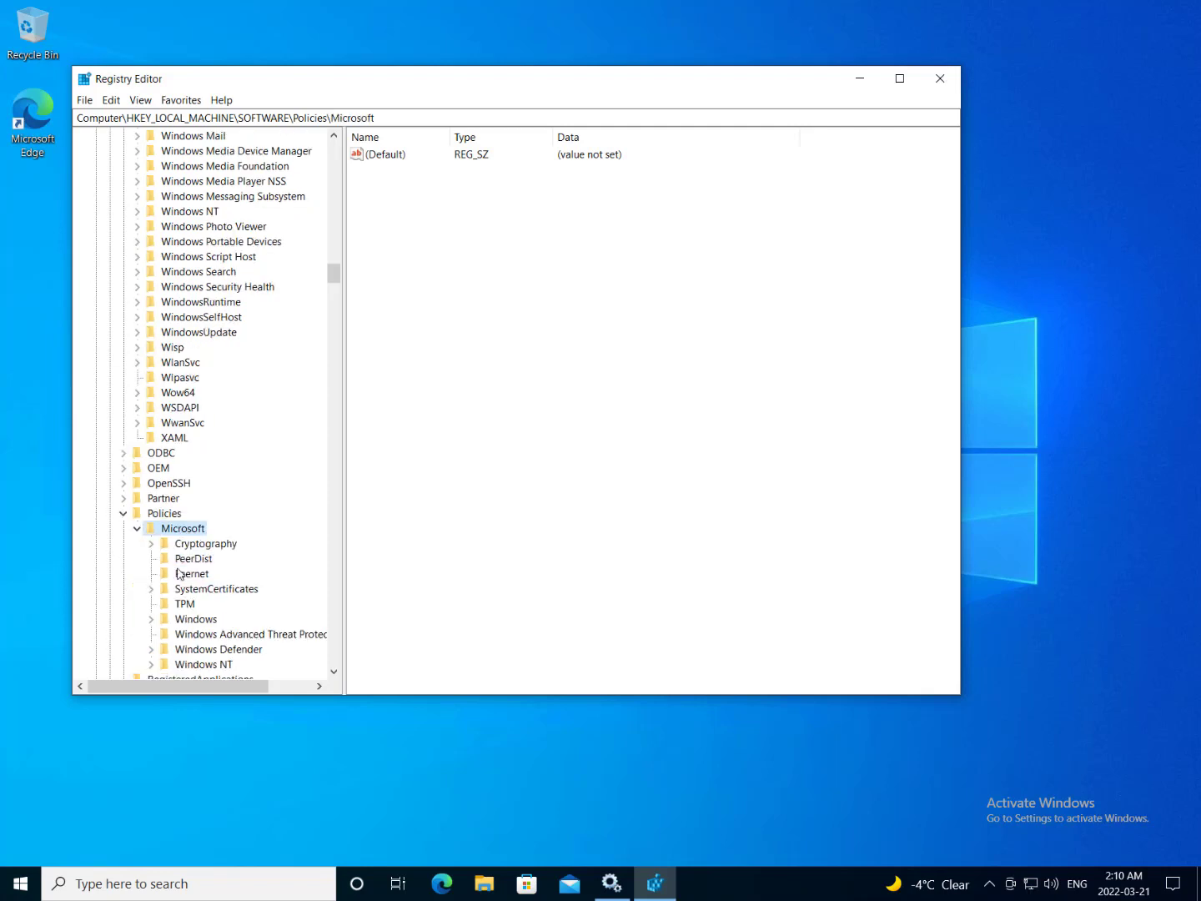
{"action": "scroll", "coordinate": [185, 589], "scroll_direction": "down", "scroll_amount": 9}
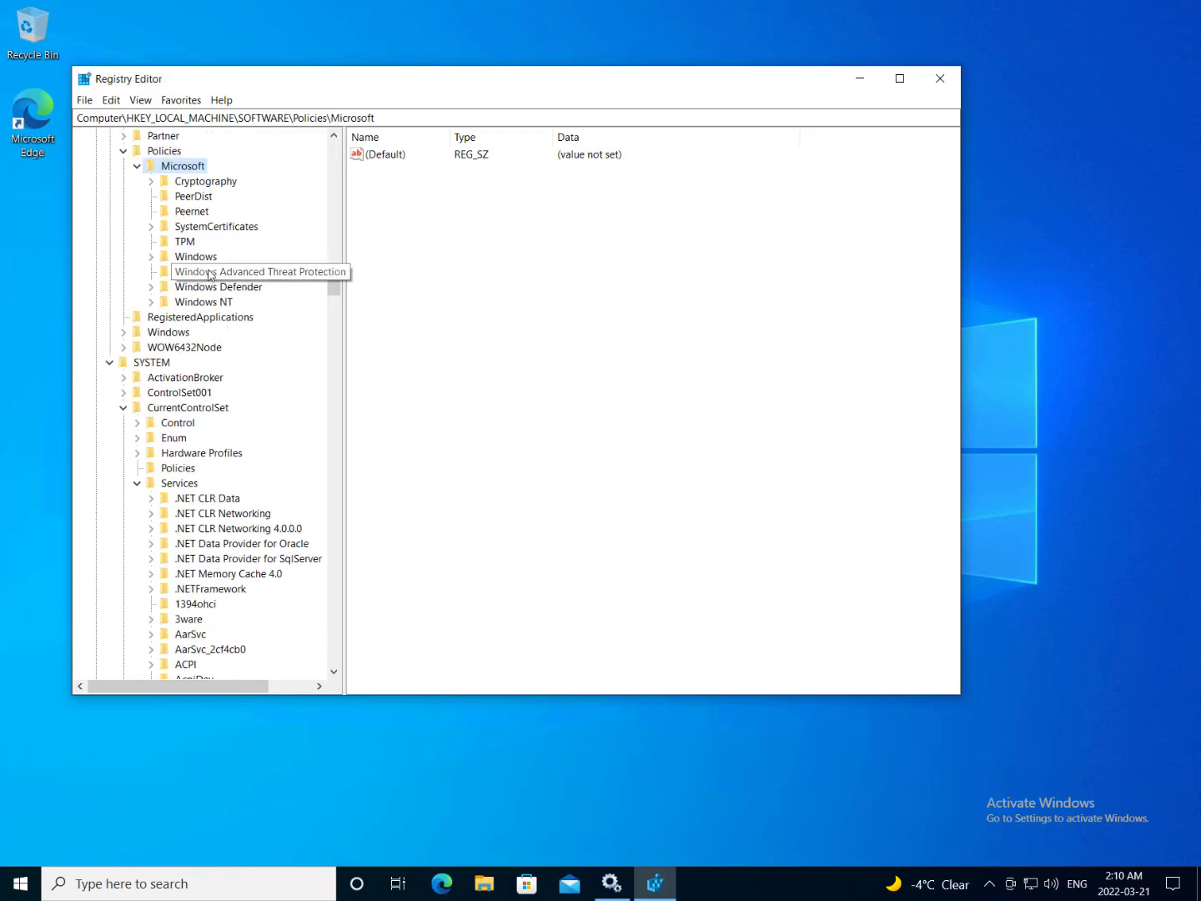
{"action": "double_click", "coordinate": [213, 260]}
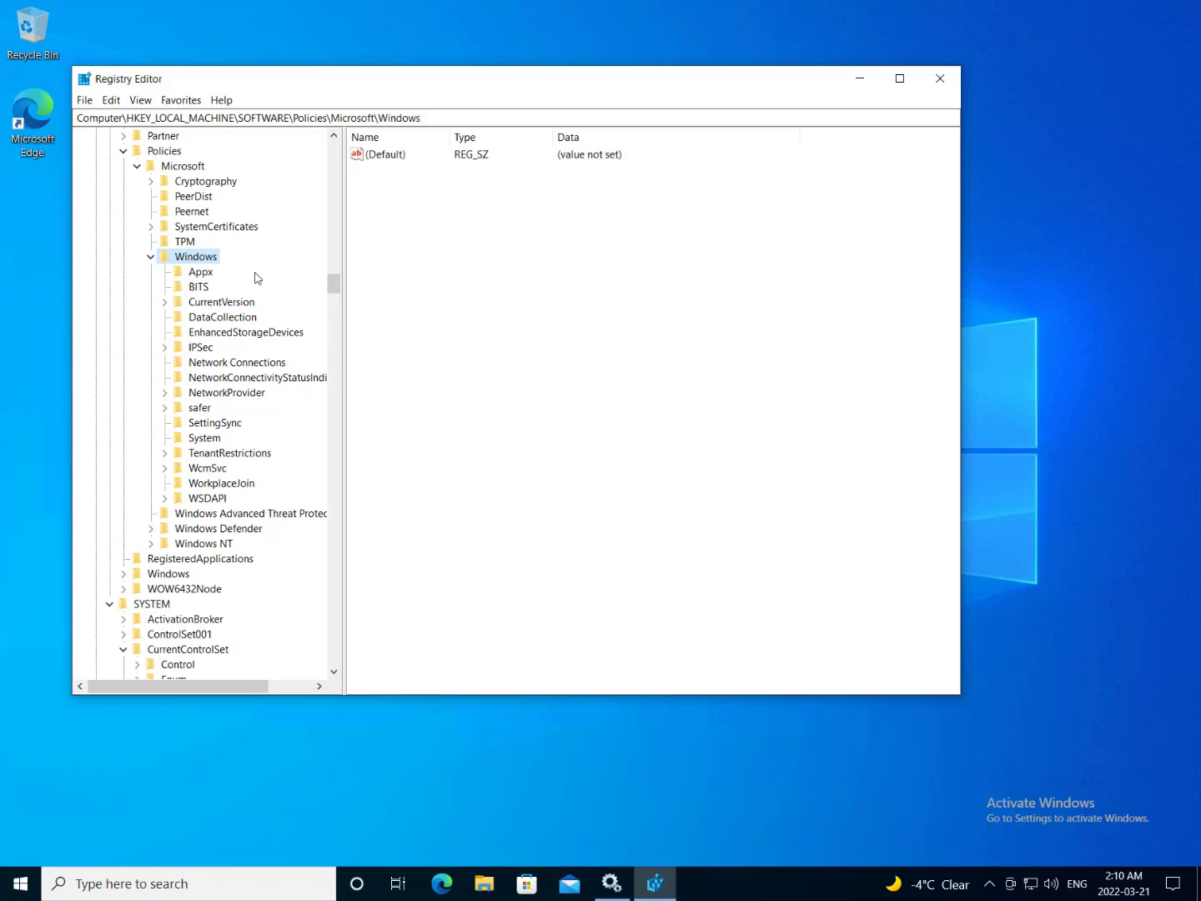
Create a new key named WindowsUpdate under Policies\Microsoft\Windows
{"action": "right_click", "coordinate": [182, 258]}
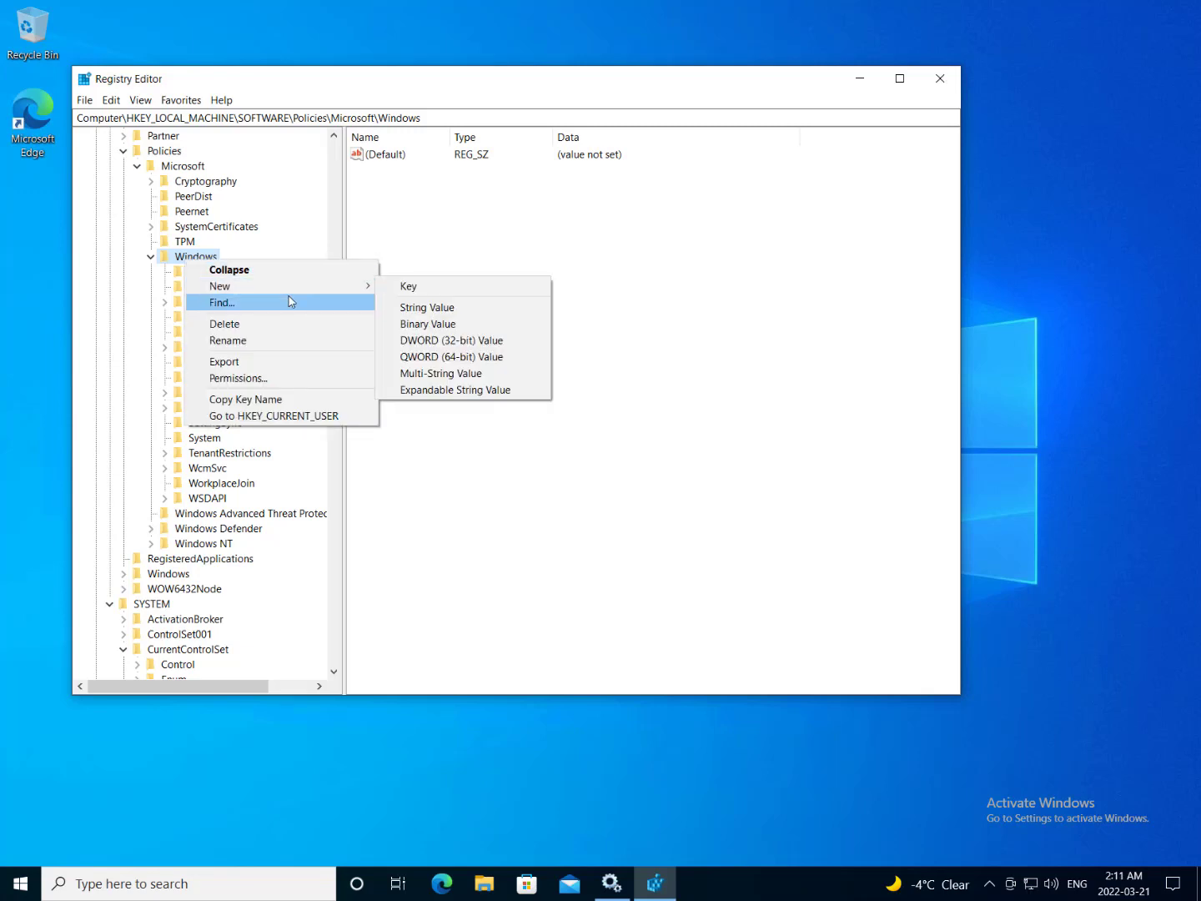
{"action": "mouse_move", "coordinate": [357, 287]}
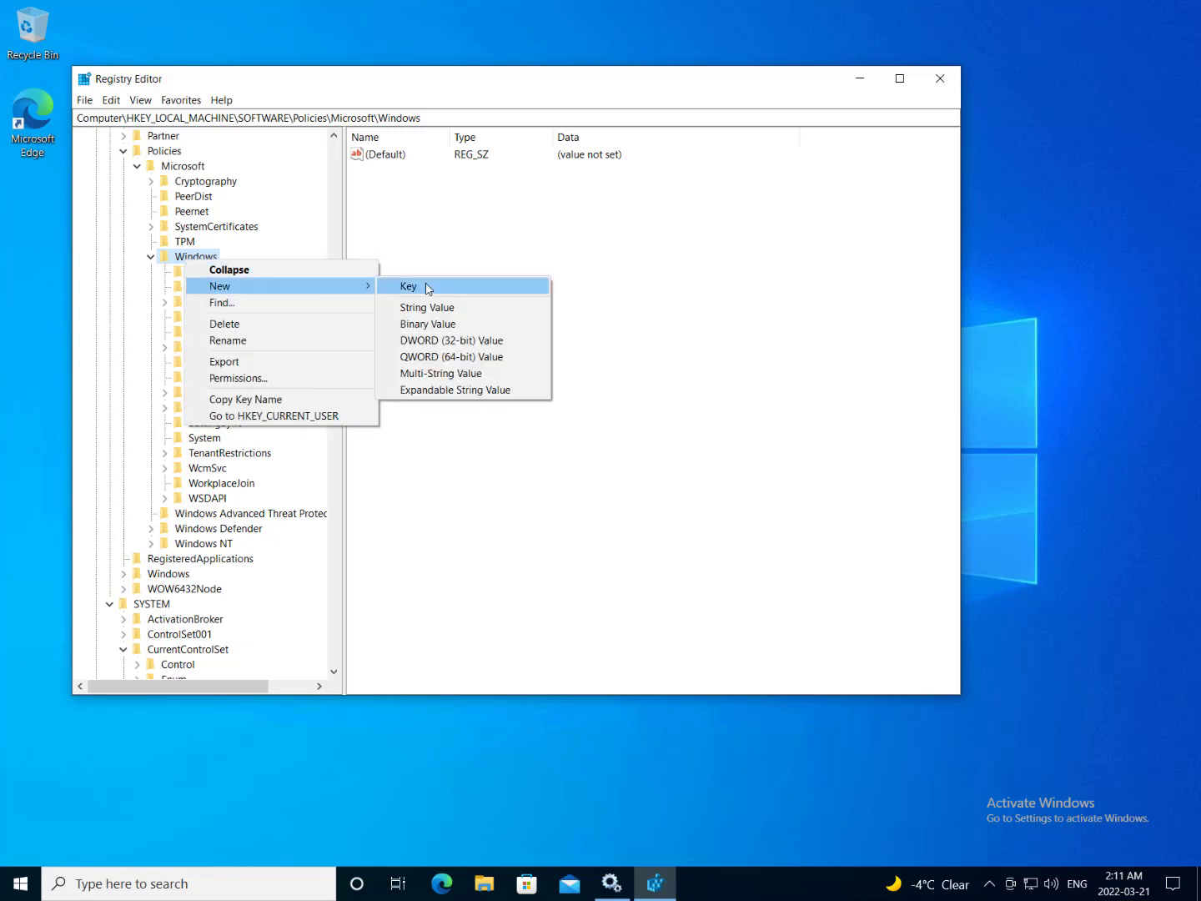
{"action": "left_click", "coordinate": [427, 288]}
{"action": "key", "text": "BackSpace"}
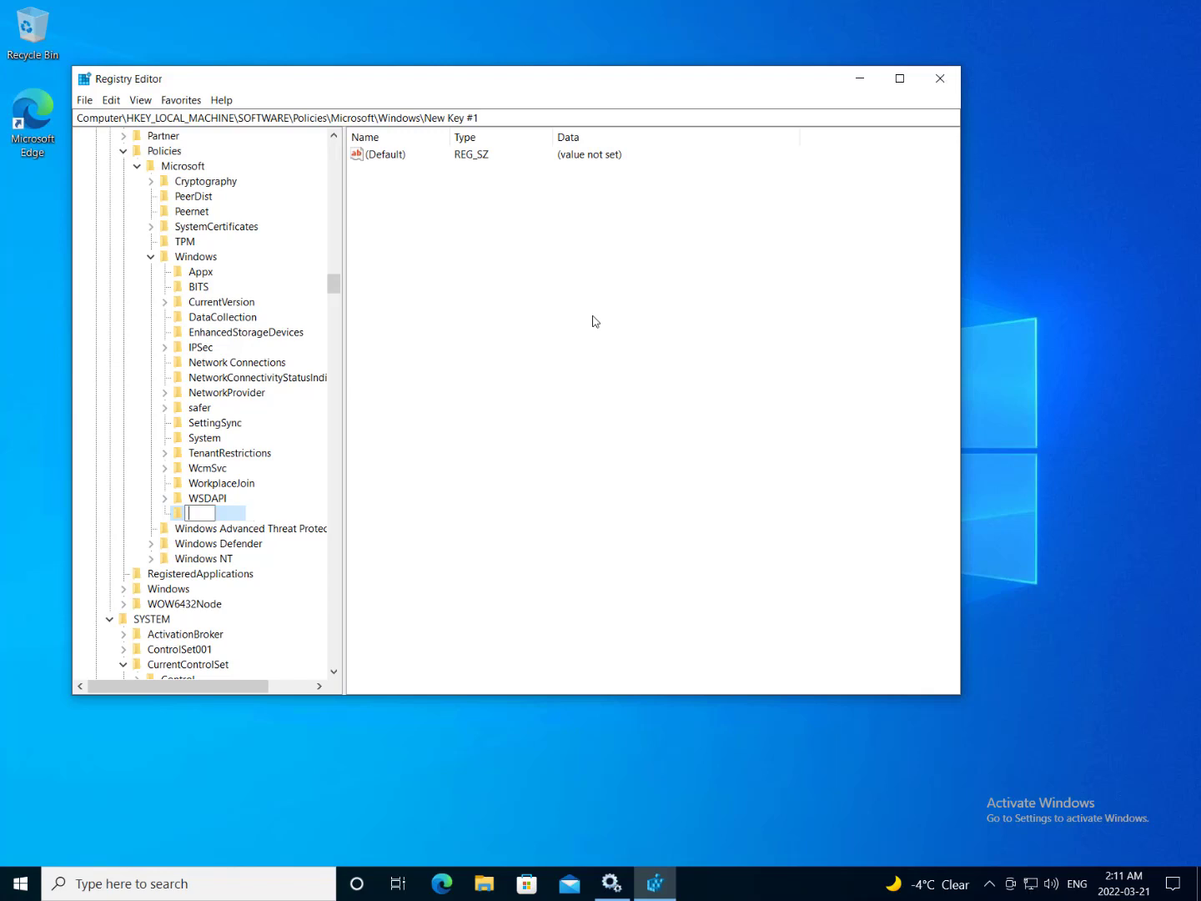
{"action": "type", "text": "W"}
{"action": "type", "text": "inodw"}
{"action": "key", "text": "BackSpace"}
{"action": "key", "text": "BackSpace"}
{"action": "key", "text": "BackSpace"}
{"action": "type", "text": "dowsUpdate"}
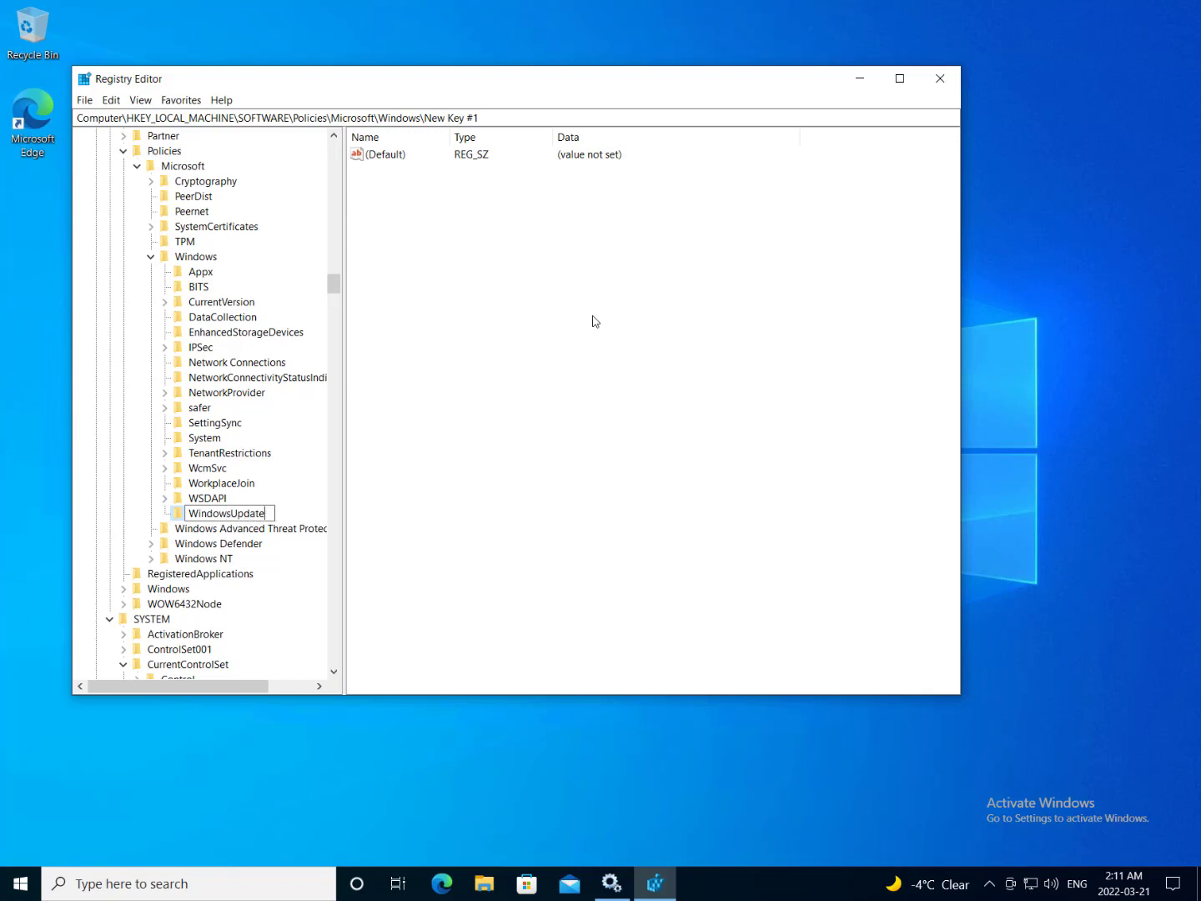
{"action": "key", "text": "Return"}
{"action": "key", "text": "Tab"}
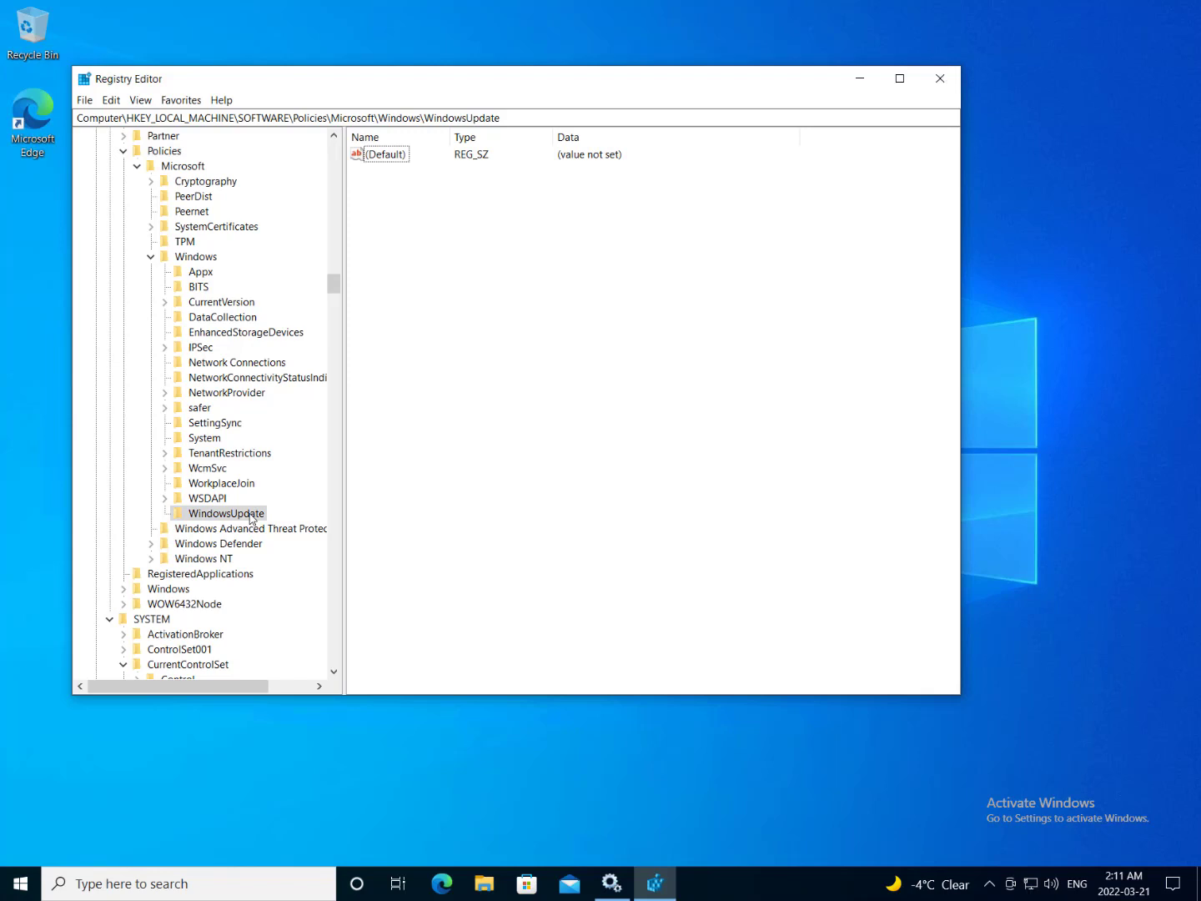
Add an AU subkey inside the new WindowsUpdate key
{"action": "right_click", "coordinate": [250, 517]}
{"action": "mouse_move", "coordinate": [348, 542]}
{"action": "left_click", "coordinate": [424, 543]}
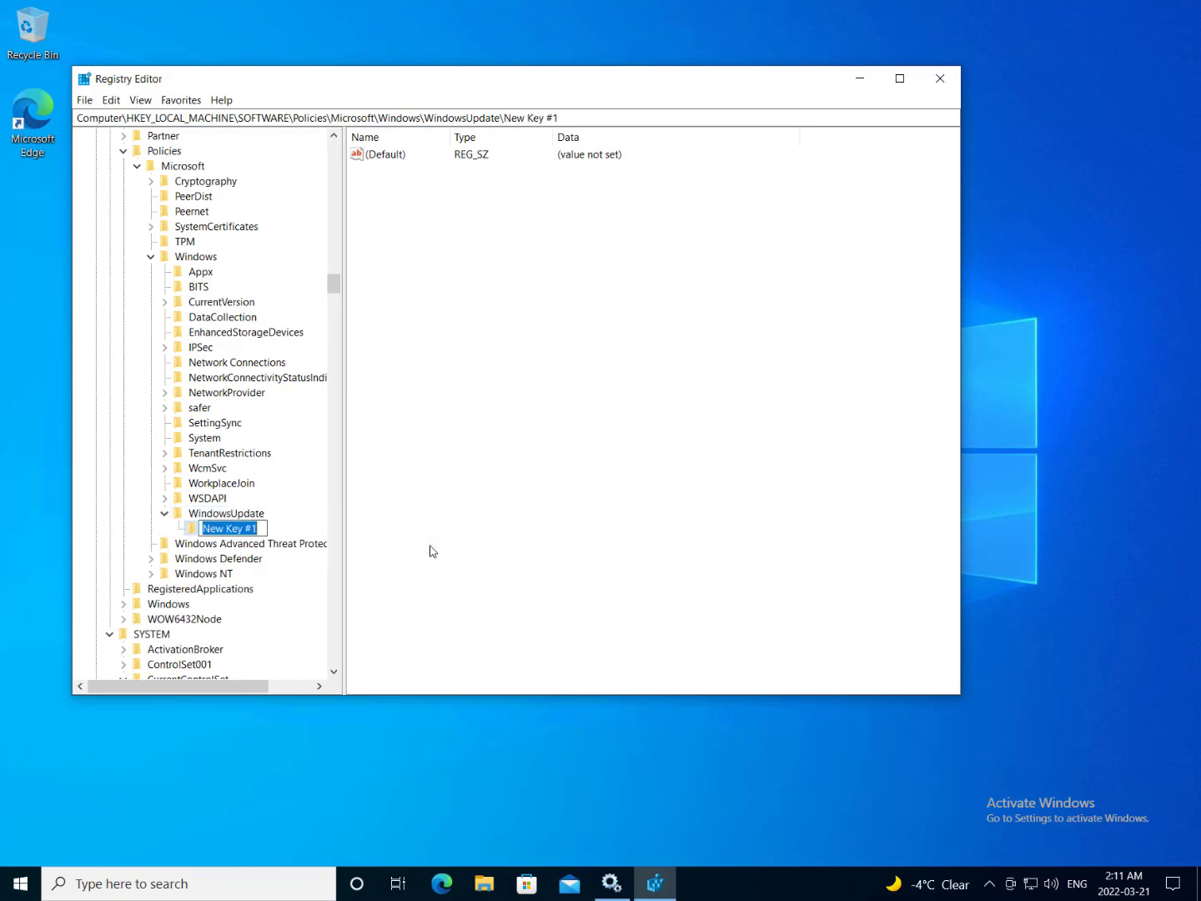
{"action": "type", "text": "AU"}
{"action": "key", "text": "Return"}
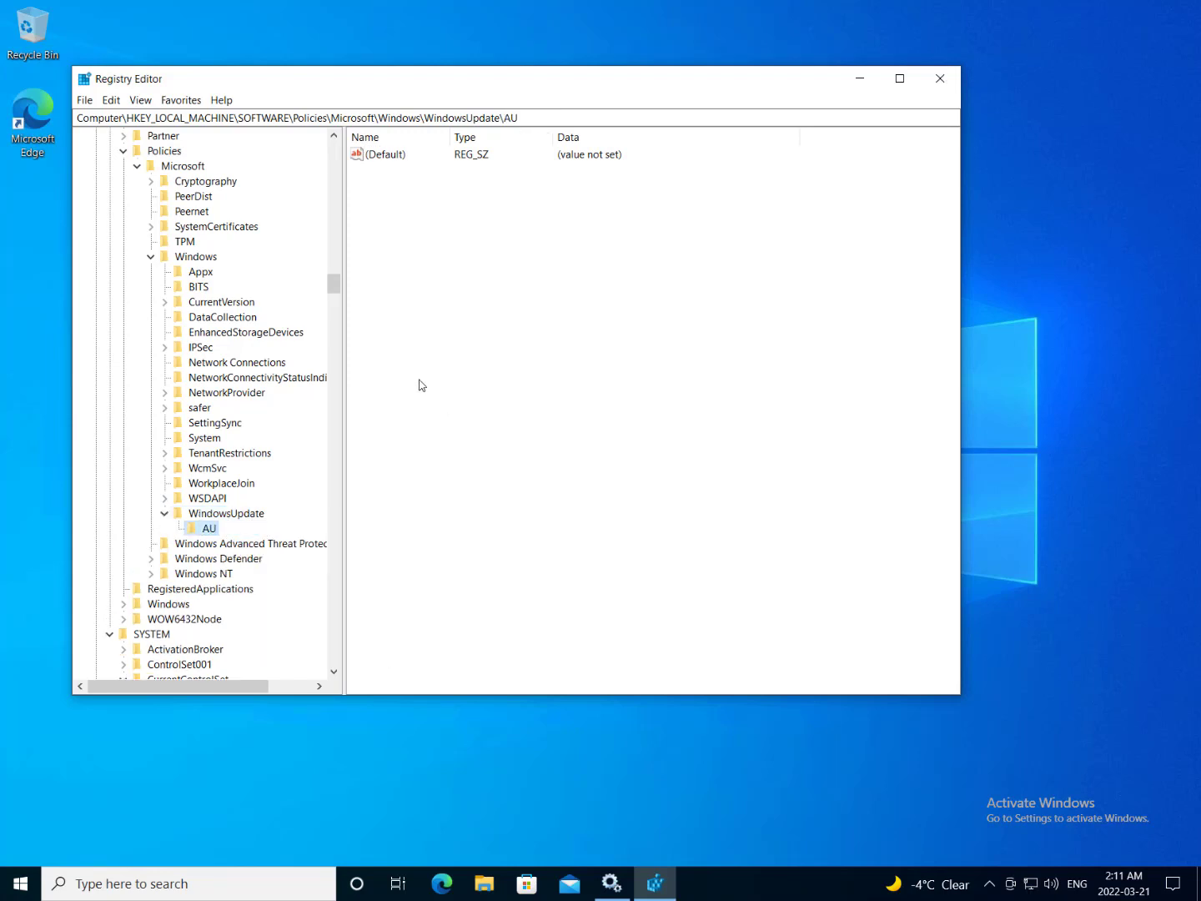
Add an AUOptions DWORD (32-bit) value to the Policies AU key with data 2
{"action": "right_click", "coordinate": [208, 527]}
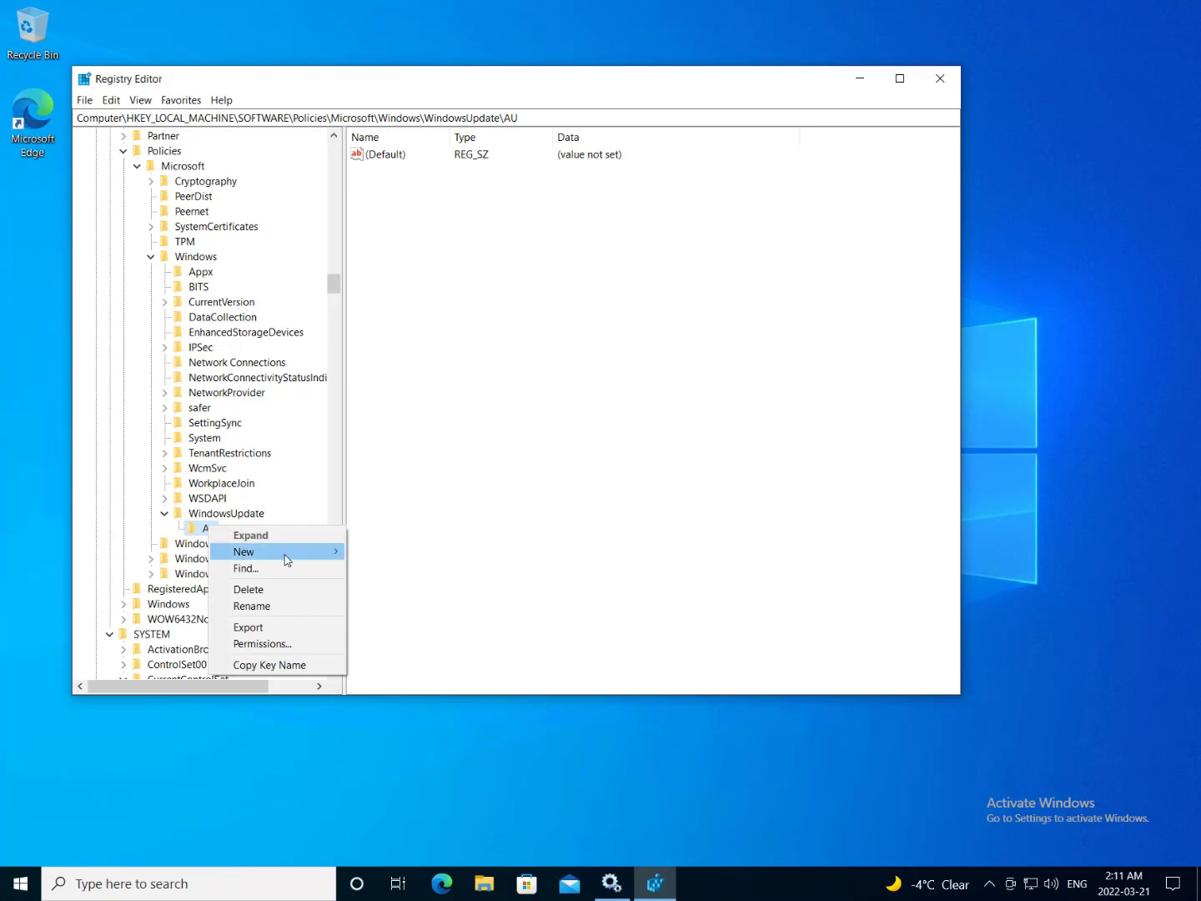
{"action": "mouse_move", "coordinate": [286, 559]}
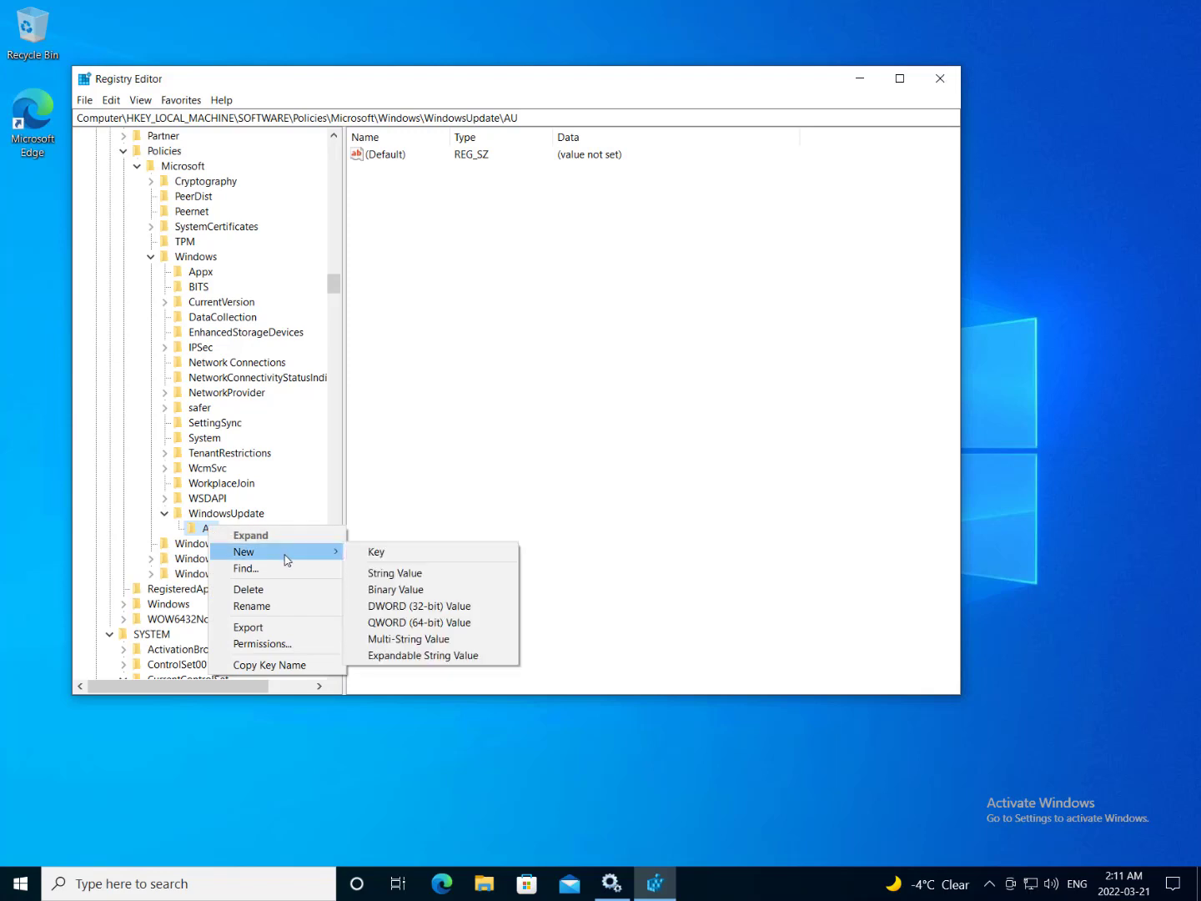
{"action": "left_click", "coordinate": [464, 610]}
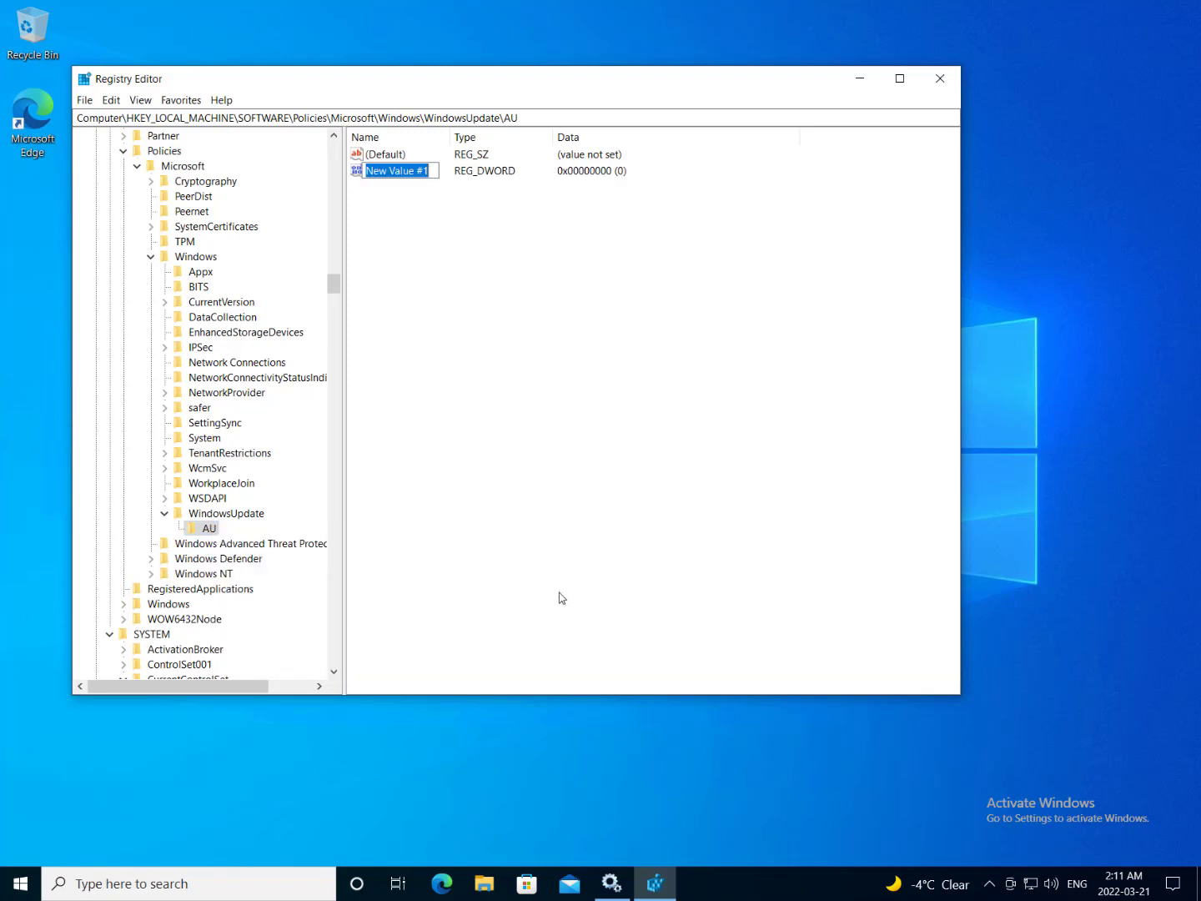
{"action": "type", "text": "AUOpt"}
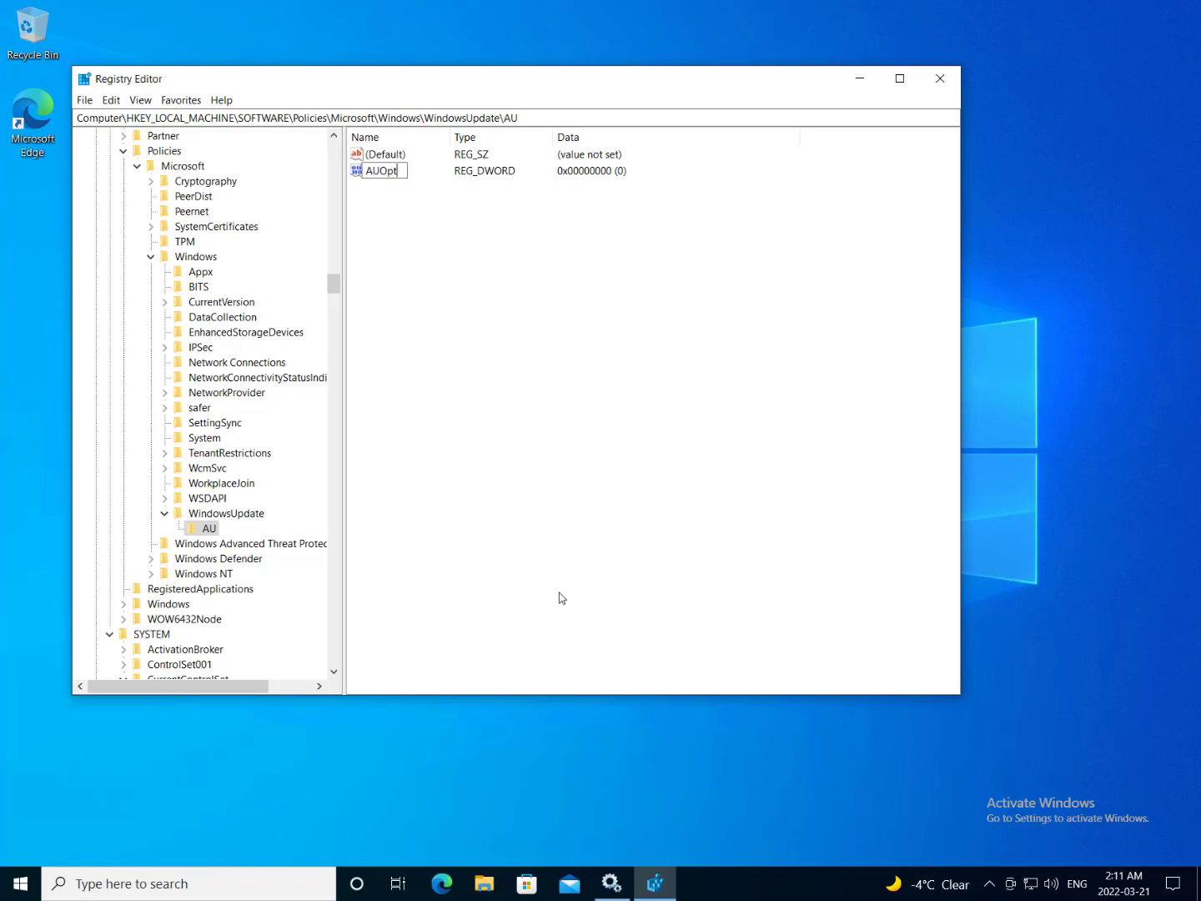
{"action": "type", "text": "ions"}
{"action": "key", "text": "Return"}
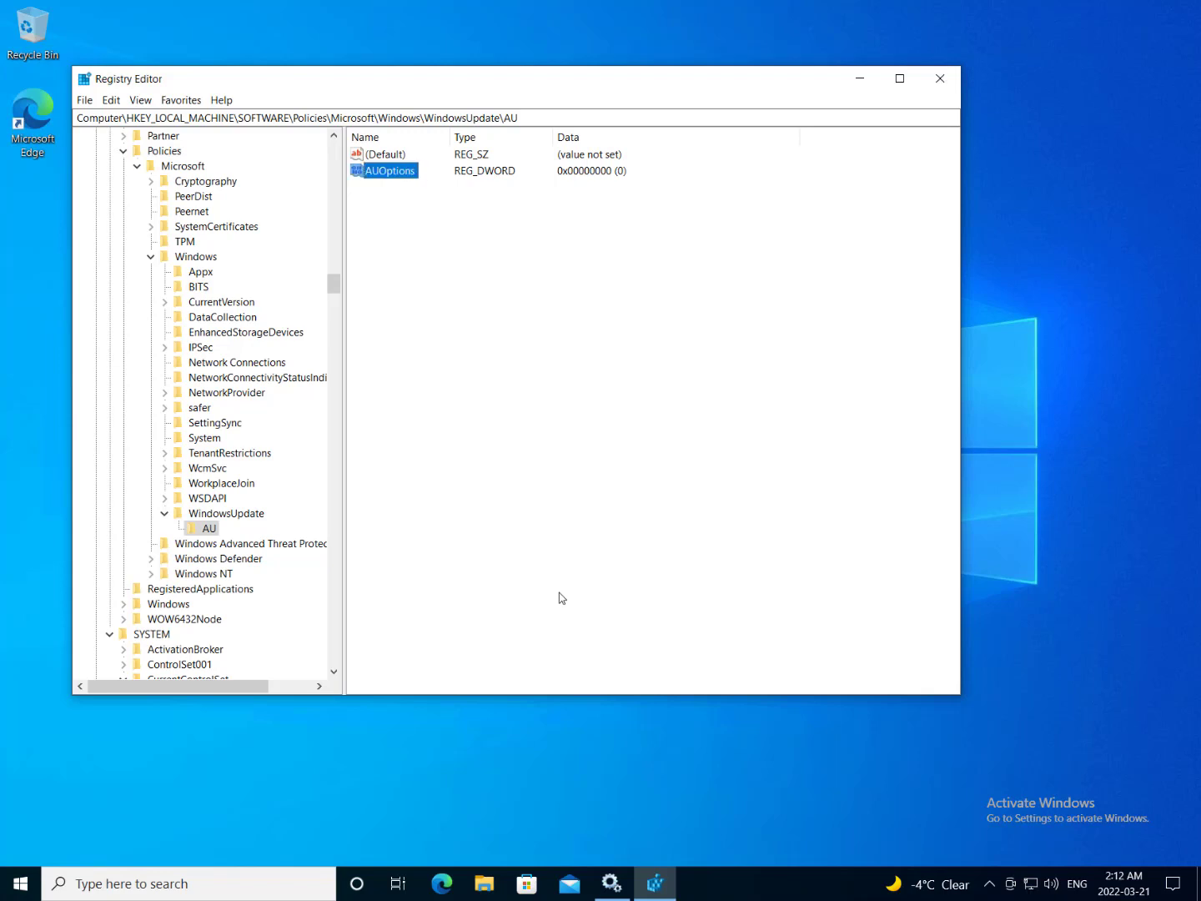
{"action": "double_click", "coordinate": [389, 171]}
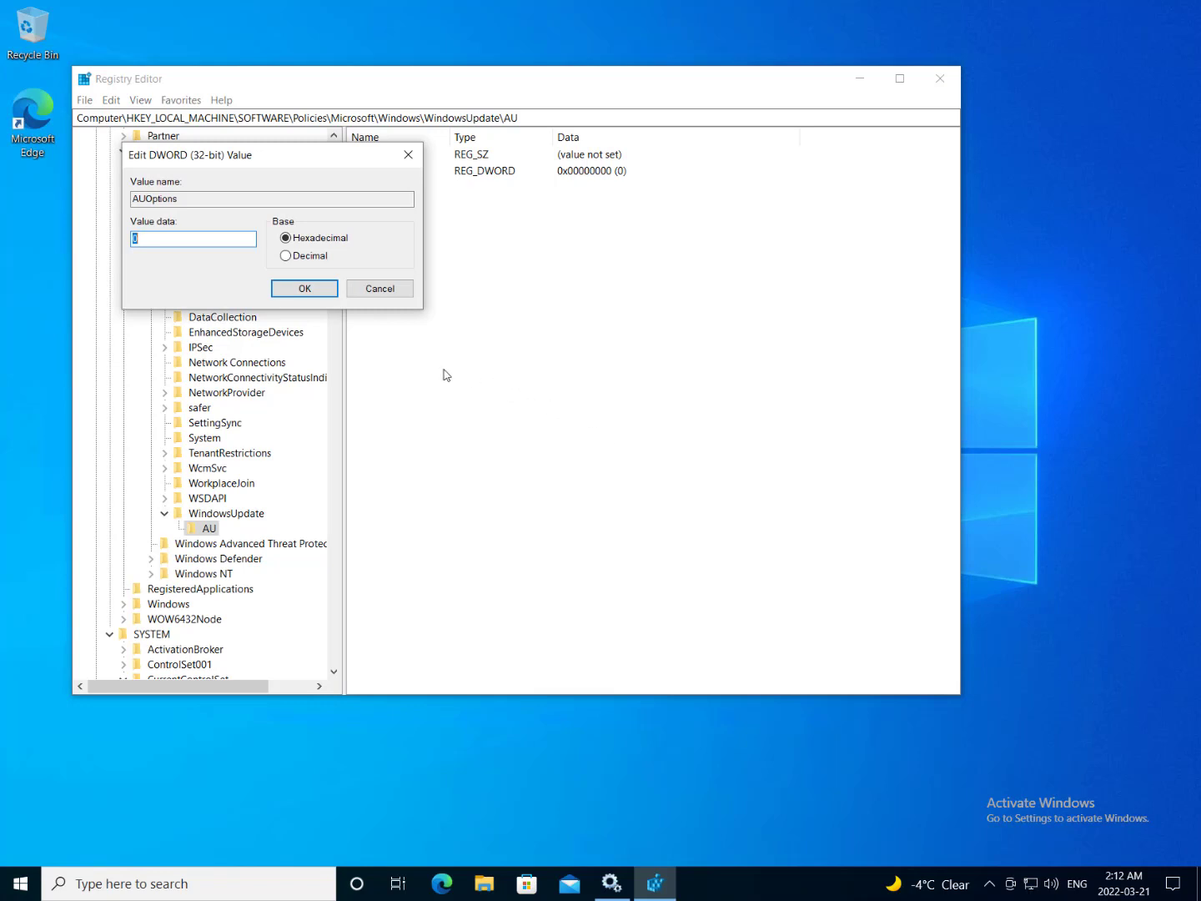
{"action": "type", "text": "2"}
{"action": "left_click", "coordinate": [327, 294]}
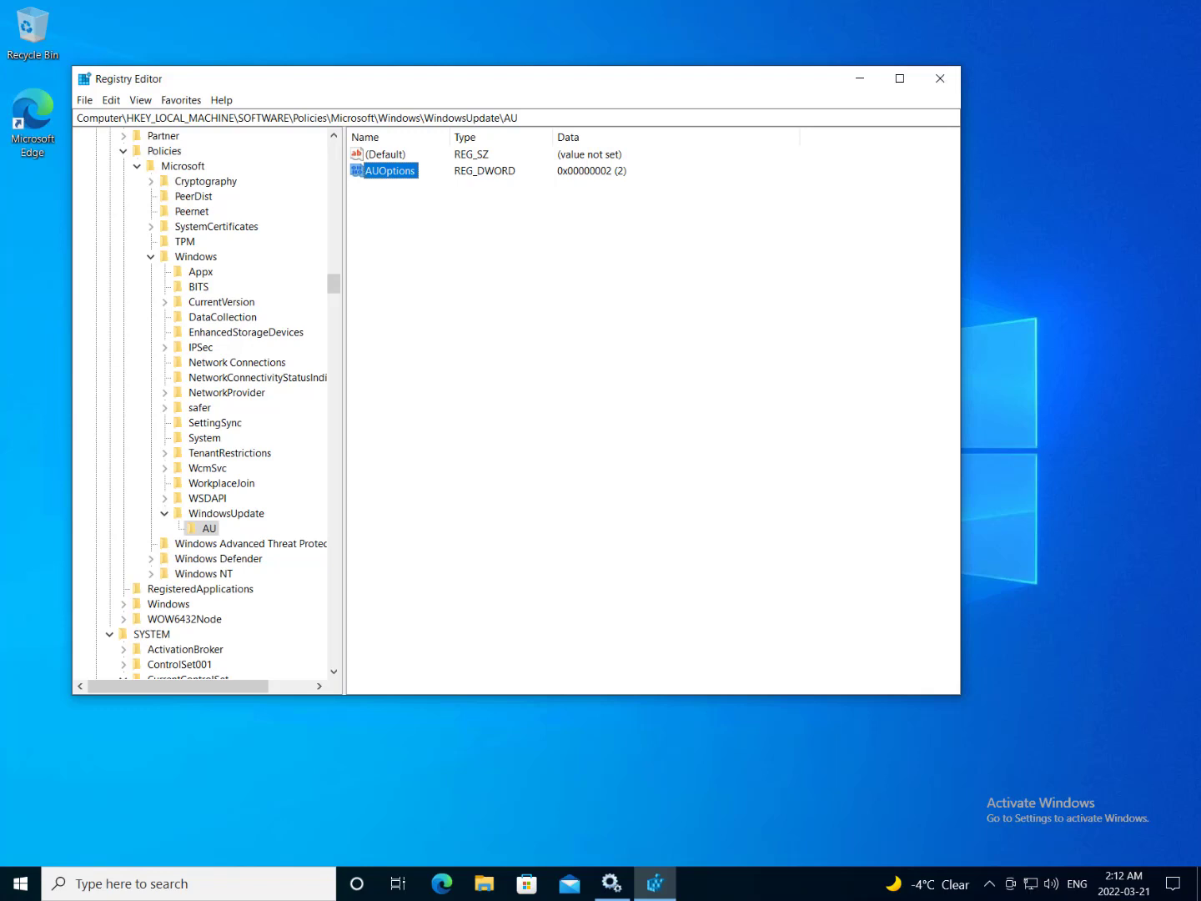
Restart Windows from the Start menu's power options, then launch Task Manager from the taskbar
{"action": "left_click", "coordinate": [34, 884]}
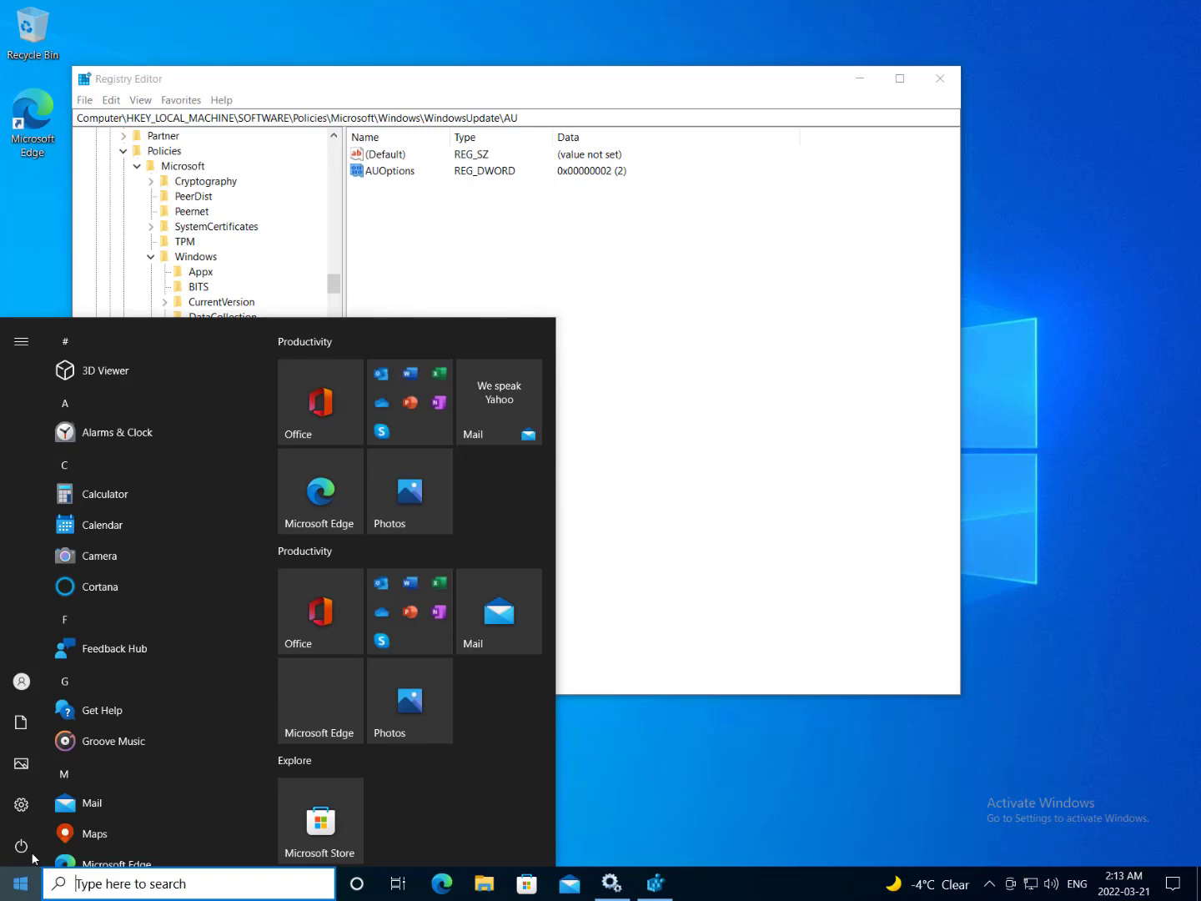
{"action": "left_click", "coordinate": [24, 844]}
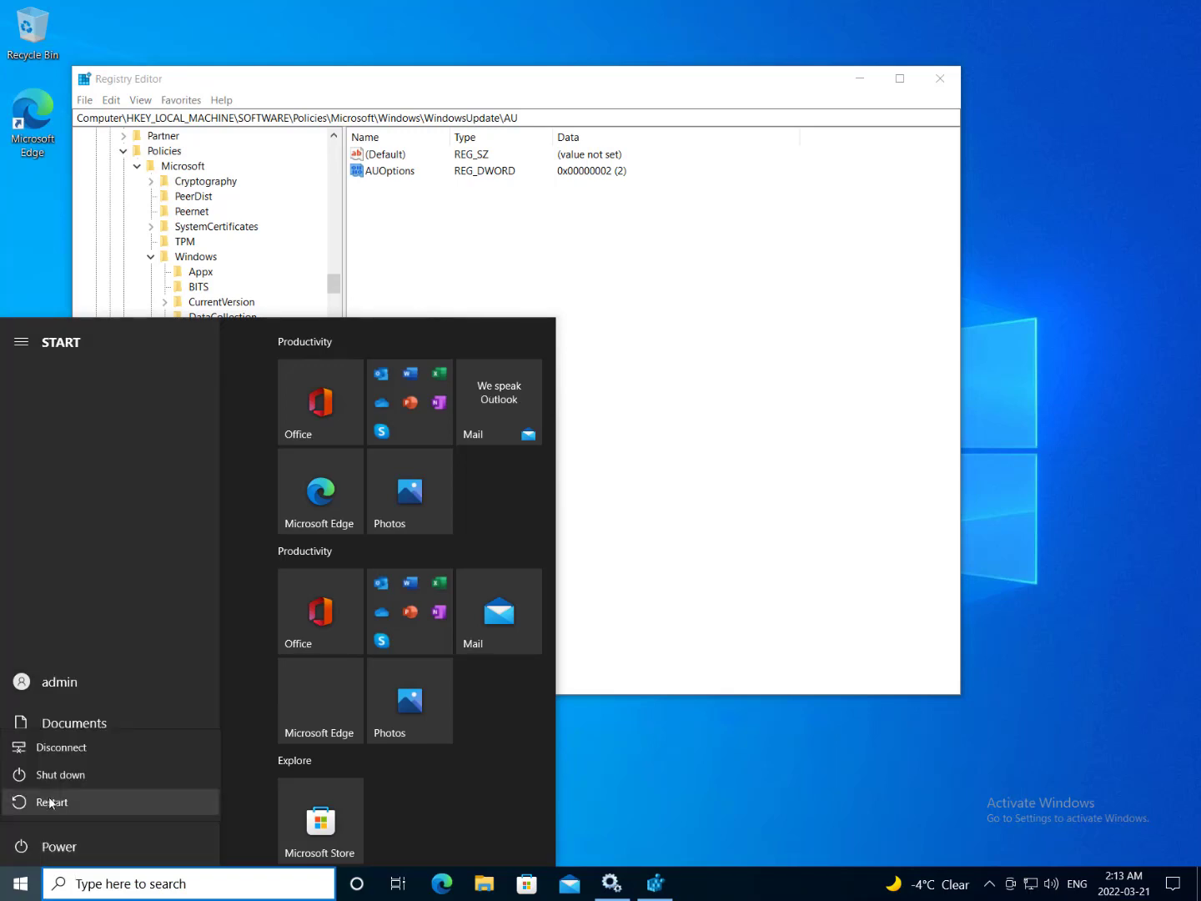
{"action": "left_click", "coordinate": [50, 802]}
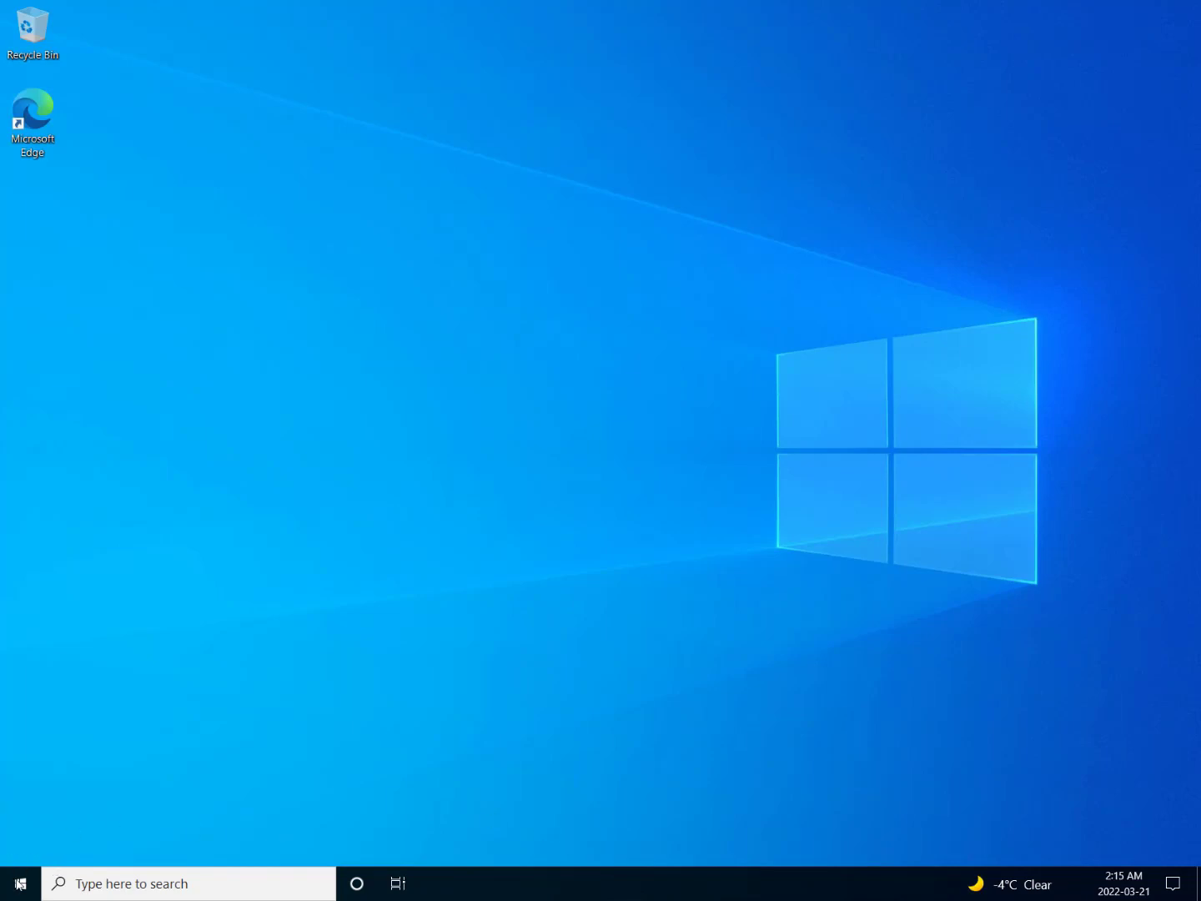
{"action": "right_click", "coordinate": [557, 893]}
{"action": "left_click", "coordinate": [639, 808]}
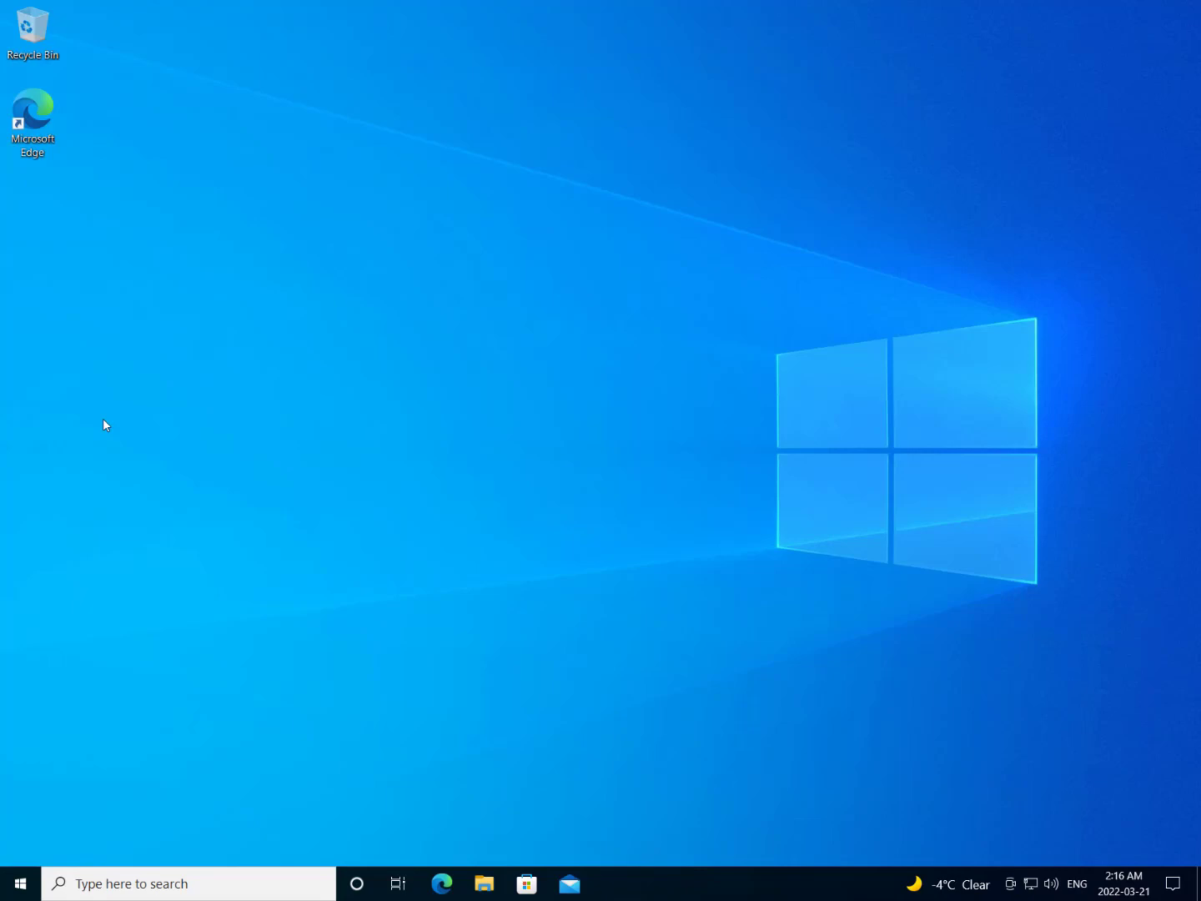
Expand Task Manager to its services list and scroll to Windows Update and Windows Update Medic Service, both Disabled
{"action": "key", "text": "ctrl+shift+Escape"}
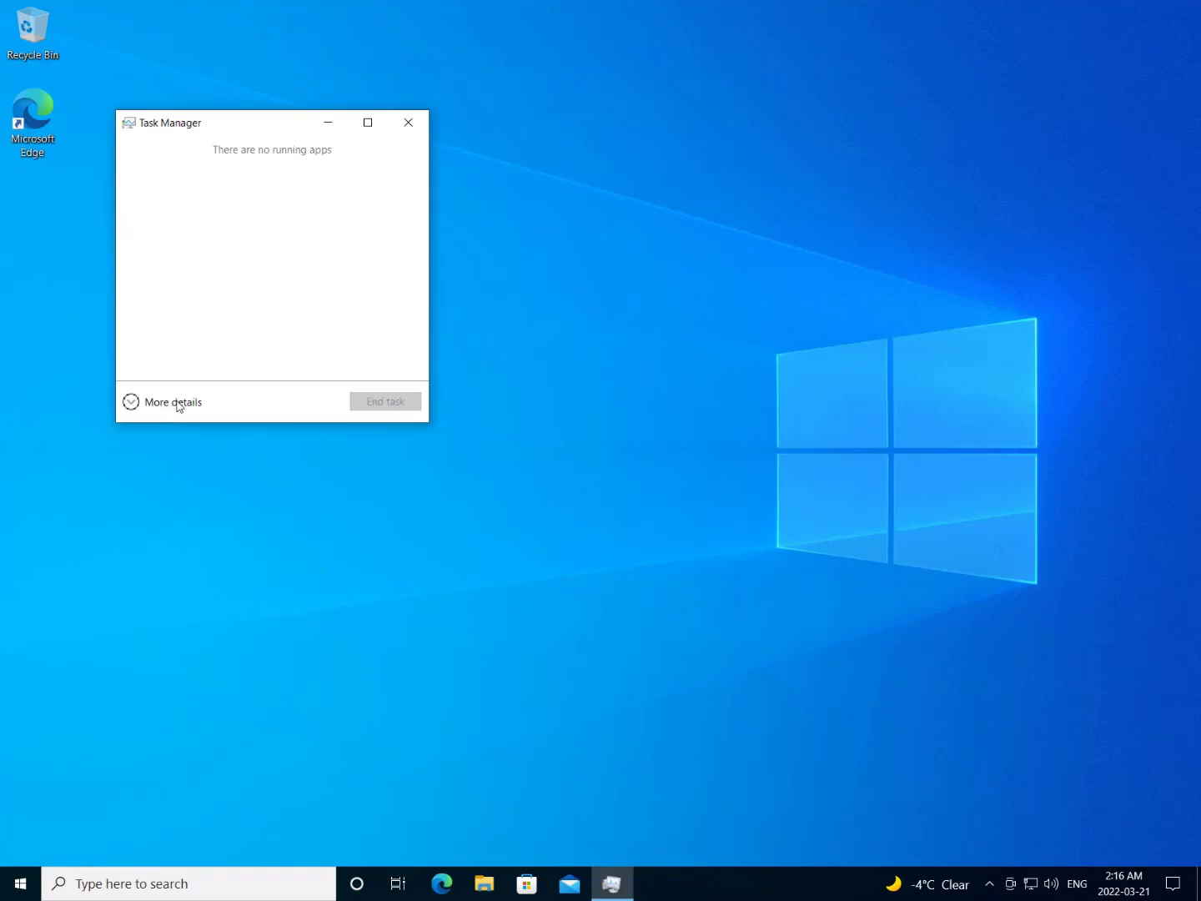
{"action": "left_click", "coordinate": [173, 402]}
{"action": "left_click", "coordinate": [440, 169]}
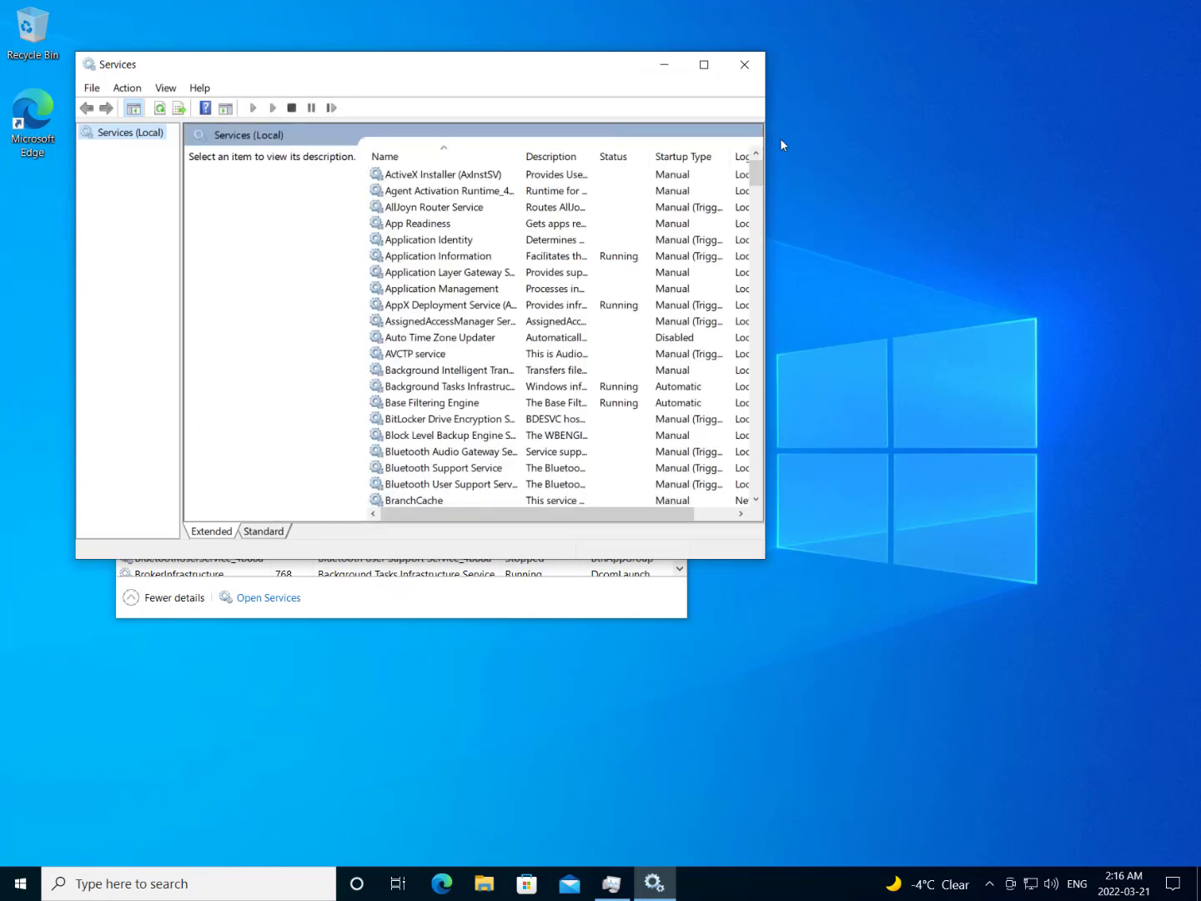
{"action": "left_click_drag", "start_coordinate": [755, 177], "coordinate": [754, 477]}
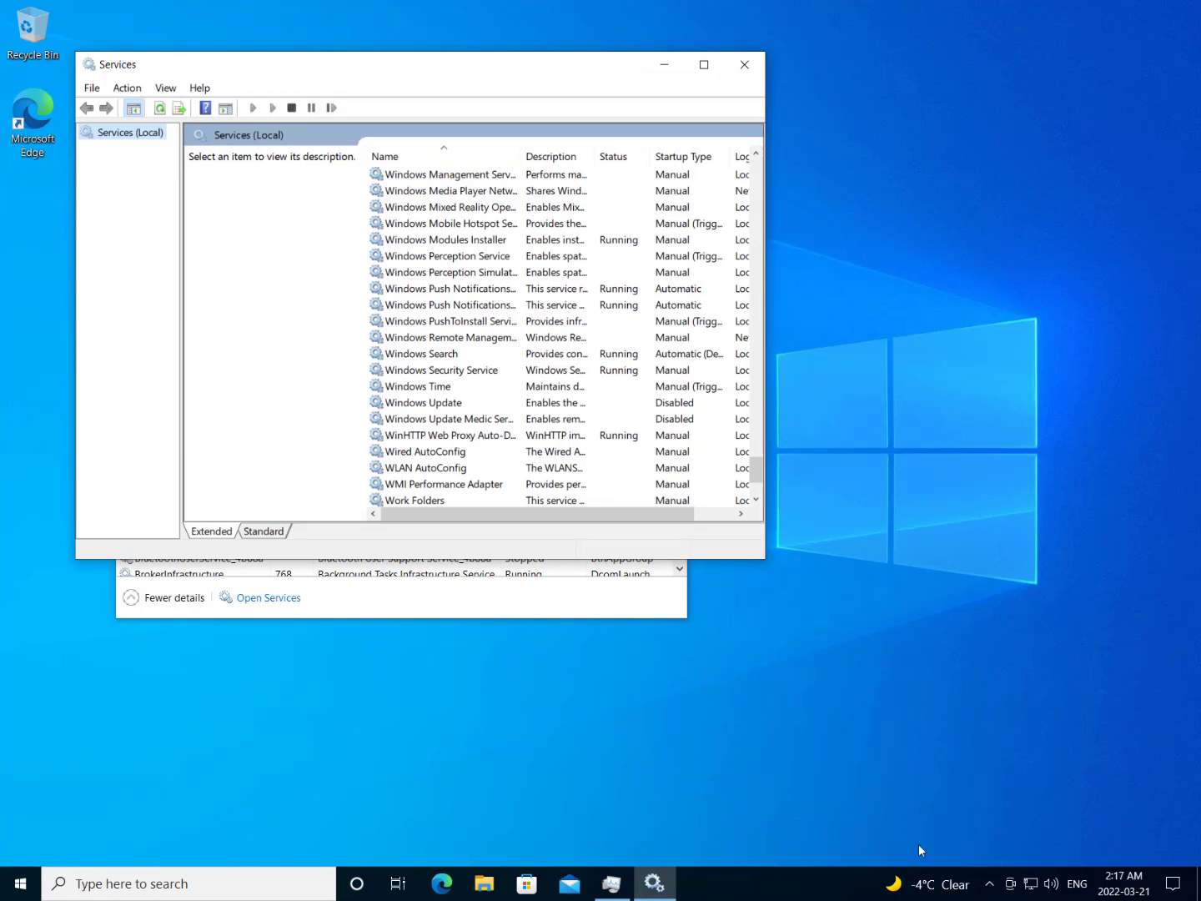
{"action": "left_click", "coordinate": [31, 892]}
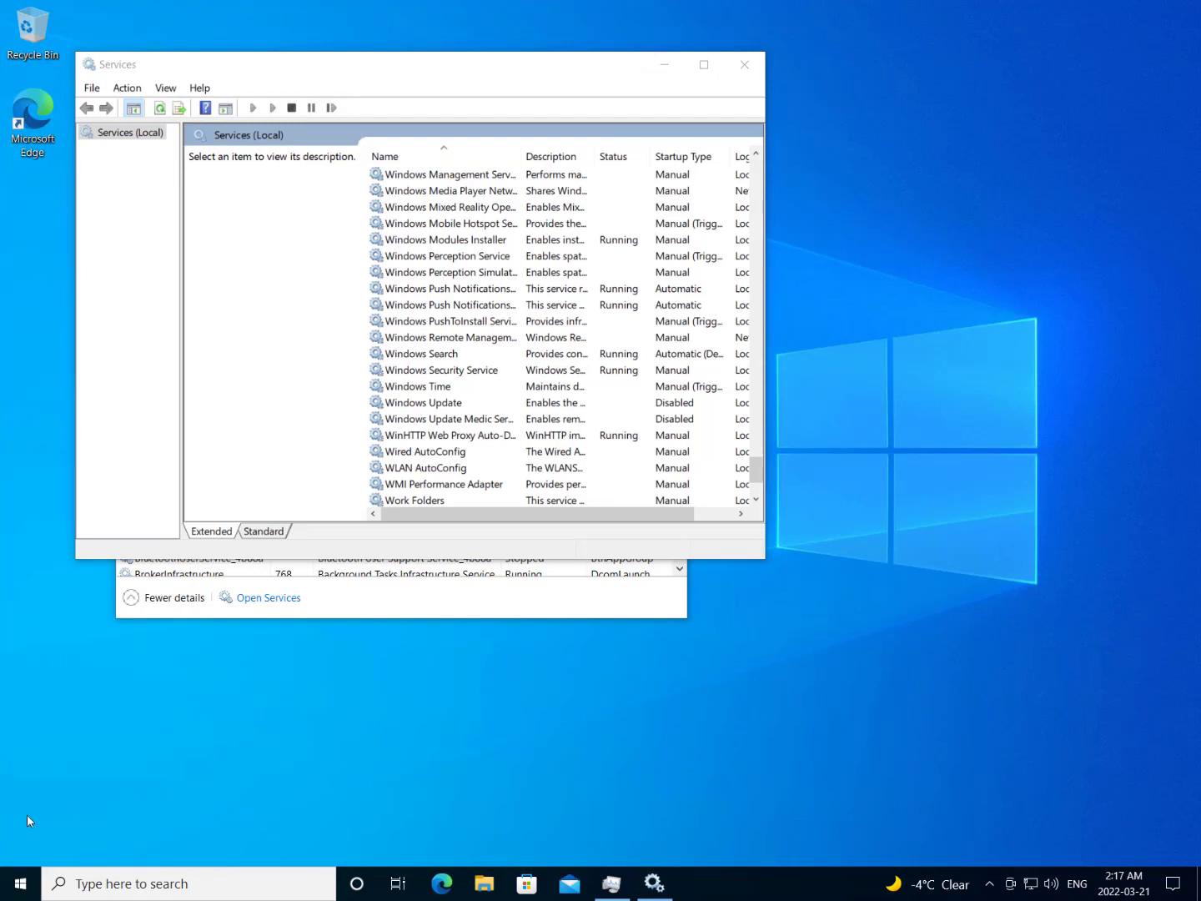
Search 'update' to reach Windows Update settings, dismiss the Windows 11 notice, and check for updates, getting 'Error encountered'
{"action": "left_click", "coordinate": [16, 888]}
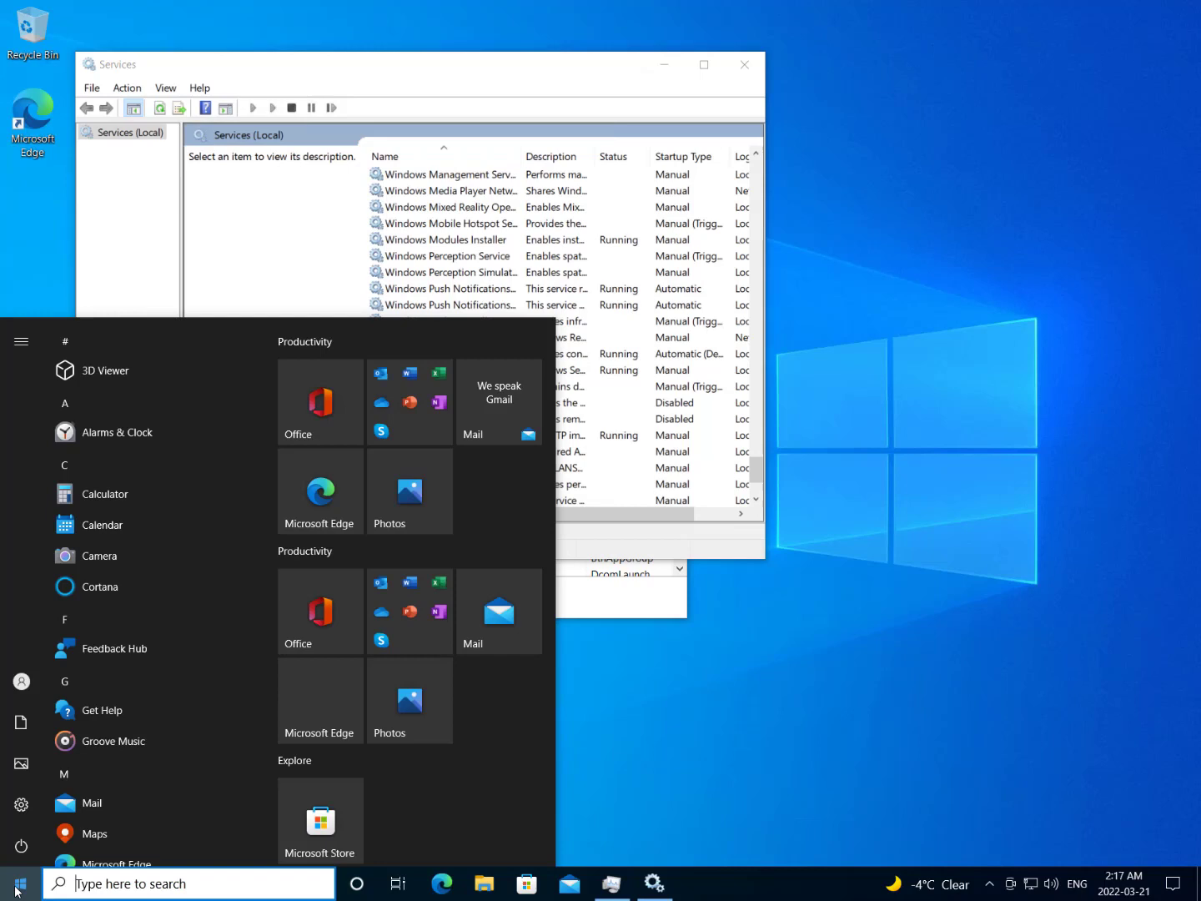
{"action": "type", "text": "update"}
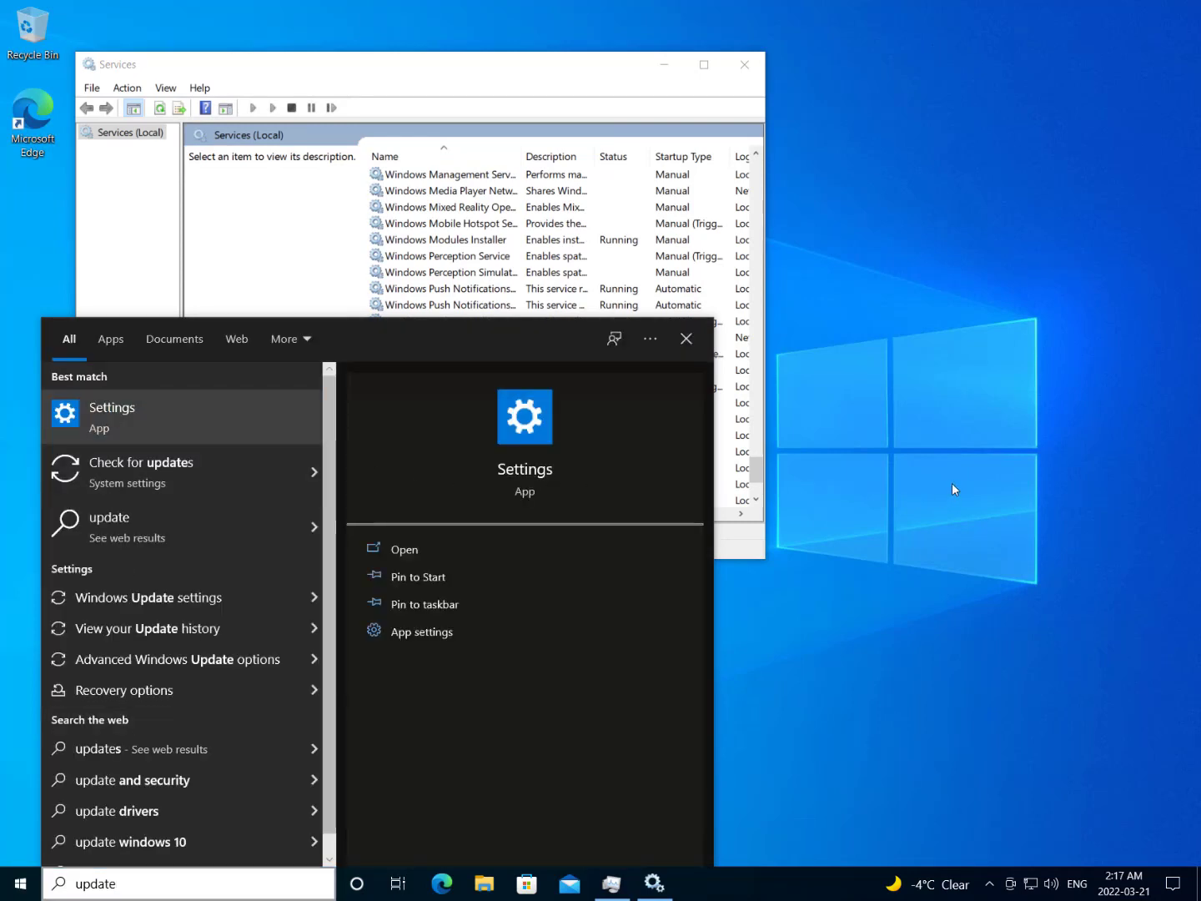
{"action": "key", "text": "Return"}
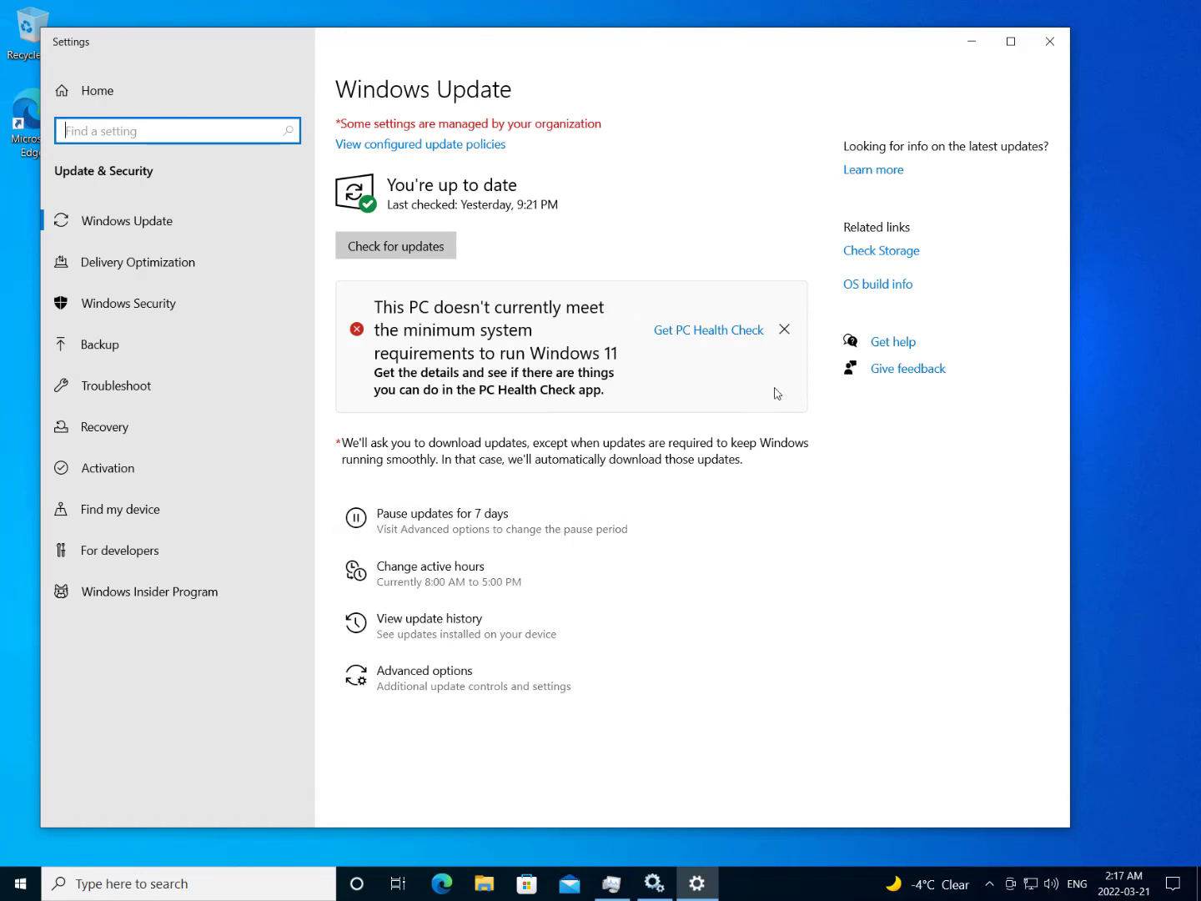
{"action": "left_click", "coordinate": [784, 332]}
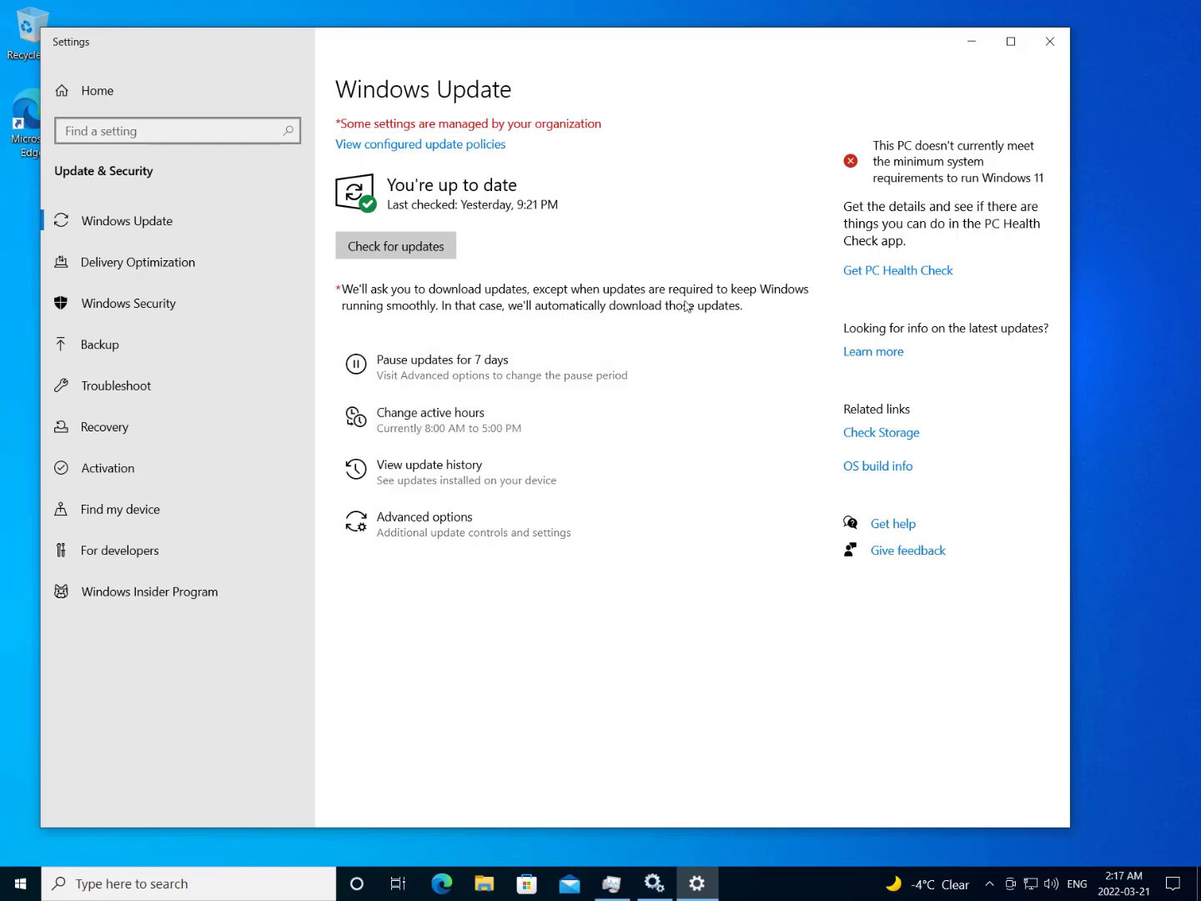
{"action": "left_click", "coordinate": [392, 254]}
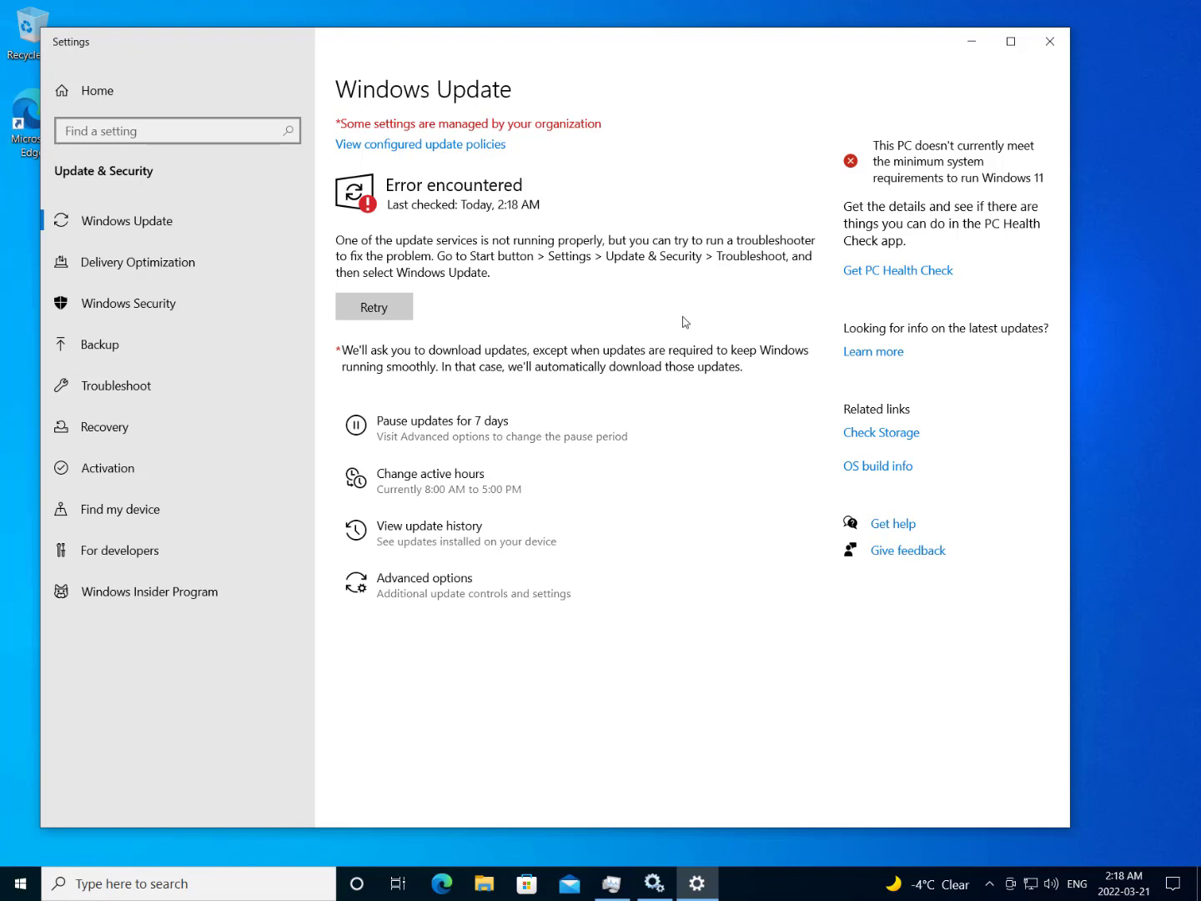
{"action": "left_click", "coordinate": [20, 882]}
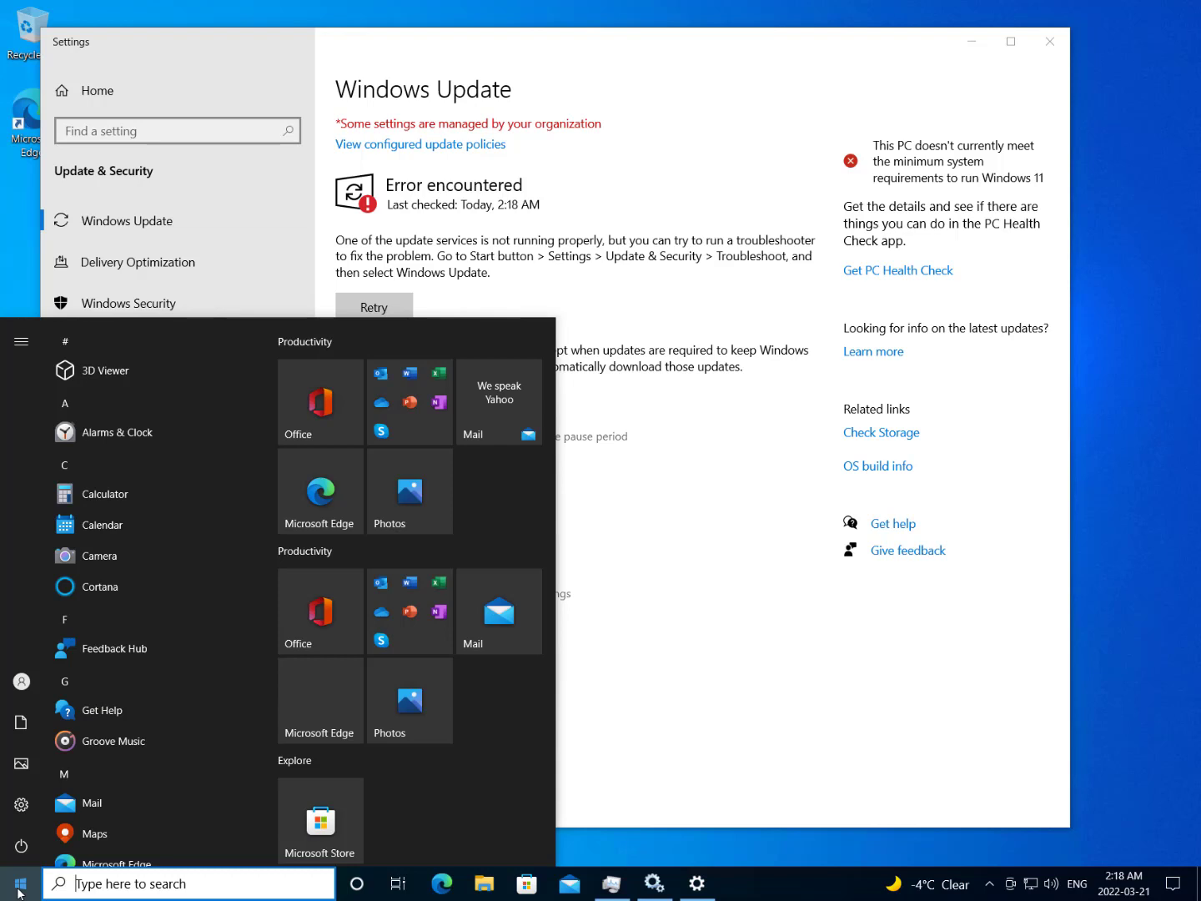
Launch Run from search and start the Local Group Policy Editor with 'gp'
{"action": "type", "text": "run"}
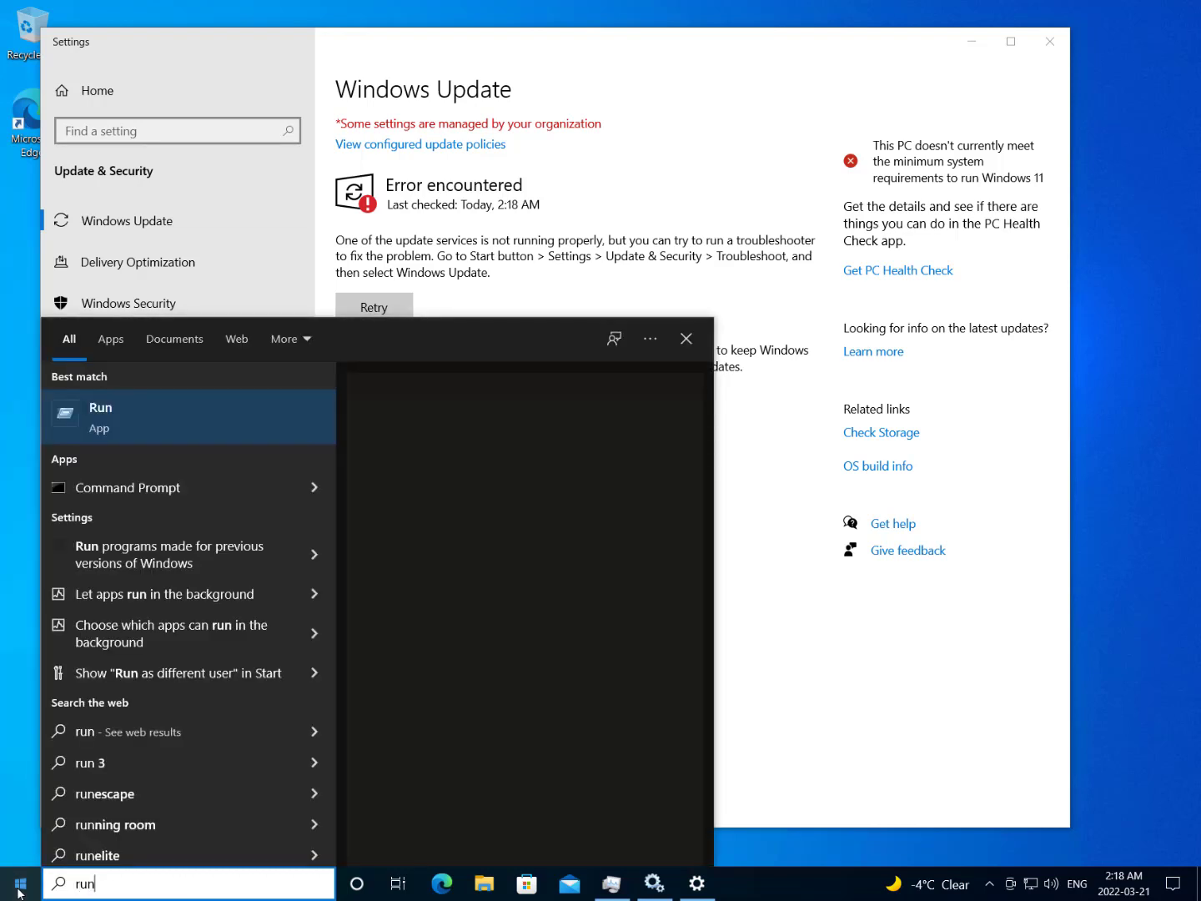
{"action": "key", "text": "Return"}
{"action": "type", "text": "gpedit.ms"}
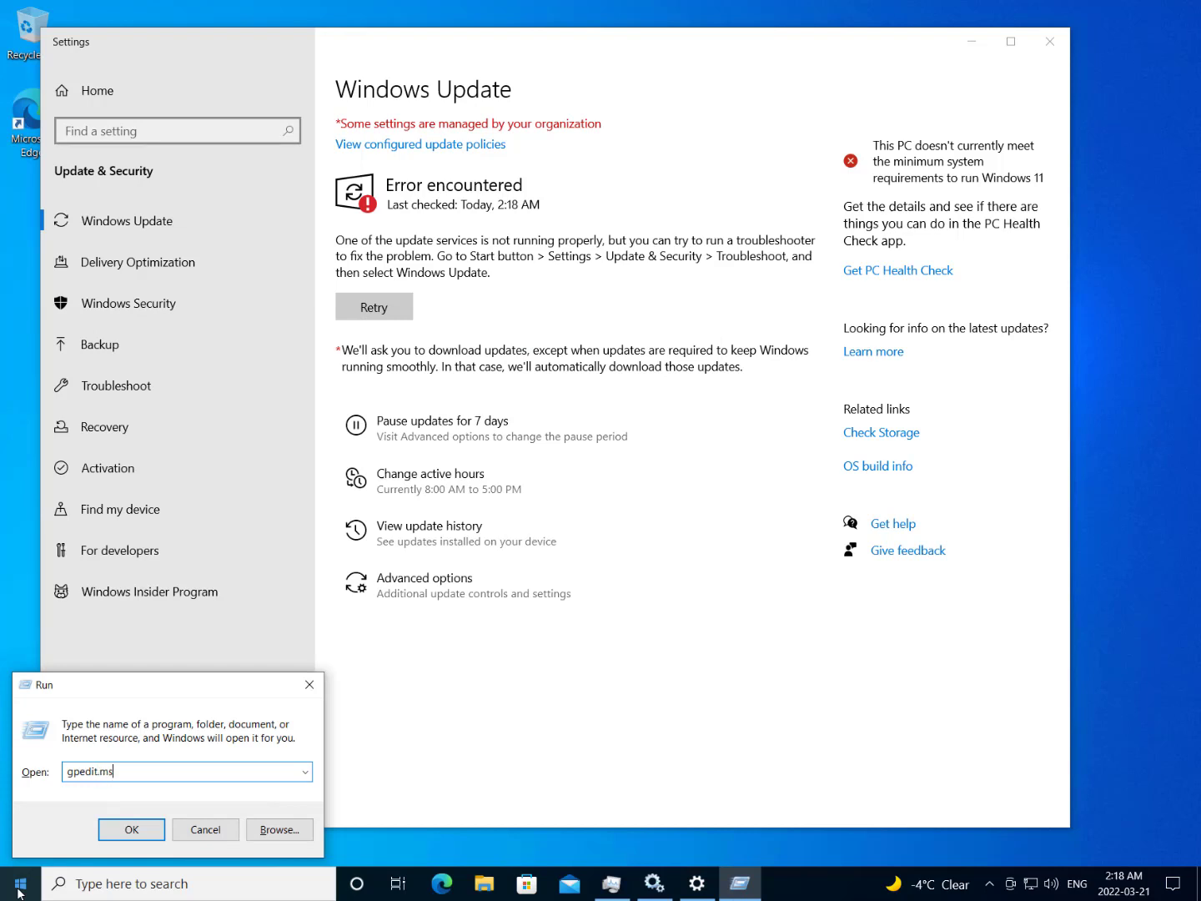
{"action": "key", "text": "Return"}
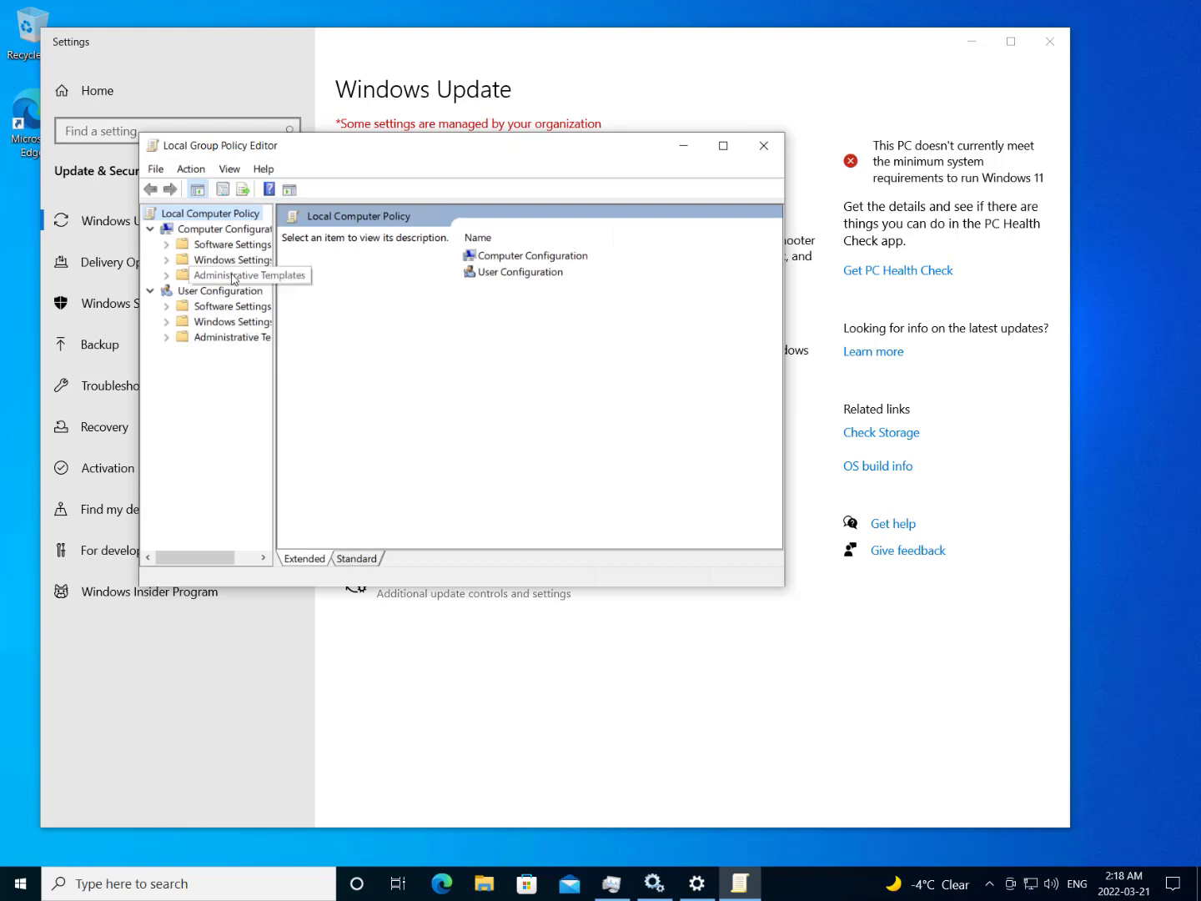
Maximize the editor and browse Administrative Templates > Windows Components > Windows Update, selecting Configure Automatic Updates
{"action": "left_click", "coordinate": [232, 276]}
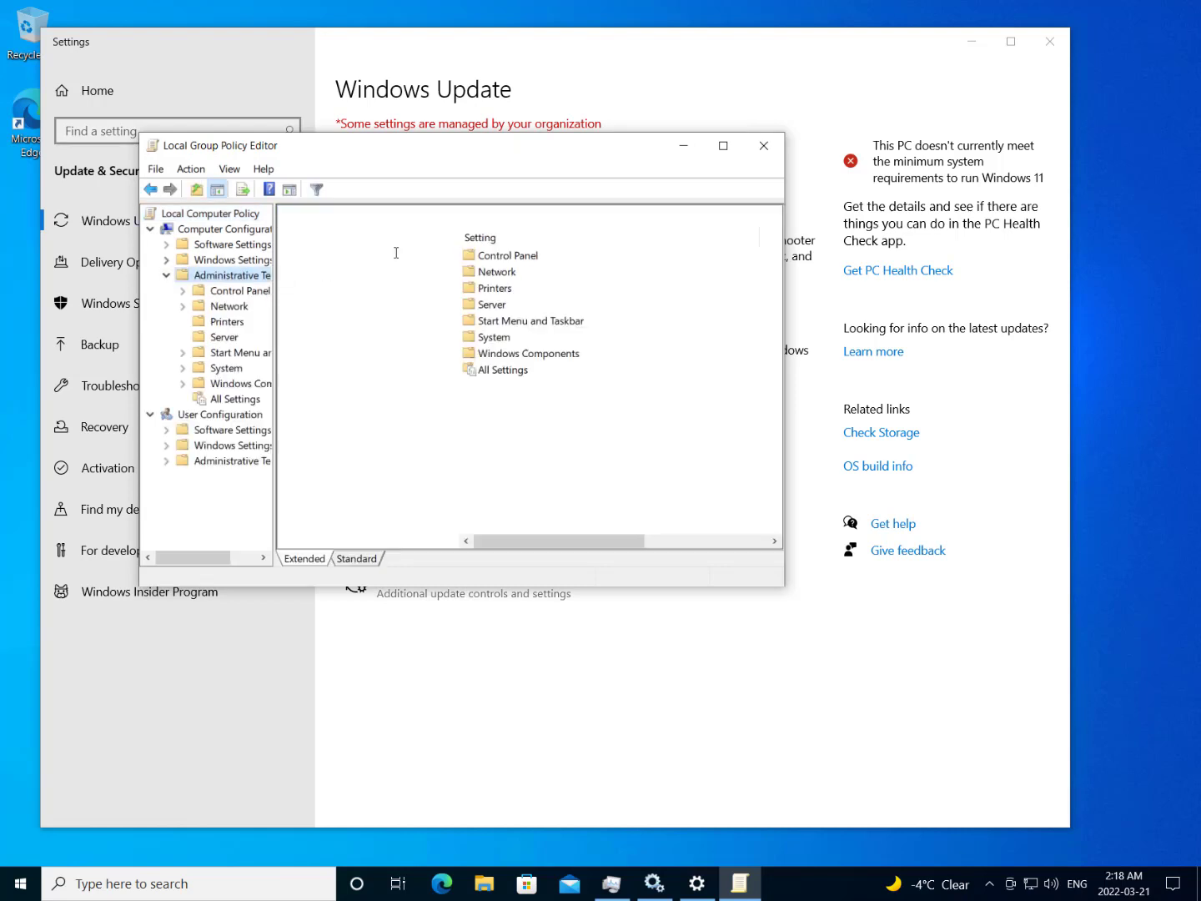
{"action": "left_click", "coordinate": [724, 146]}
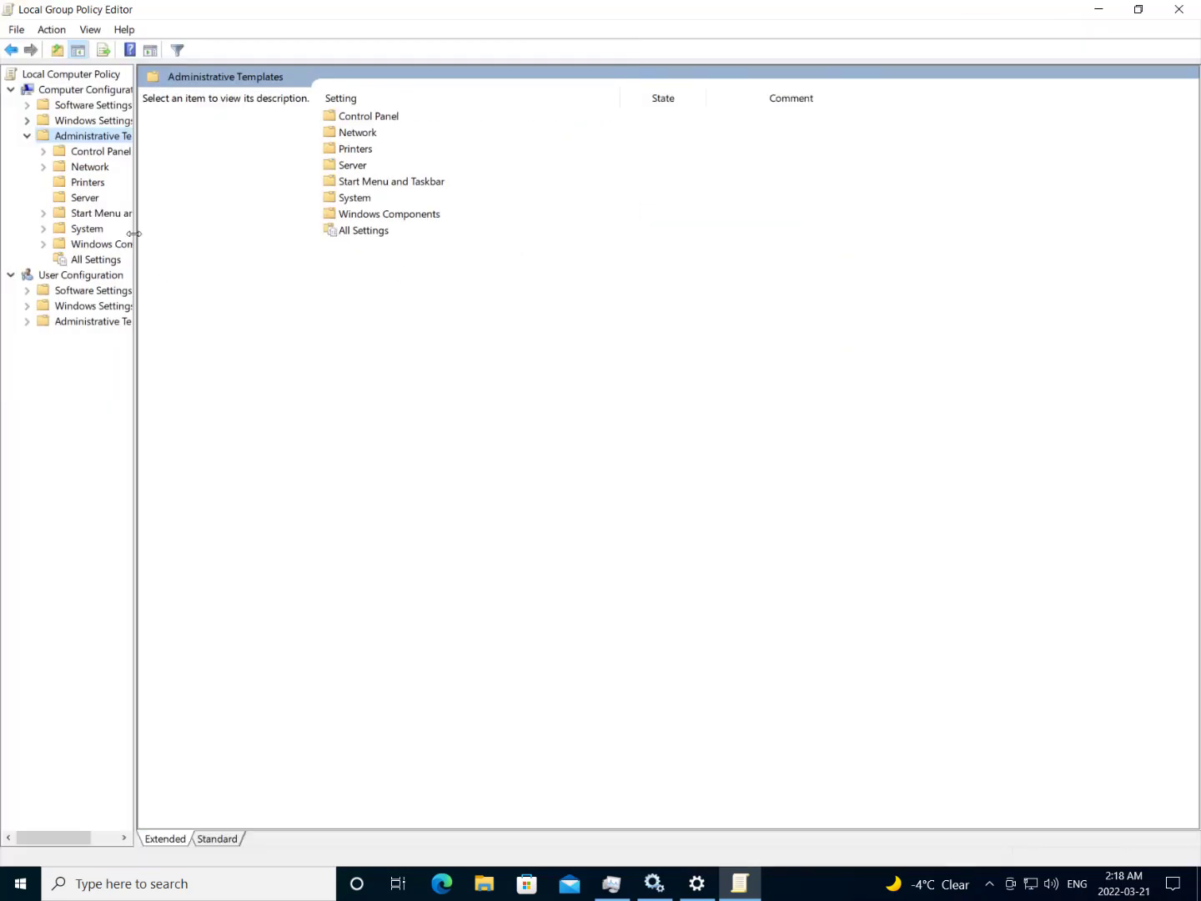
{"action": "left_click_drag", "start_coordinate": [133, 234], "coordinate": [281, 234]}
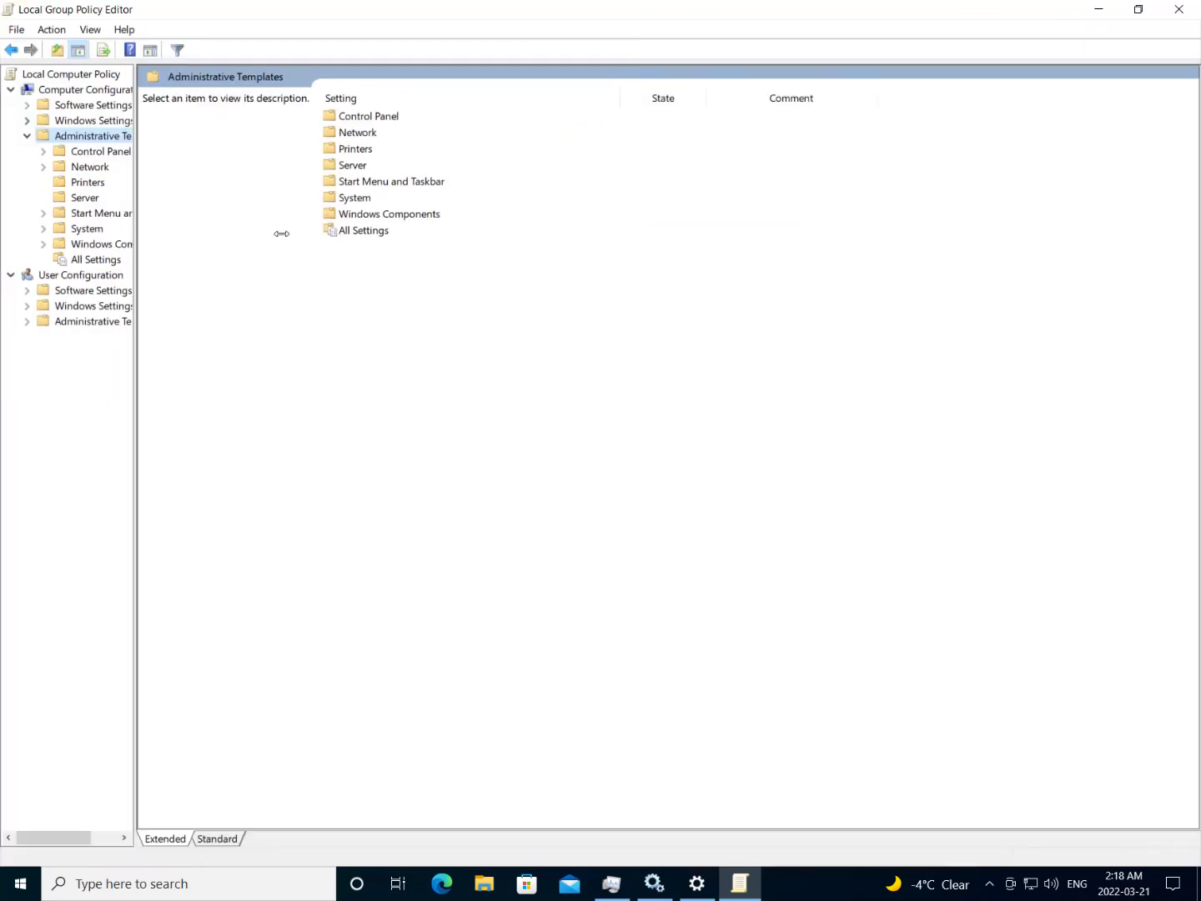
{"action": "double_click", "coordinate": [121, 244]}
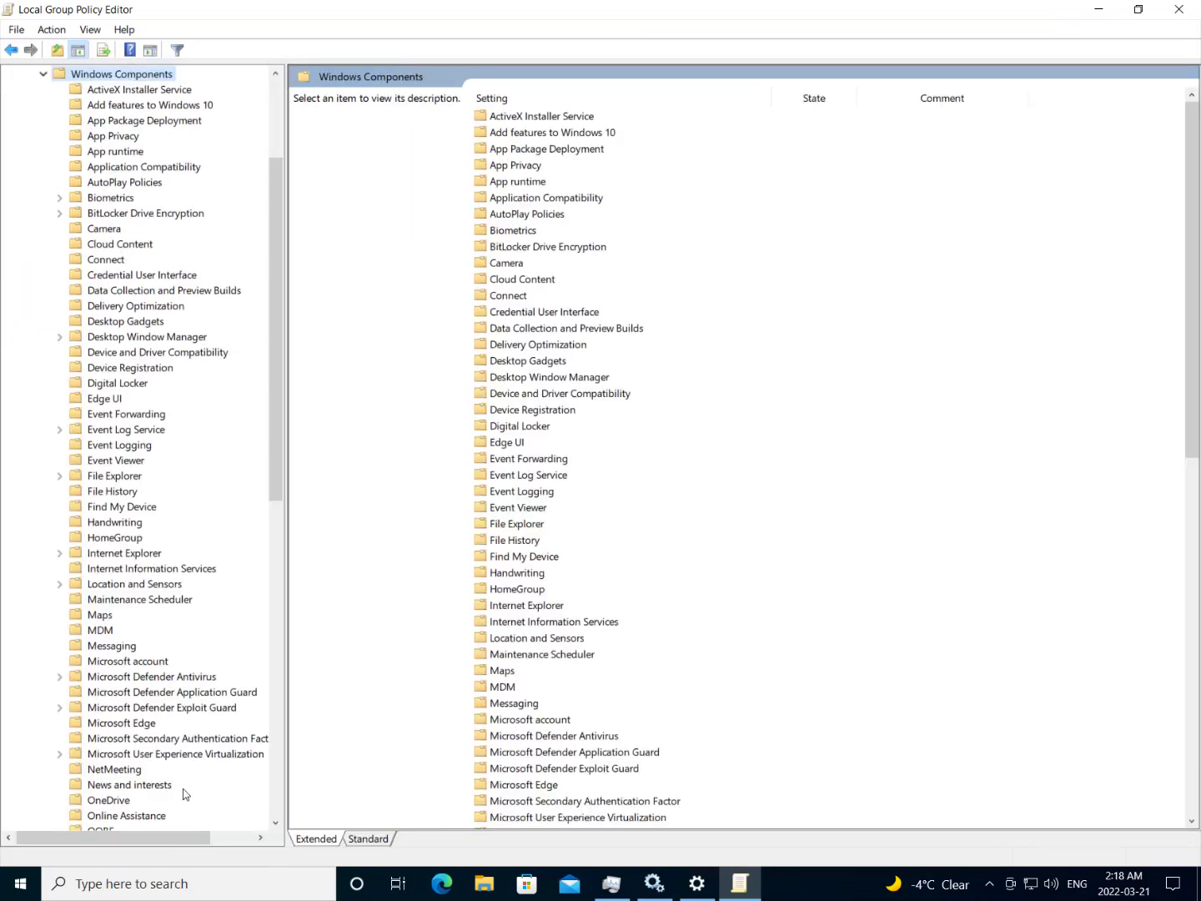
{"action": "left_click_drag", "start_coordinate": [280, 324], "coordinate": [282, 717]}
{"action": "left_click", "coordinate": [133, 724]}
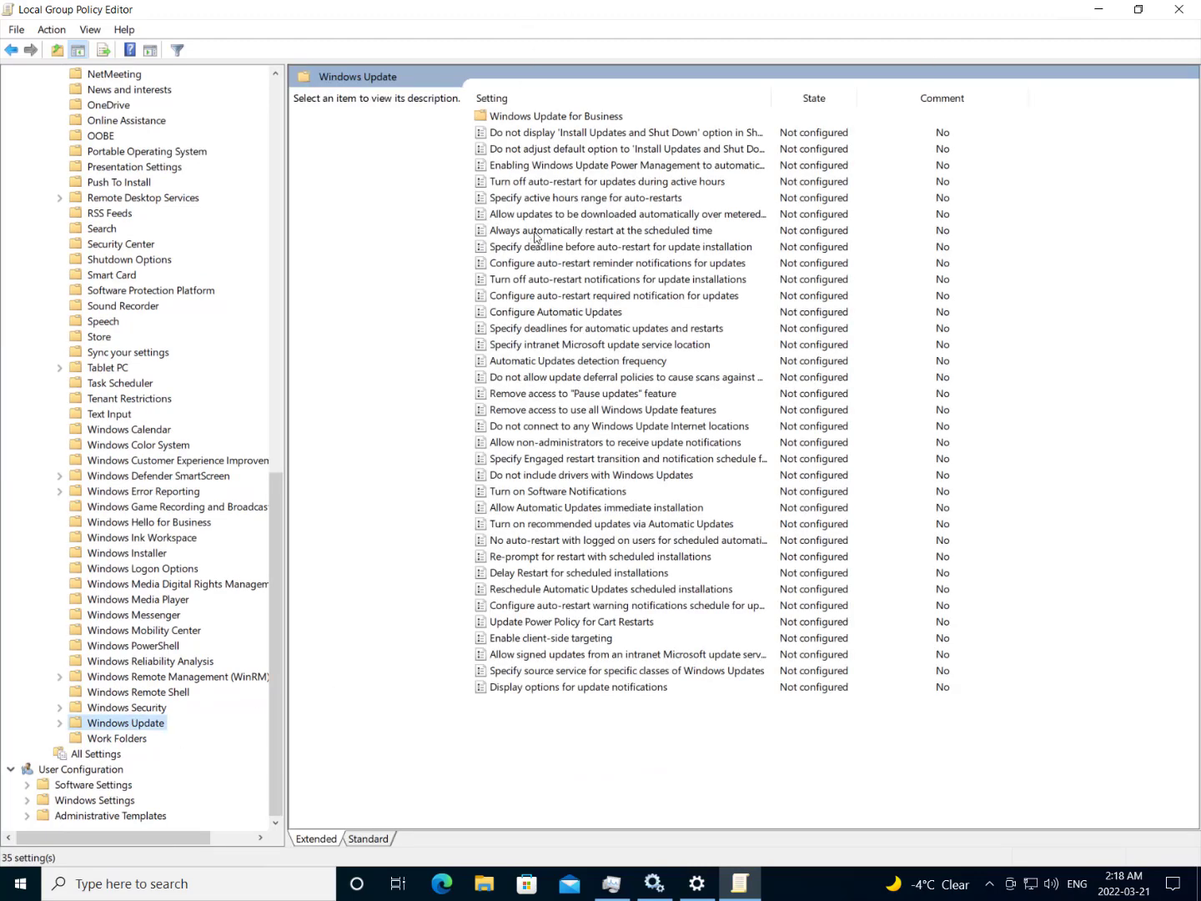
{"action": "left_click", "coordinate": [574, 311]}
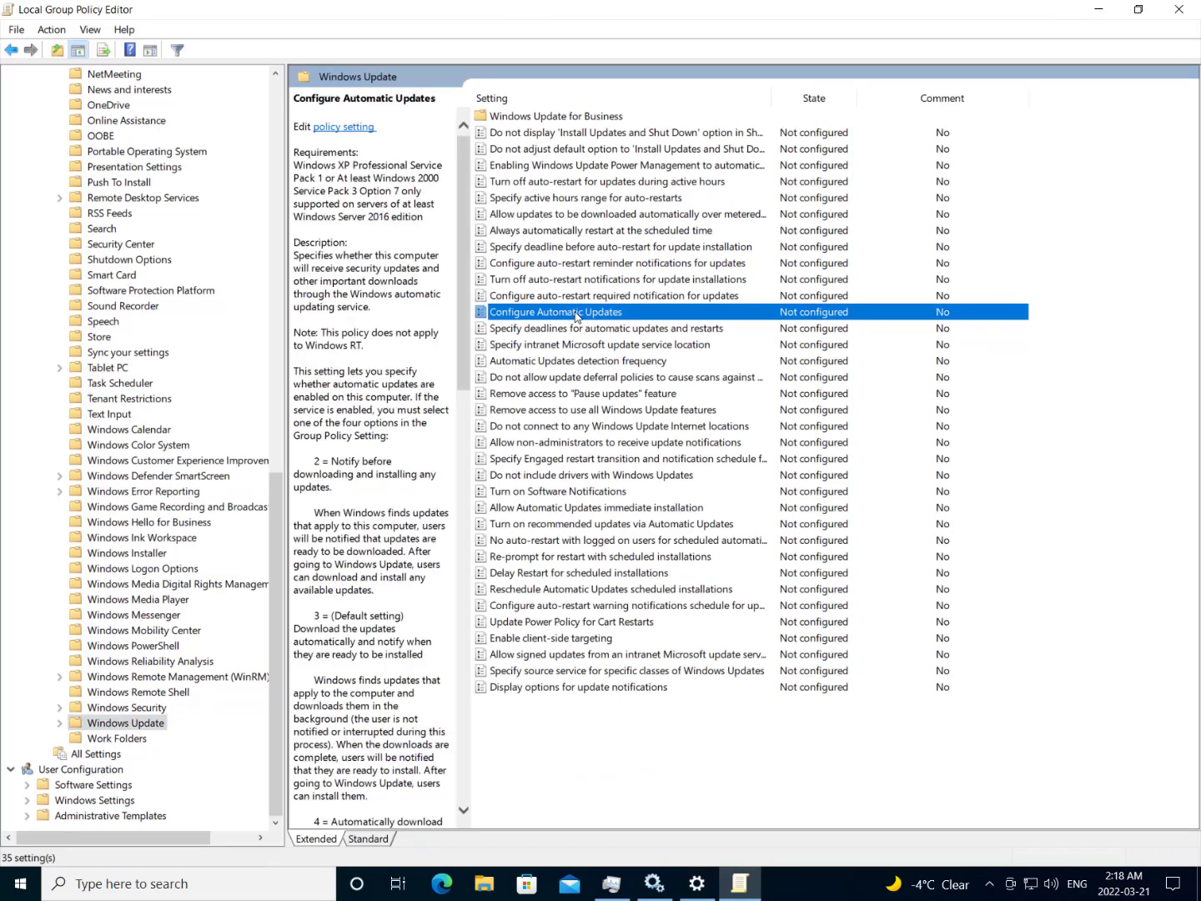
Review the Configure Automatic Updates help text, then set the policy to Disabled and apply it
{"action": "double_click", "coordinate": [619, 319]}
{"action": "right_click", "coordinate": [632, 318]}
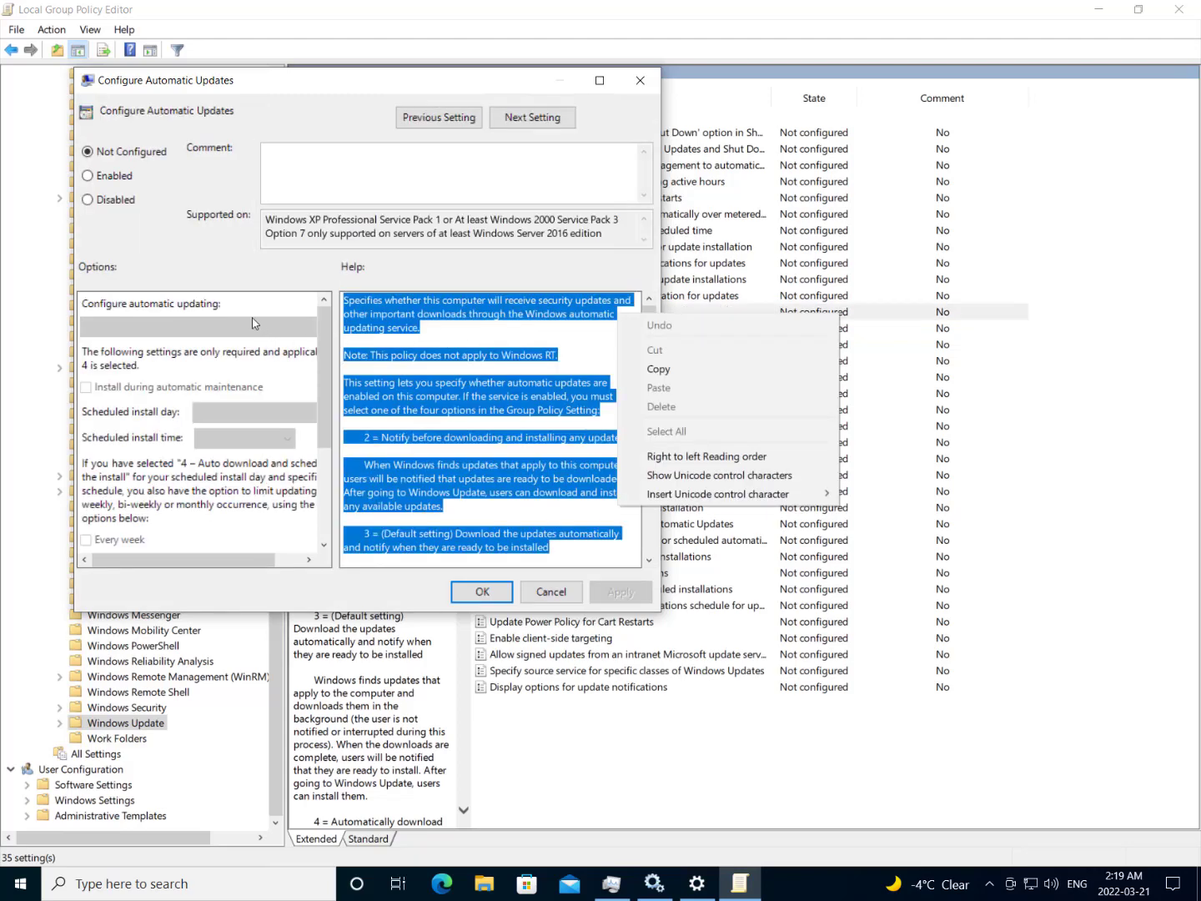
{"action": "left_click", "coordinate": [558, 444]}
{"action": "scroll", "coordinate": [575, 483], "scroll_direction": "down", "scroll_amount": 10}
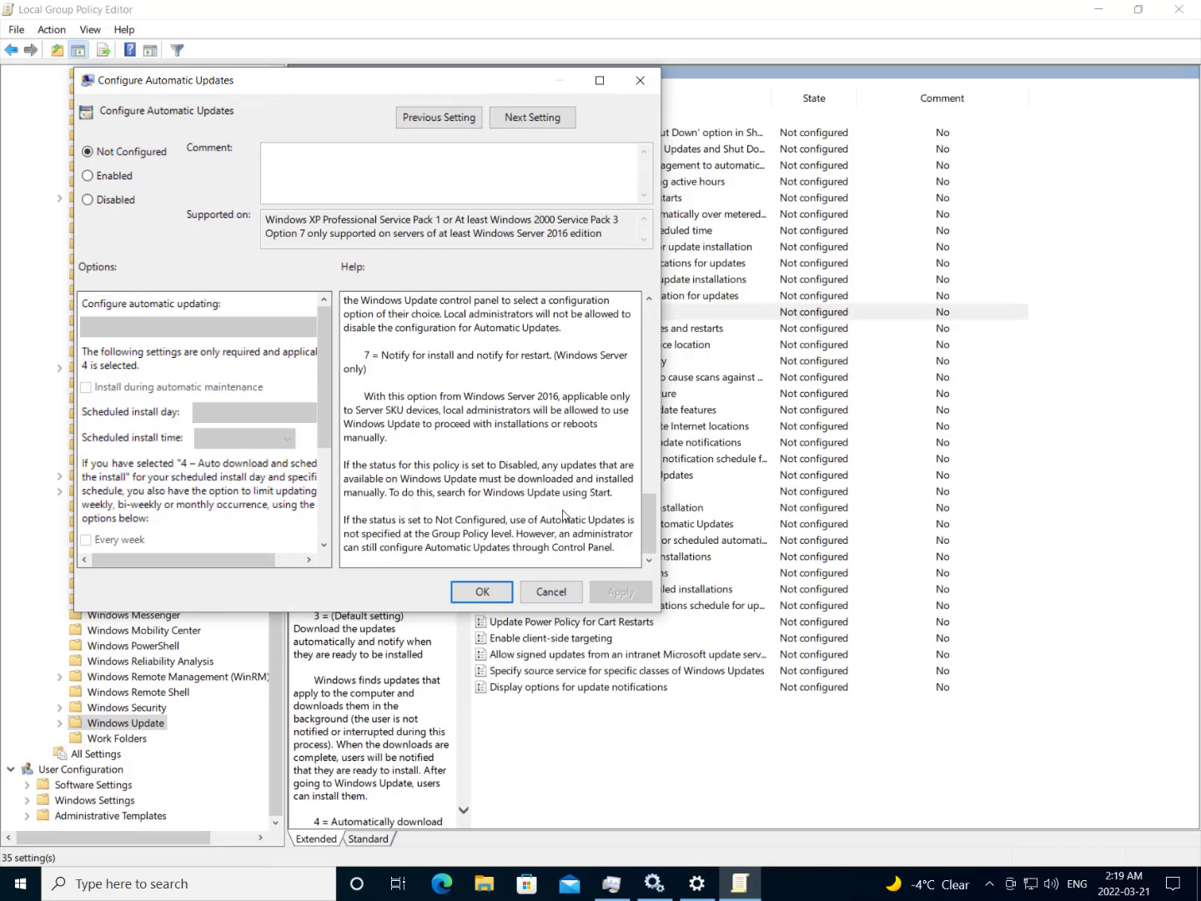
{"action": "left_click_drag", "start_coordinate": [523, 518], "coordinate": [356, 519]}
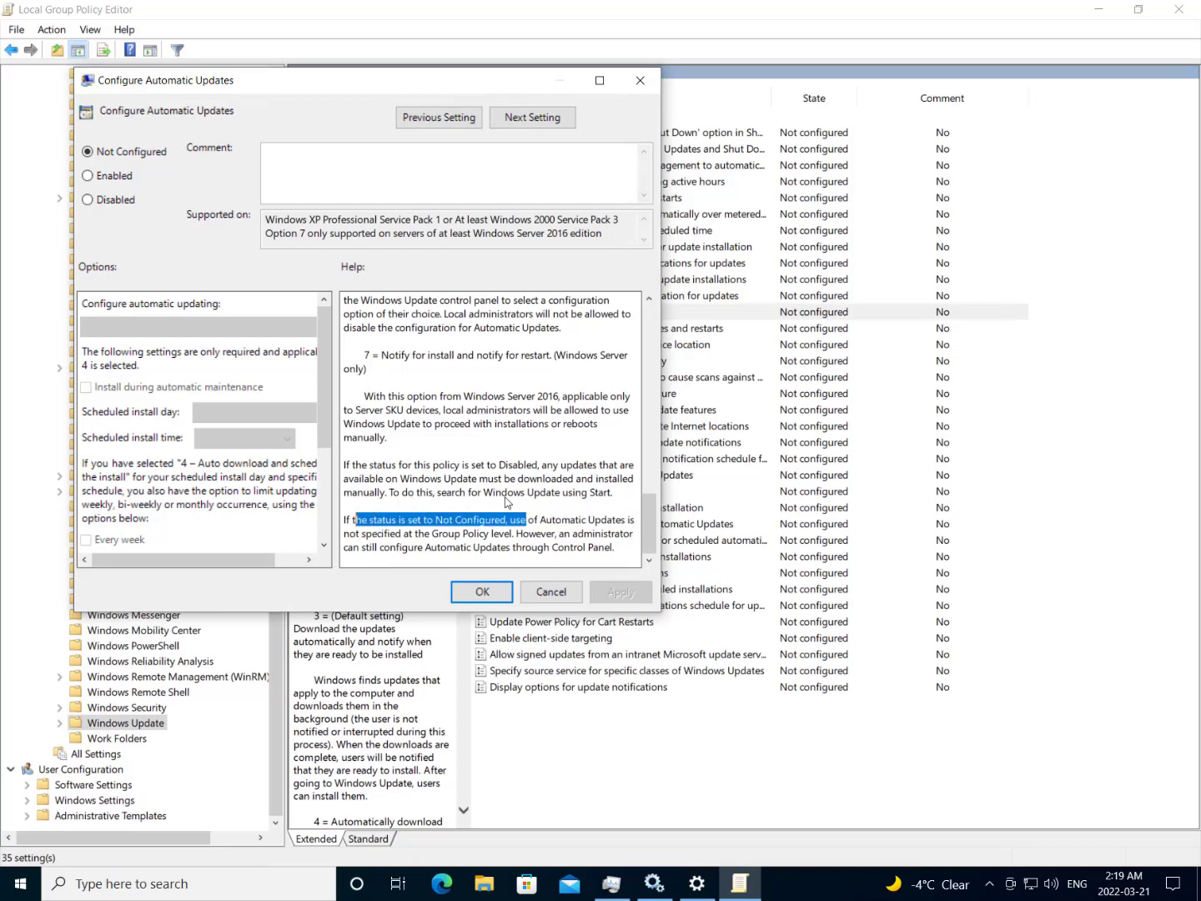
{"action": "left_click", "coordinate": [611, 491]}
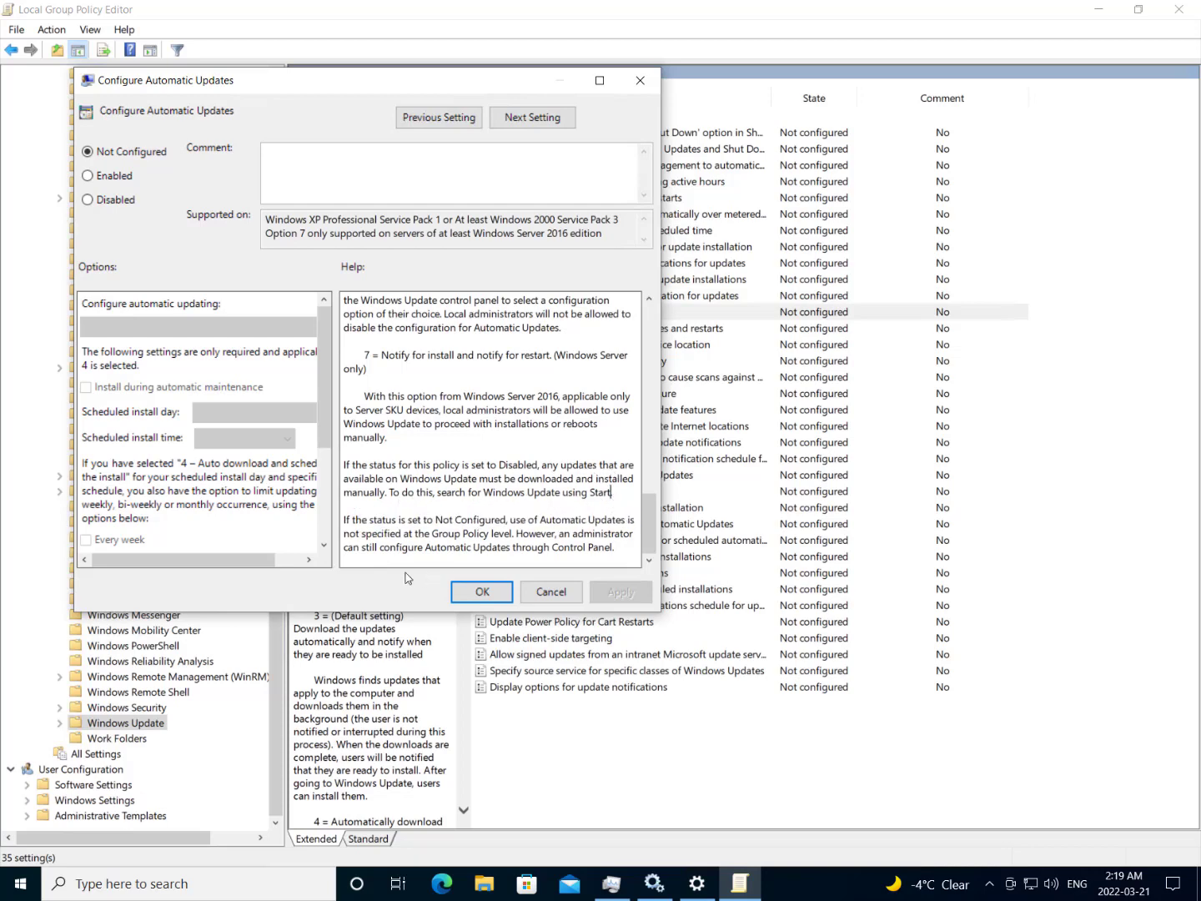
{"action": "left_click", "coordinate": [88, 200]}
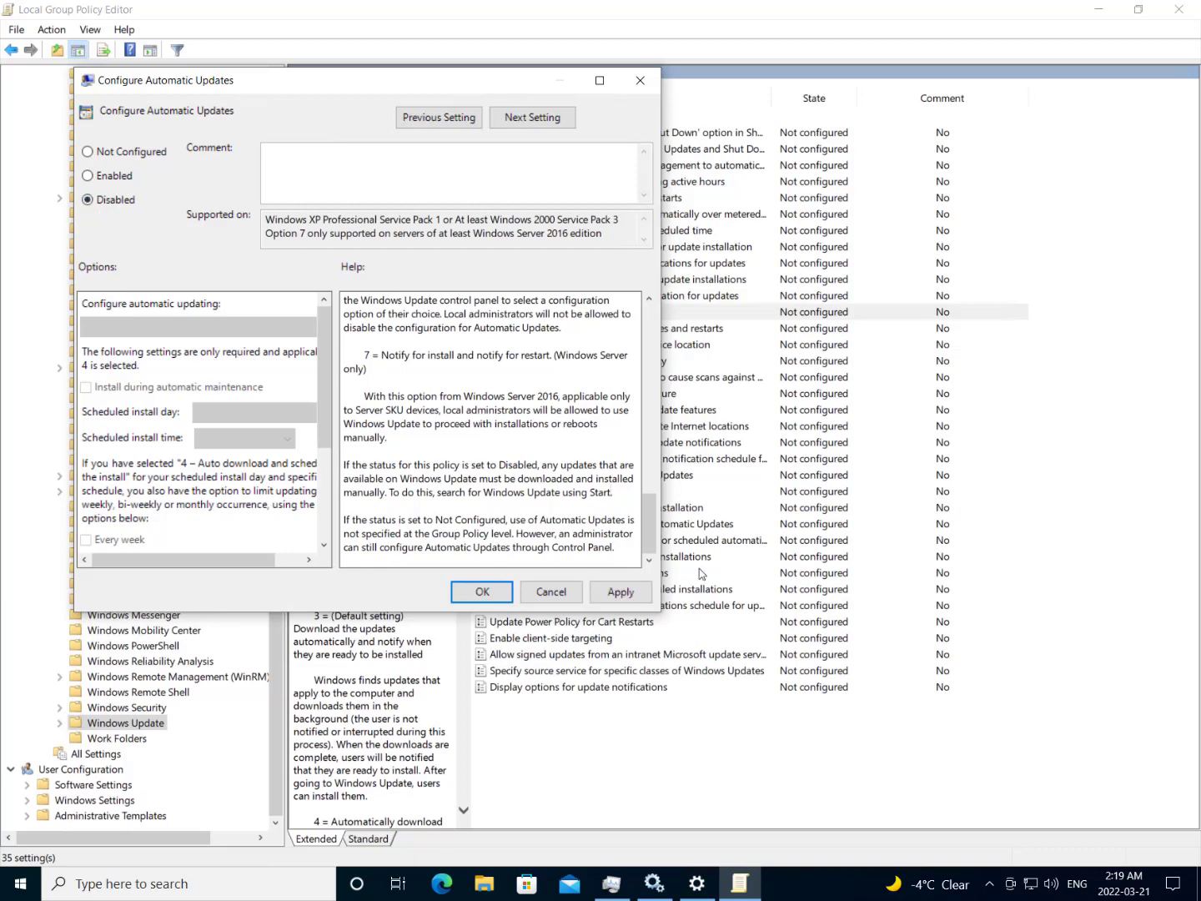
{"action": "left_click", "coordinate": [620, 590]}
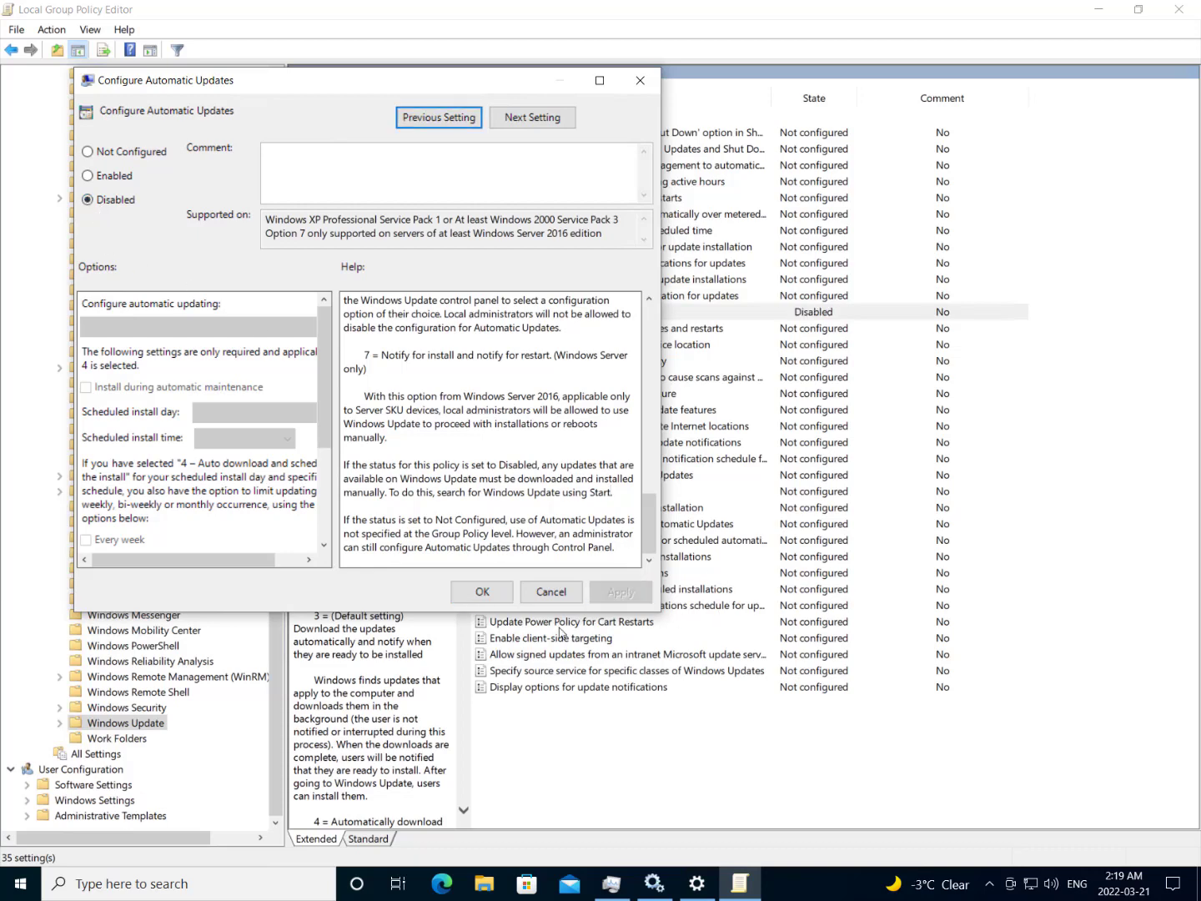
{"action": "left_click", "coordinate": [484, 593]}
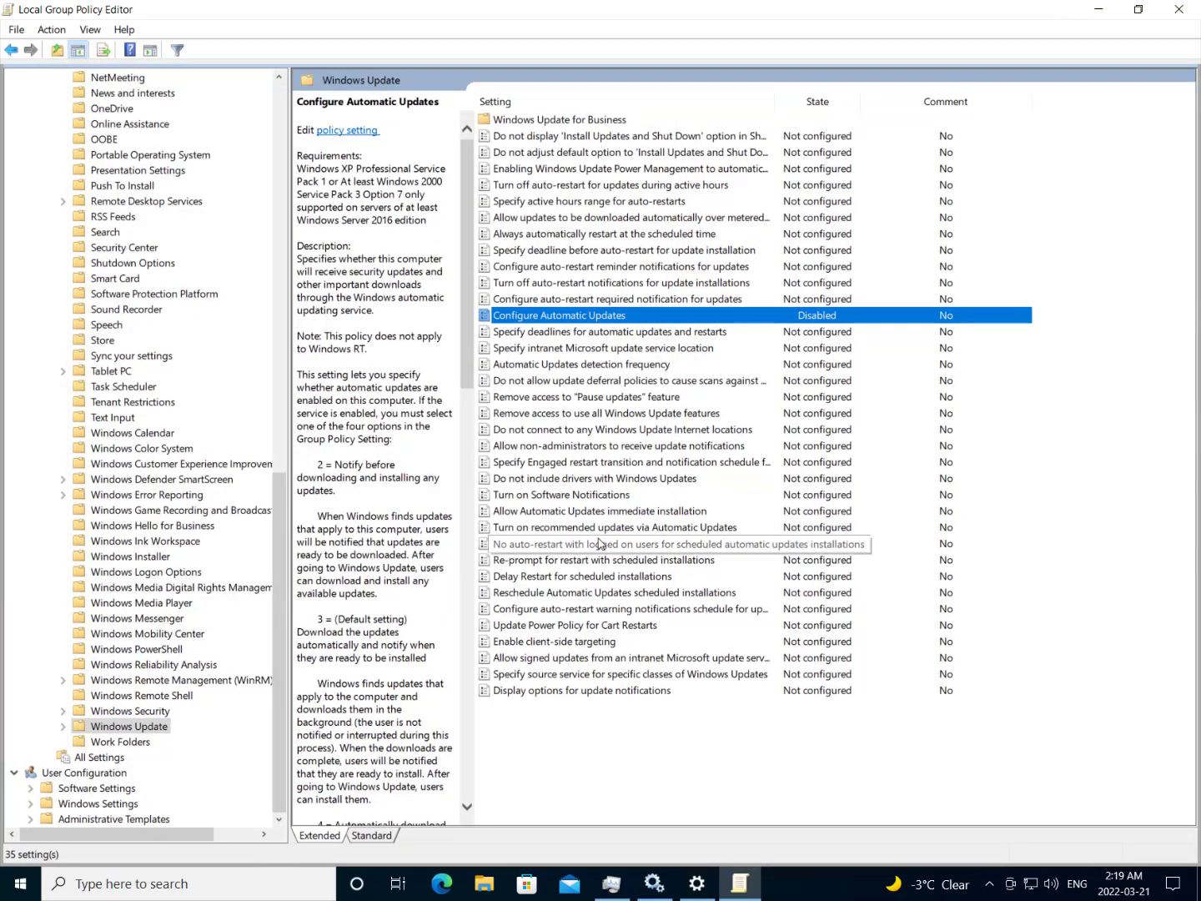
Switch Allow Automatic Updates immediate installation to Disabled and apply it with OK
{"action": "double_click", "coordinate": [650, 511]}
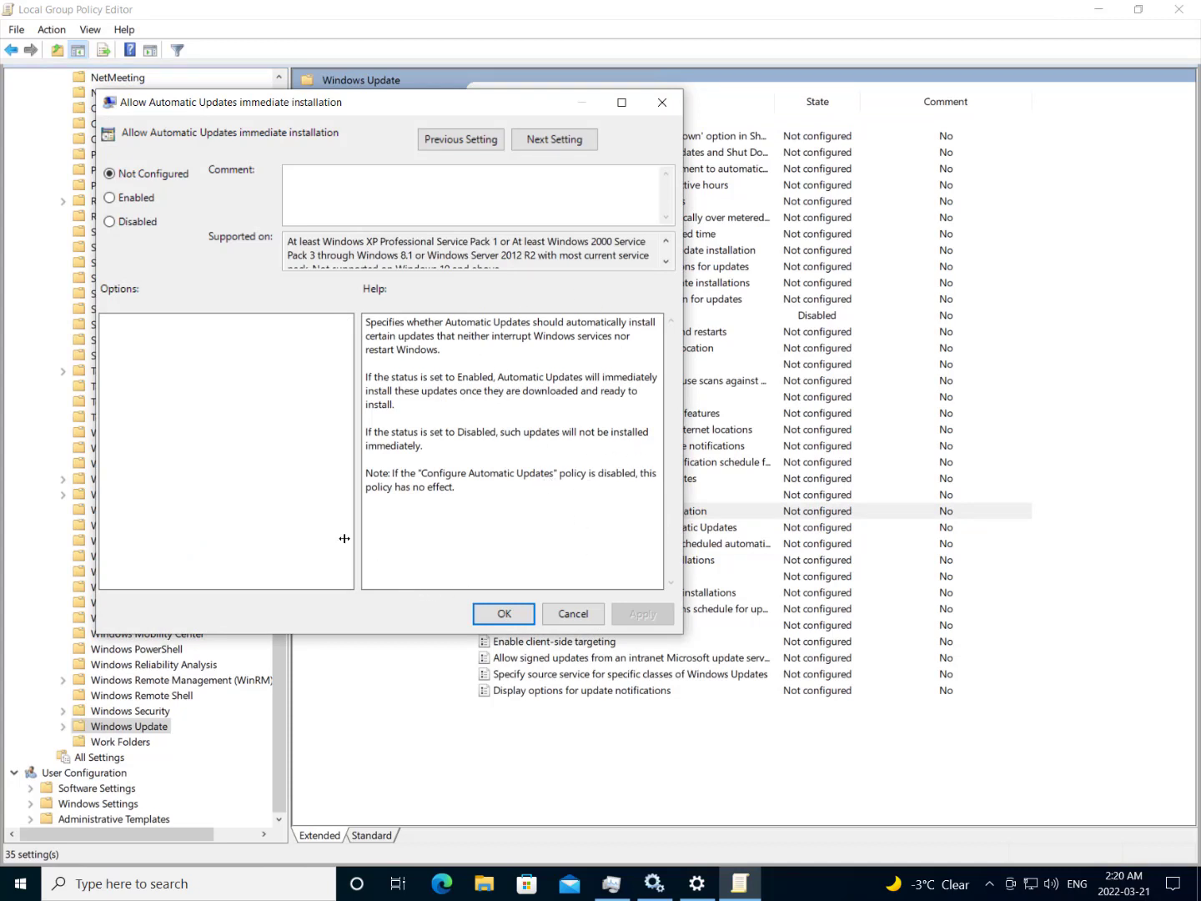
{"action": "left_click", "coordinate": [148, 222]}
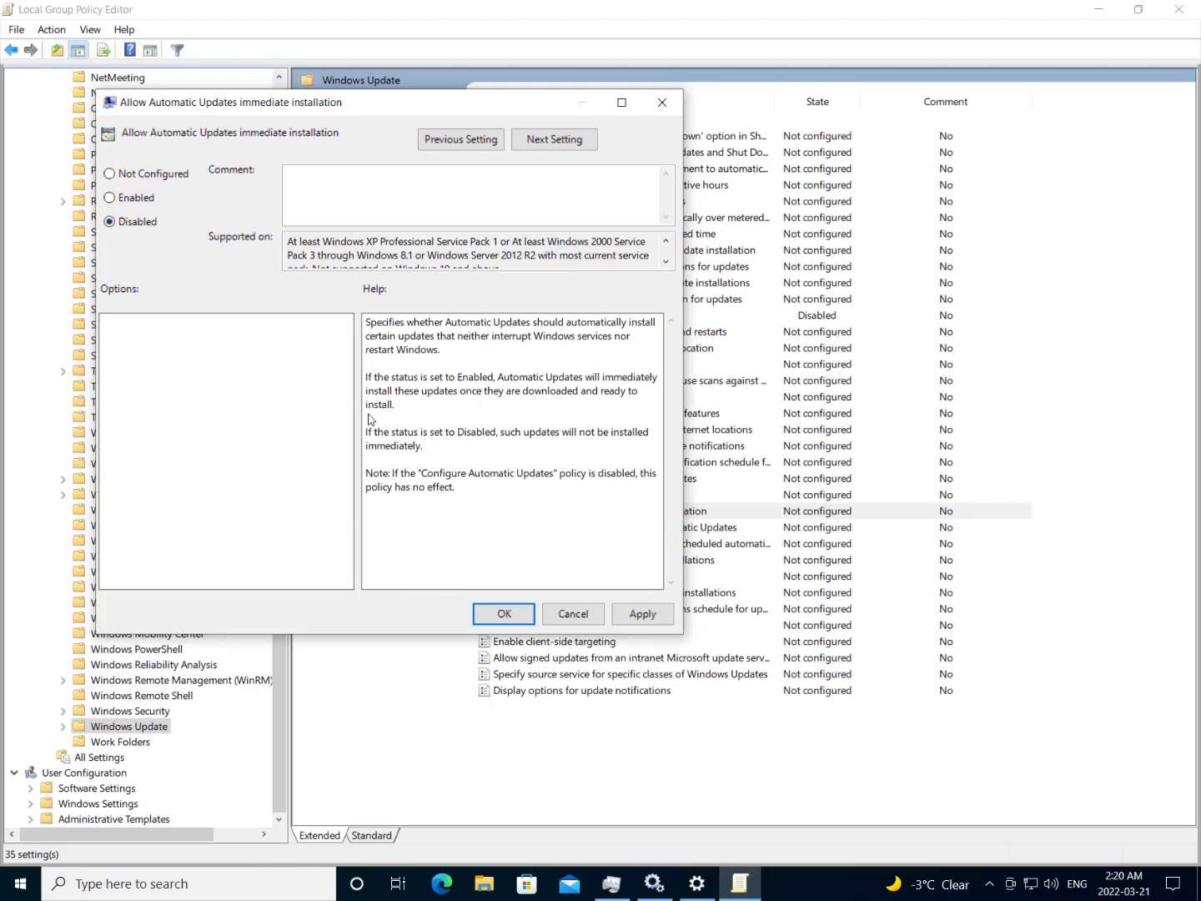
{"action": "left_click", "coordinate": [641, 618]}
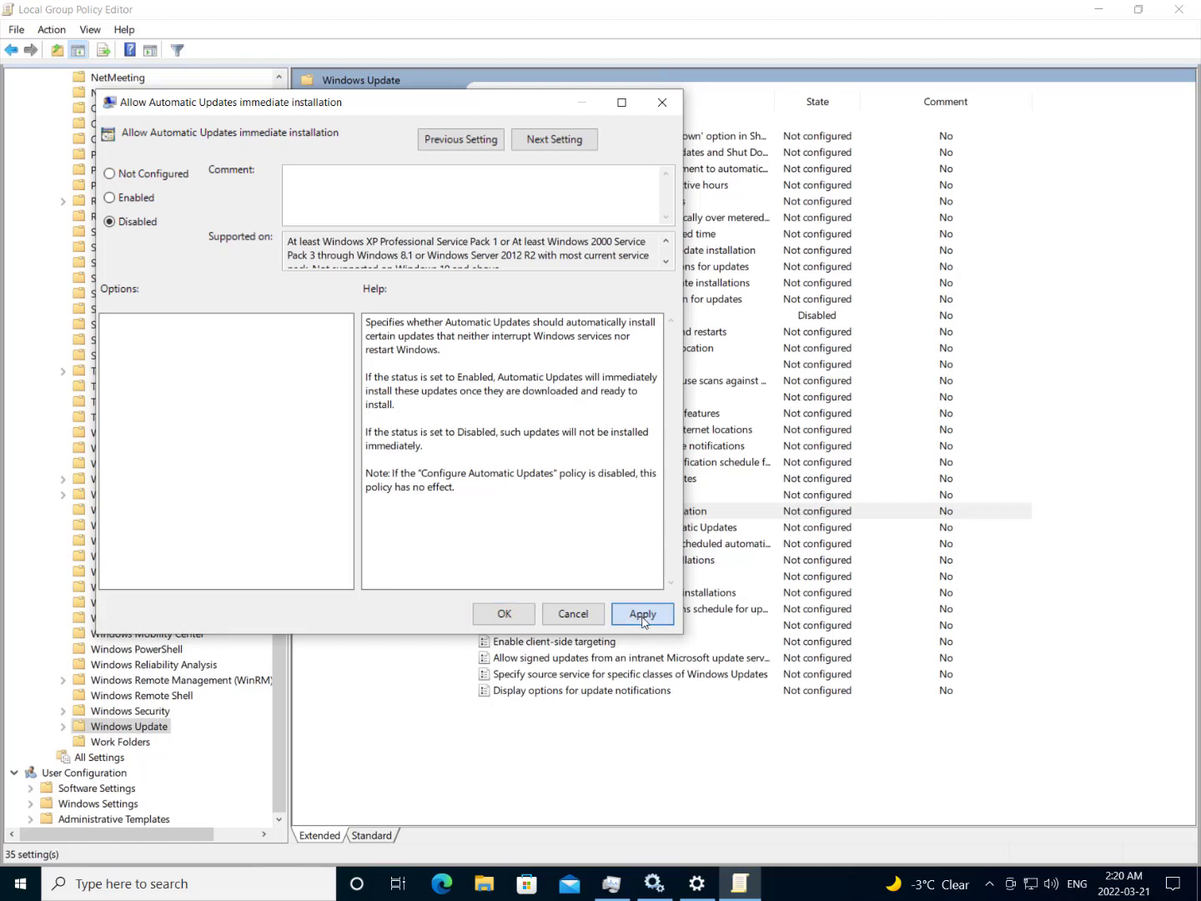
{"action": "left_click", "coordinate": [502, 615]}
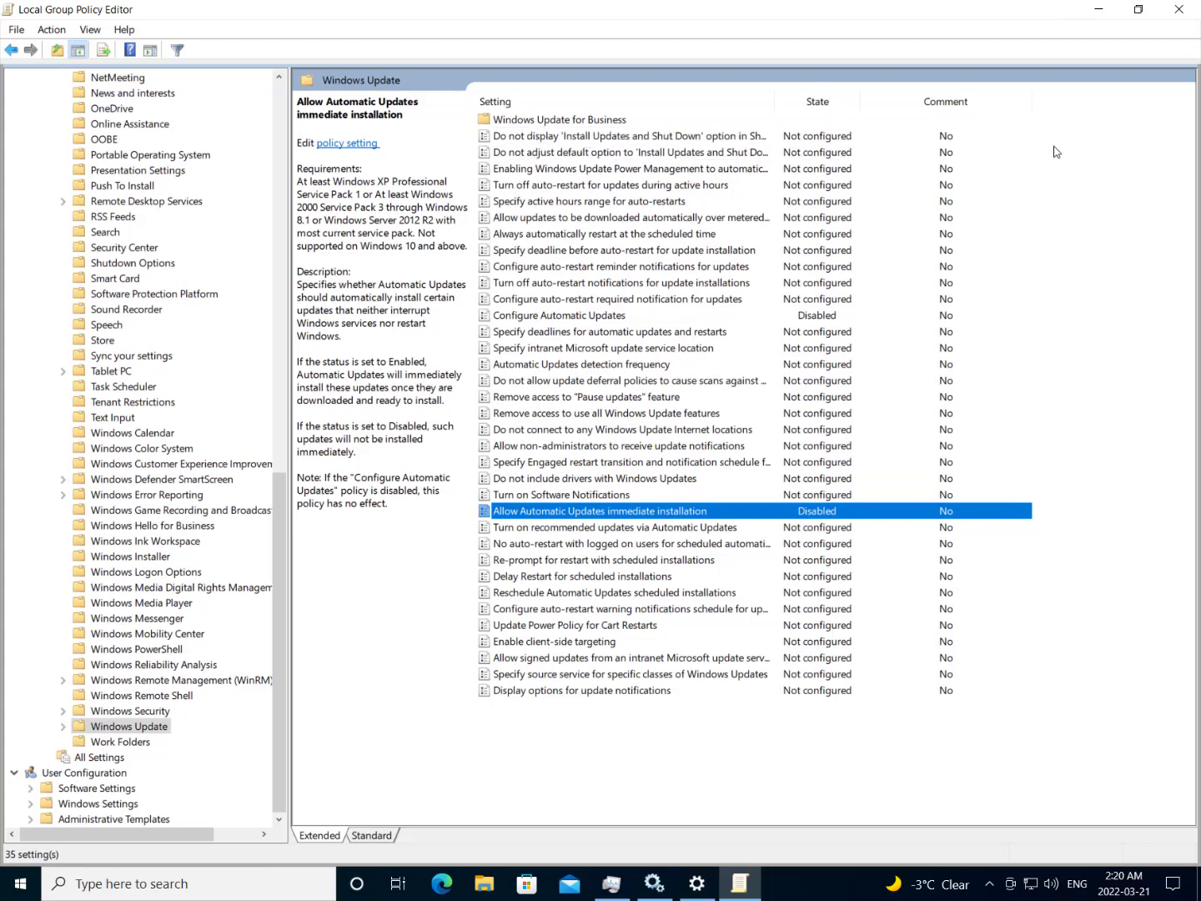
Close the Local Group Policy Editor and the Settings window
{"action": "left_click", "coordinate": [1176, 11]}
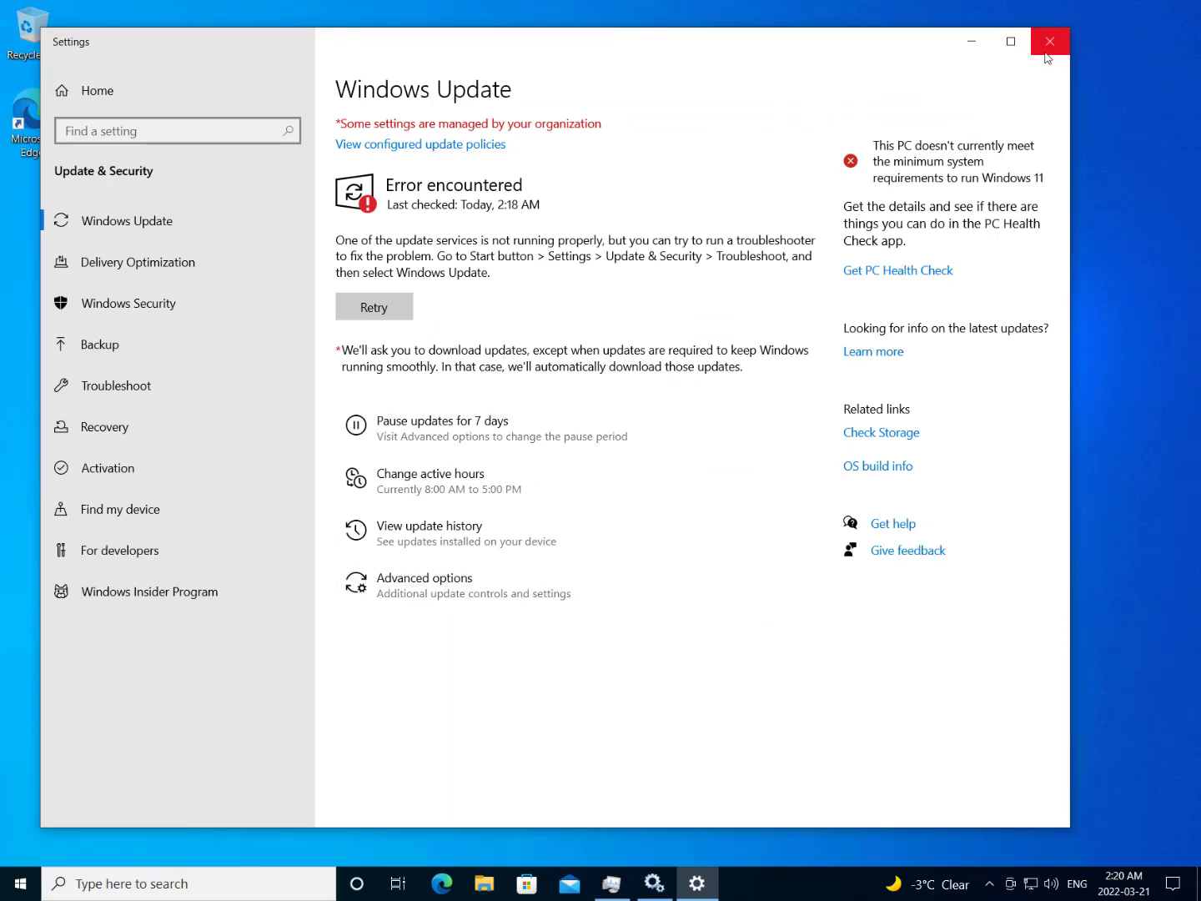
{"action": "left_click", "coordinate": [1061, 43]}
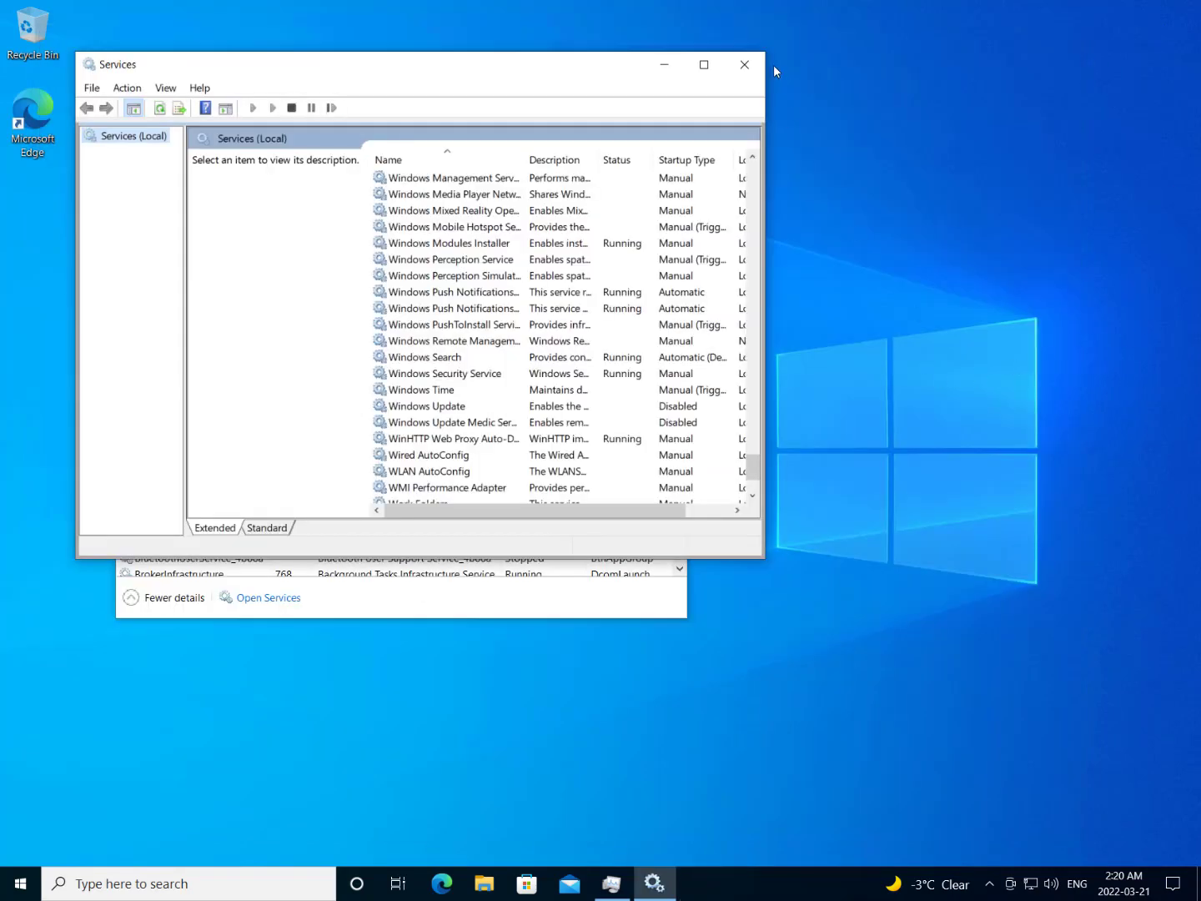